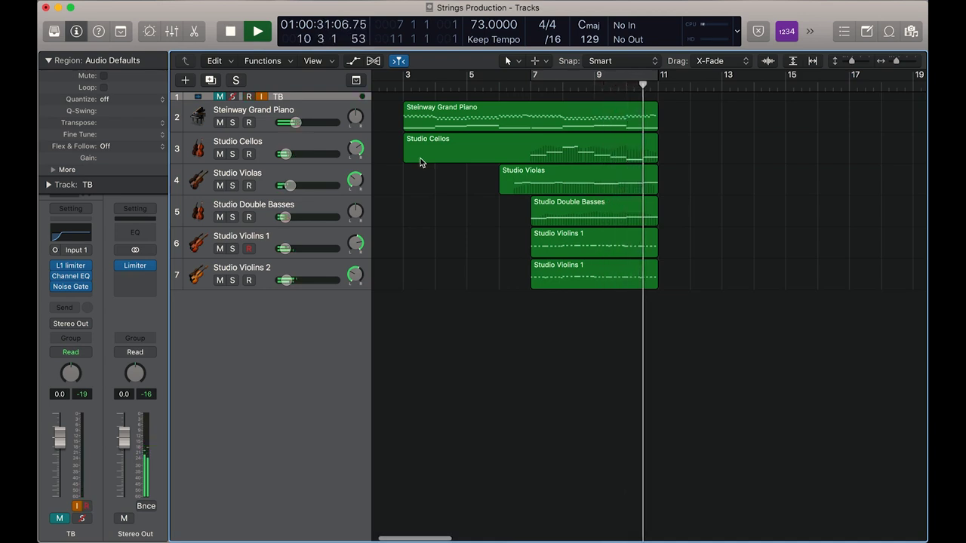
Play the project briefly to hear the metronome click at the current tempo
key("space")
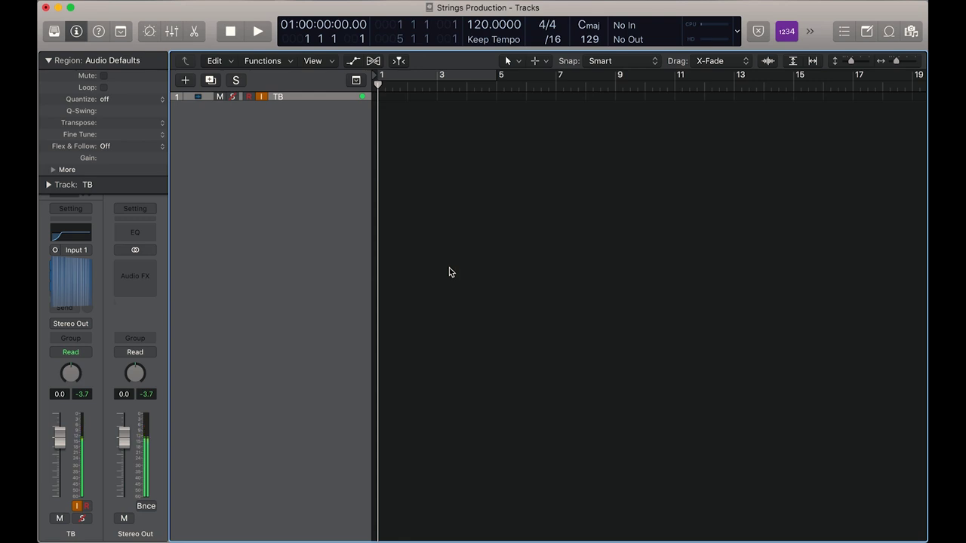
key("ctrl+super+c")
key("space")
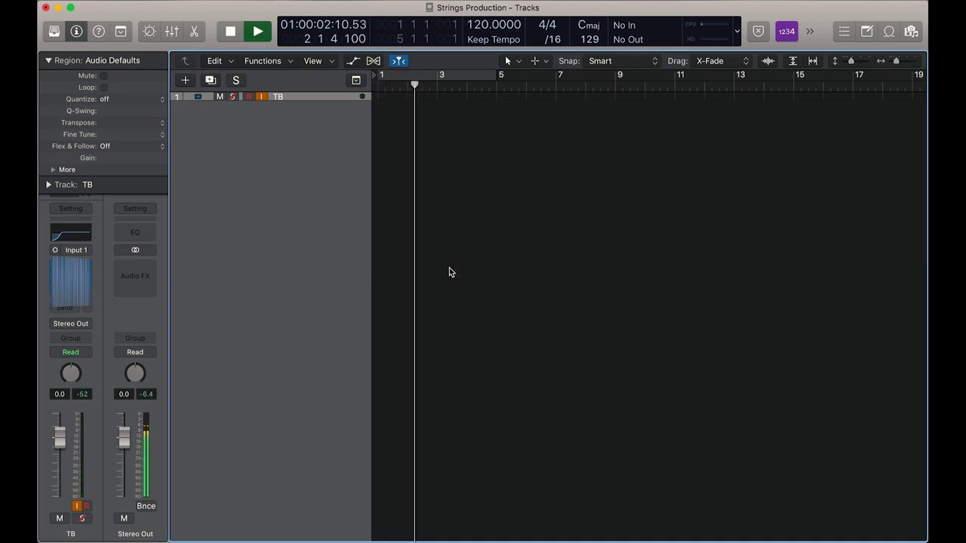
key("space")
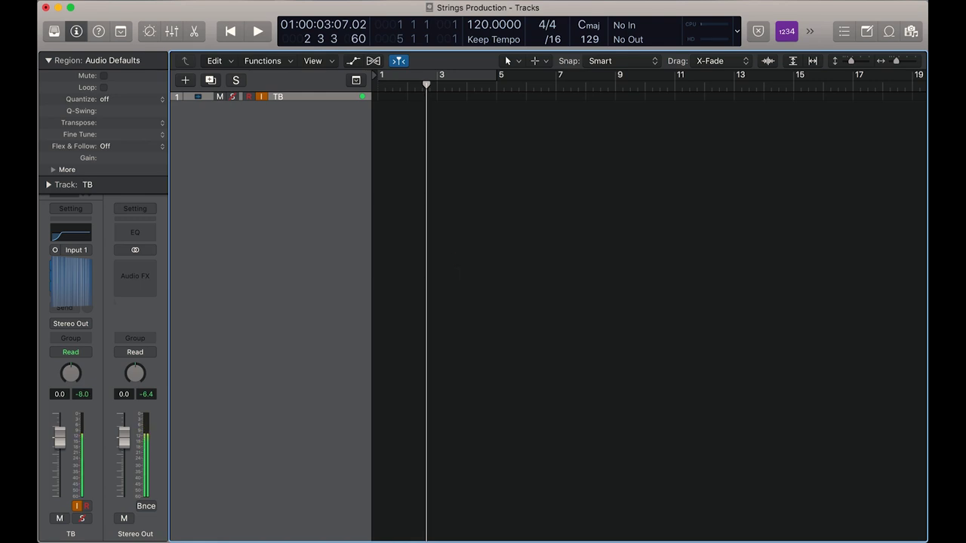
Set the project tempo to 70 and listen to the metronome click
double_click(469, 23)
type("70")
key("Return")
key("Return")
key("space")
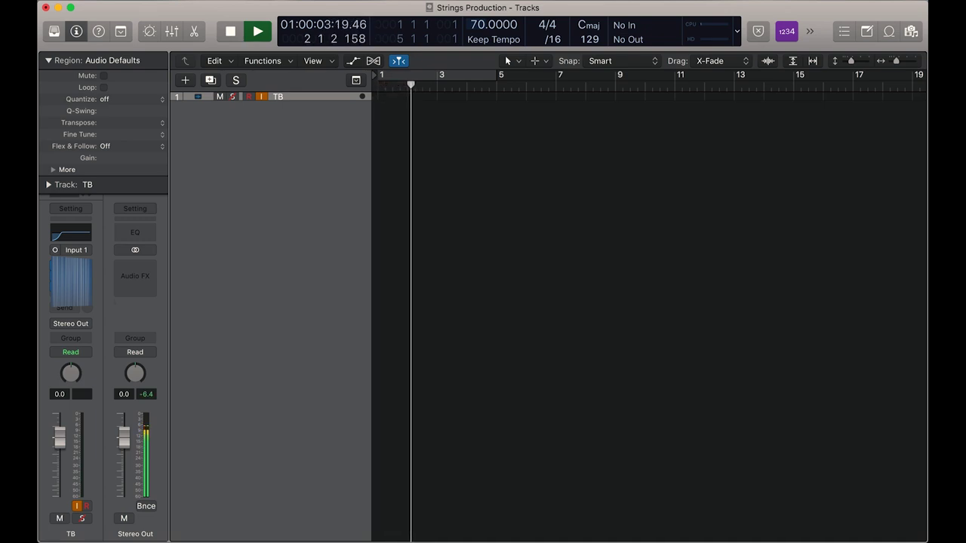
key("space")
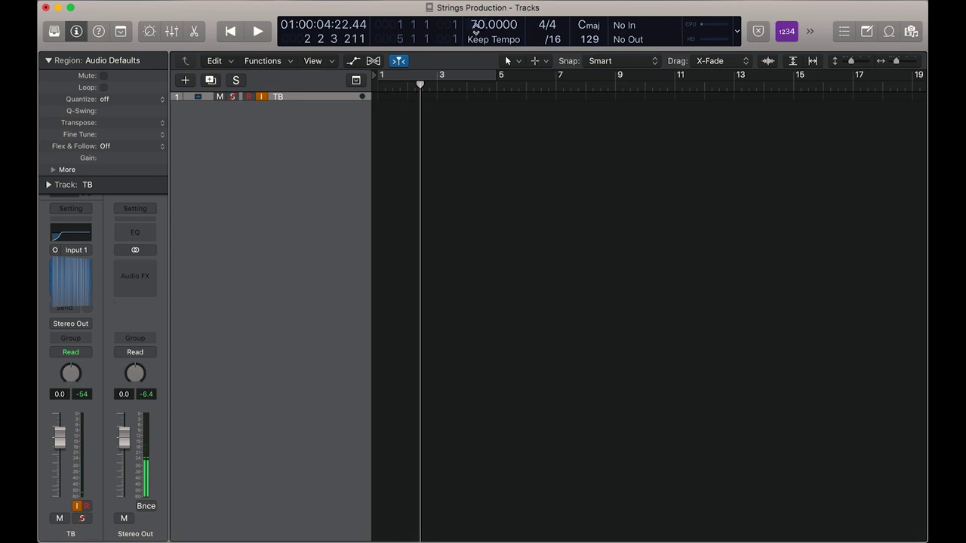
Set the project tempo to 73 and play the metronome click to check it
type("73")
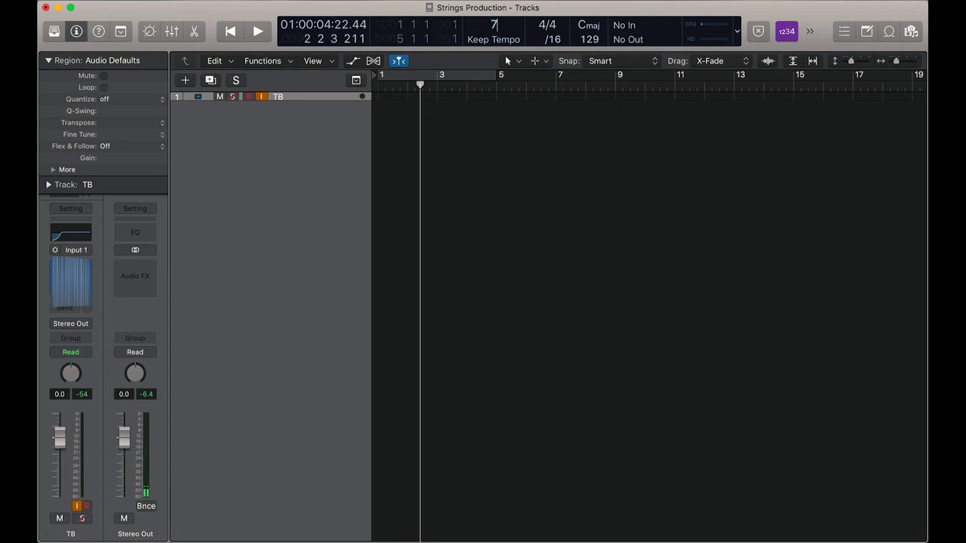
key("Return")
key("Return")
key("space")
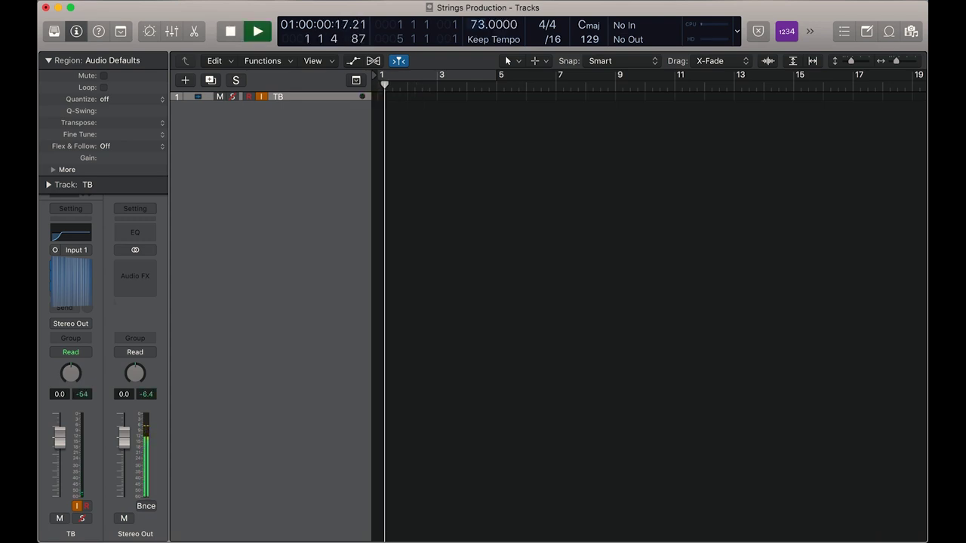
key("space")
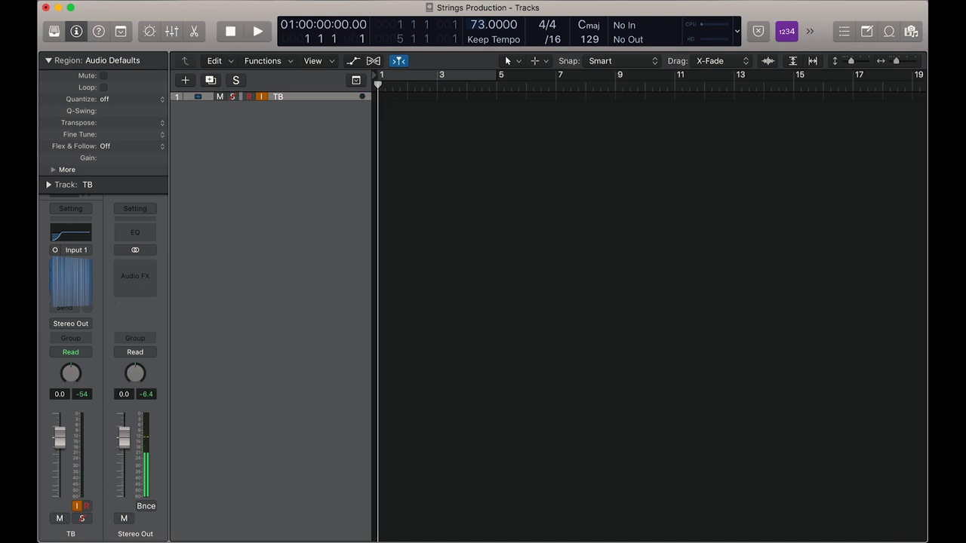
key("space")
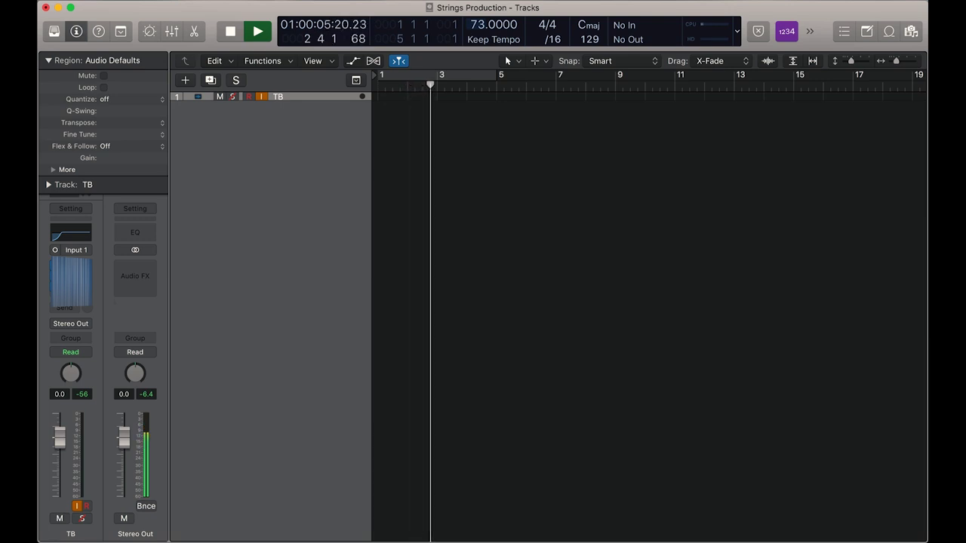
key("space")
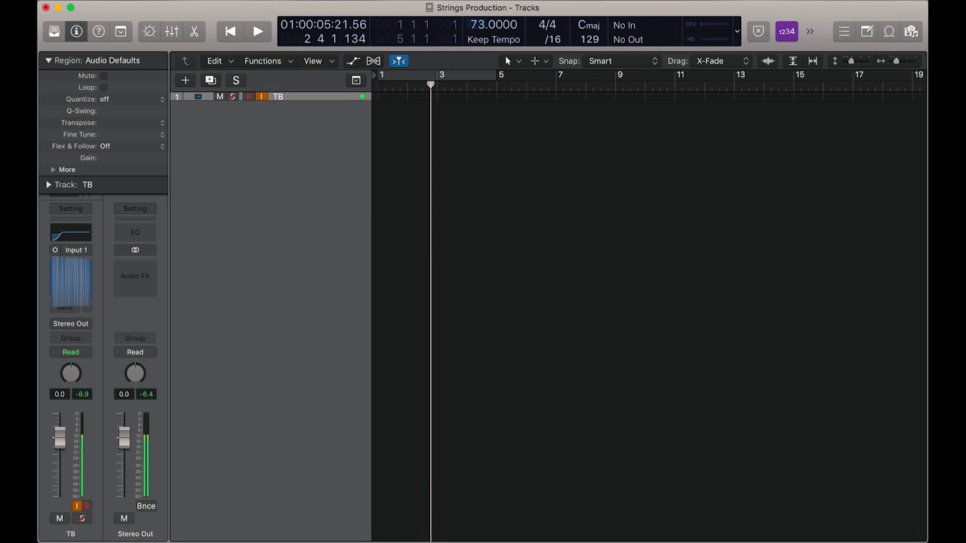
Disarm recording on the TB track and add a new software instrument track
left_click(255, 104)
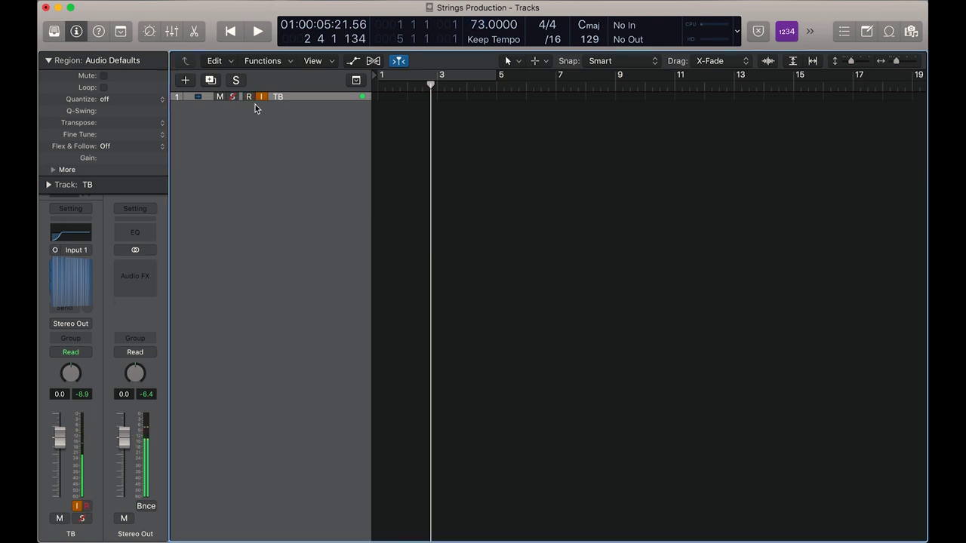
left_click(188, 2)
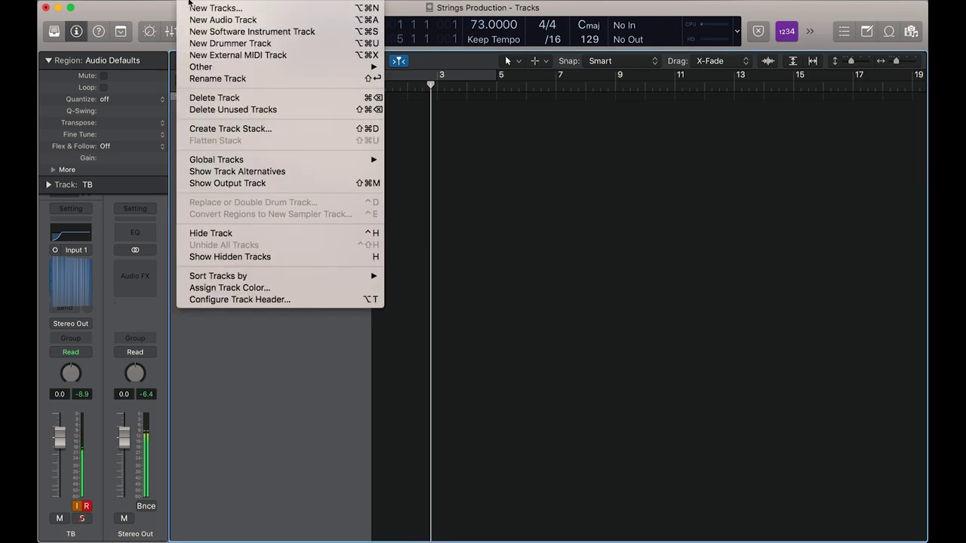
left_click(218, 31)
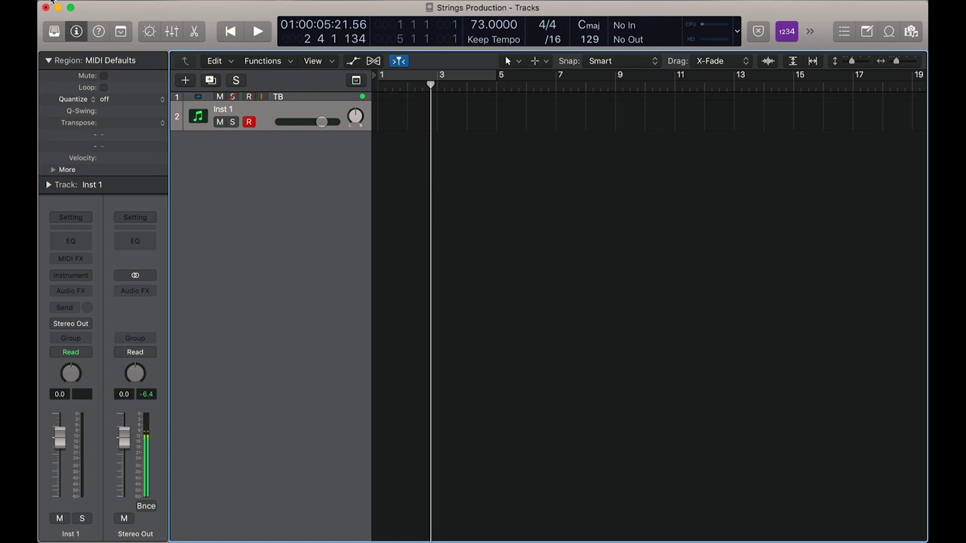
Load the Steinway Grand Piano patch from the Library's Piano sounds onto the new track and close the Library
left_click(54, 32)
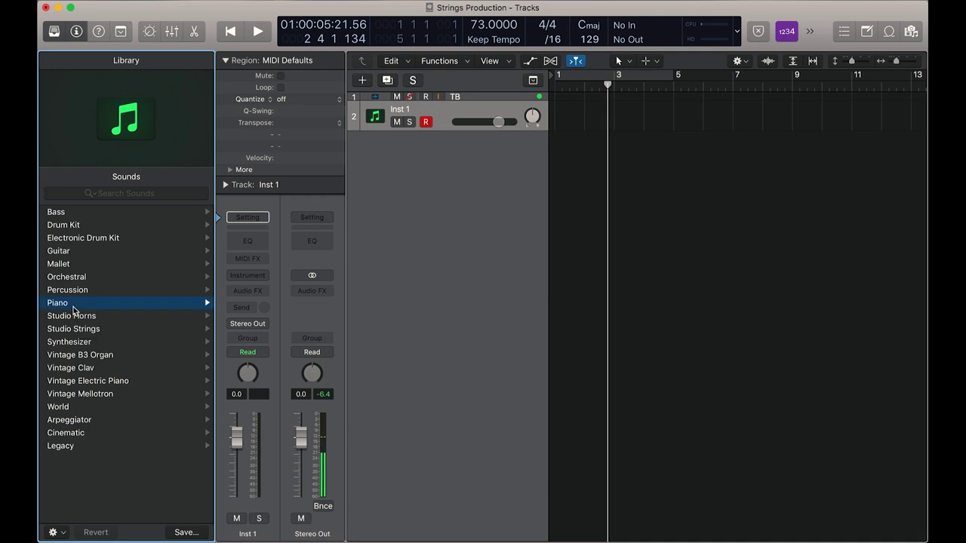
left_click(120, 303)
left_click(92, 238)
left_click(92, 277)
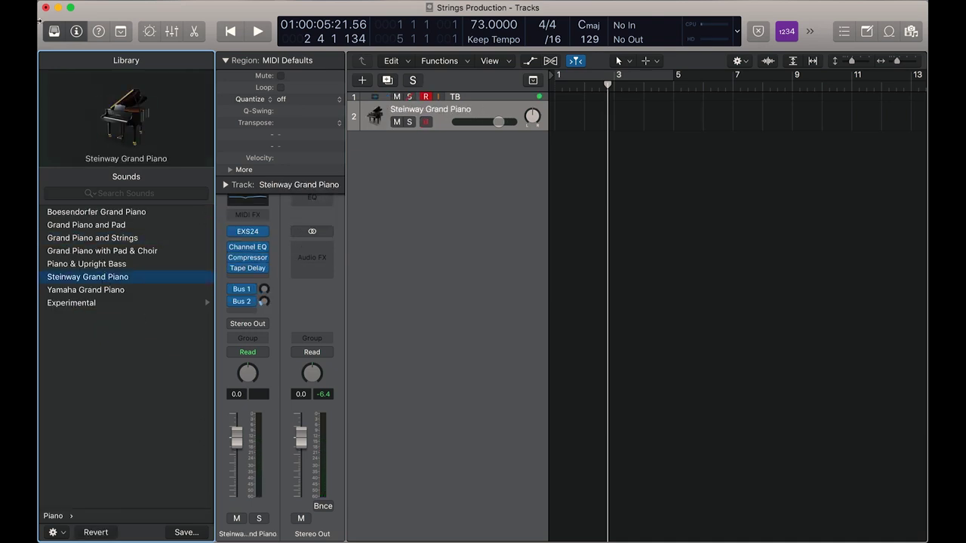
key("y")
Set the cycle range from bar 3 to bar 11 and create an empty eight-bar region there on the piano track
left_click_drag(441, 78, 674, 119)
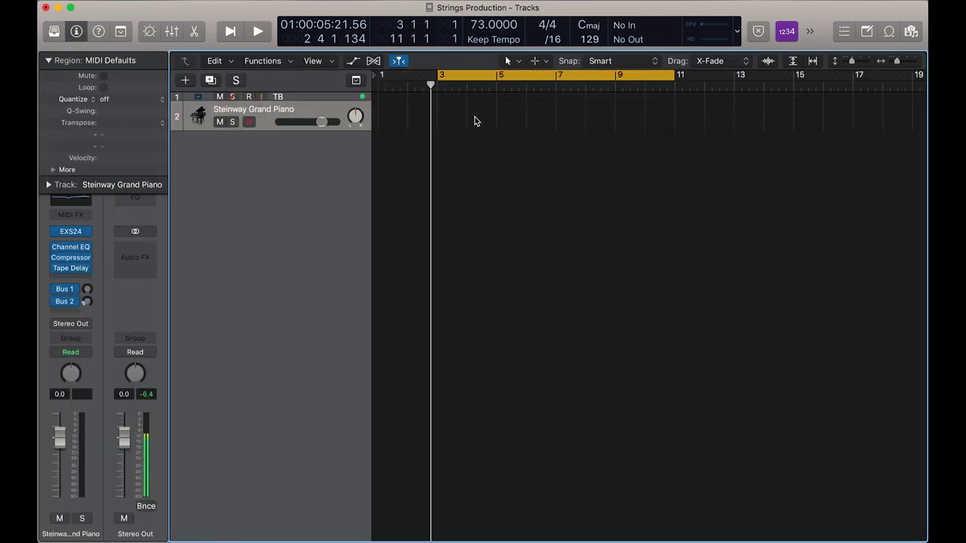
right_click(439, 103)
left_click(483, 112)
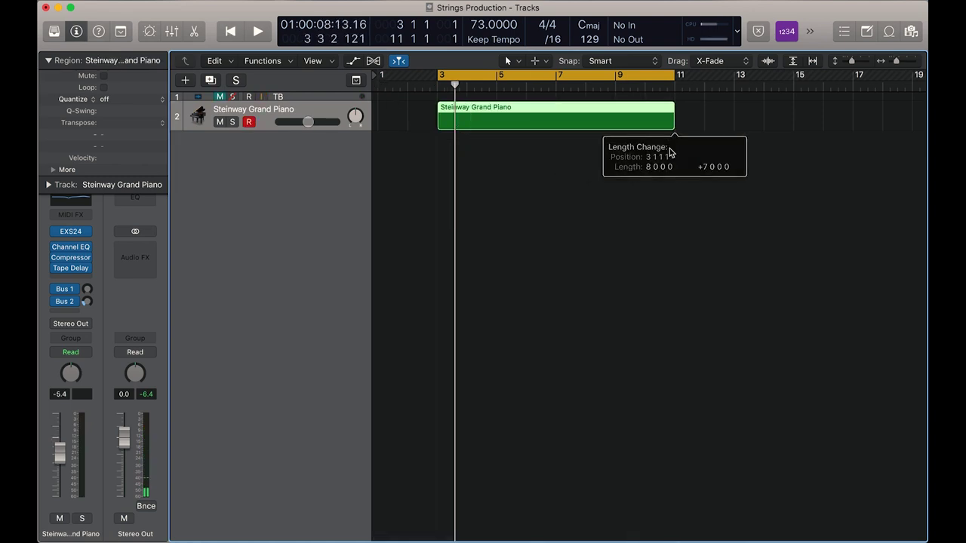
Open the piano region in the Piano Roll and write a short E3 and a short C3 note at bar 3
key("p")
left_click(348, 314)
left_click_drag(365, 328, 729, 427)
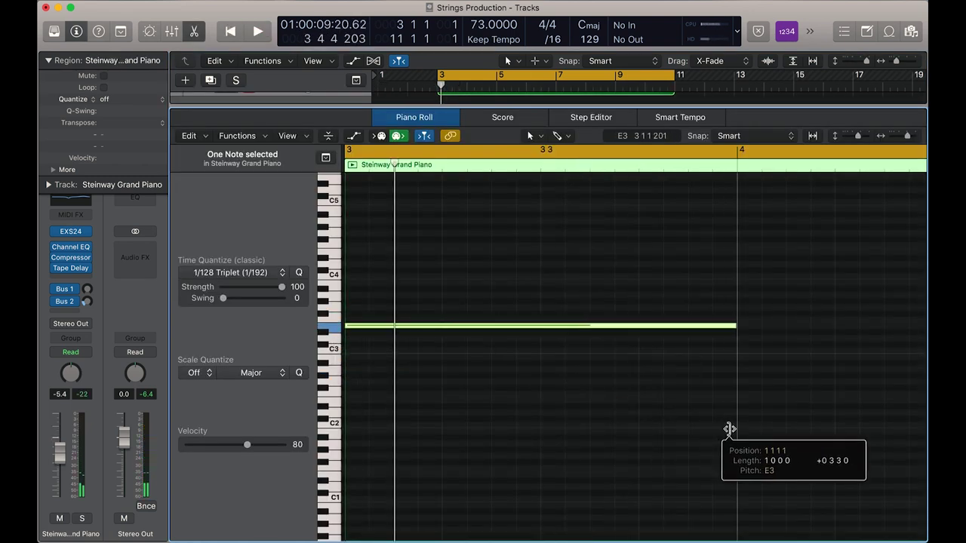
left_click(406, 308)
left_click_drag(408, 310, 414, 360)
left_click_drag(698, 325, 392, 327)
left_click(400, 325)
key("space")
Duplicate the two short notes across bar 3 to make an alternating E3 and C3 pattern
left_click_drag(479, 302, 383, 377)
left_click_drag(397, 325, 571, 370)
left_click_drag(581, 326, 646, 334)
left_click(722, 330)
Repeat the bar 3 pattern in bar 4, transposed down to alternate between A2 and F2, and play it back
left_click_drag(722, 324, 383, 410)
key("super+Left")
key("super+r")
left_click_drag(617, 355, 619, 374)
key("space")
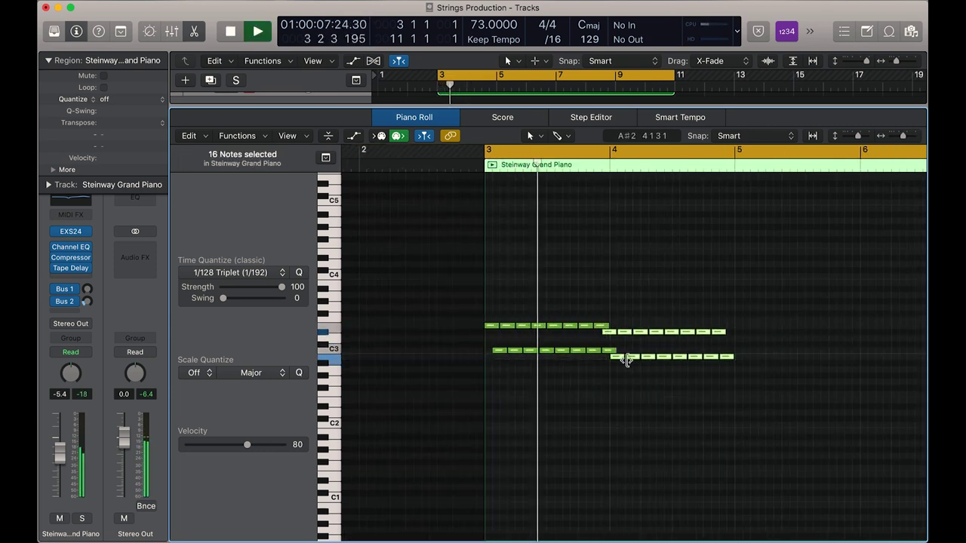
left_click(648, 389)
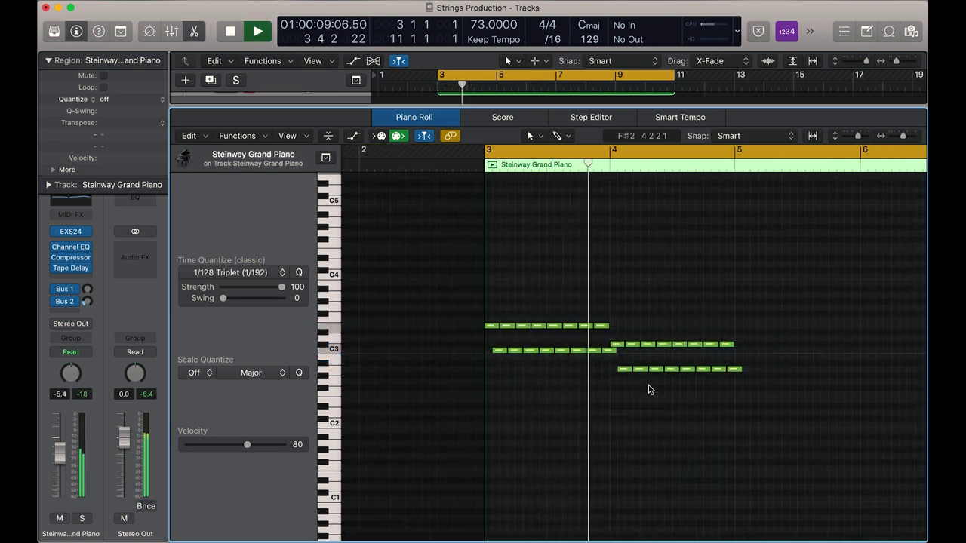
left_click(618, 345)
key("shift+f")
left_click_drag(618, 345, 619, 371)
left_click(652, 389)
key("space")
Repeat the bar 4 pattern in bar 5, raise its upper notes to B2 and play it back
left_click(621, 356, "super")
left_click(638, 386, "super")
left_click_drag(640, 362, 457, 416)
key("super+r")
left_click_drag(621, 370, 620, 360)
key("space")
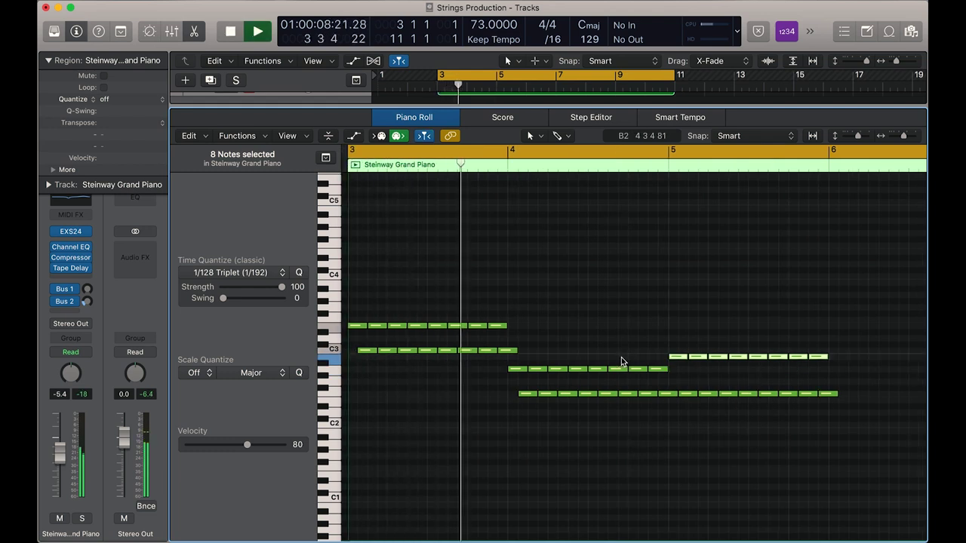
Try different pitches for the last notes of bar 5 and undo the changes
left_click_drag(801, 393, 834, 411)
key("space")
key("super+Left")
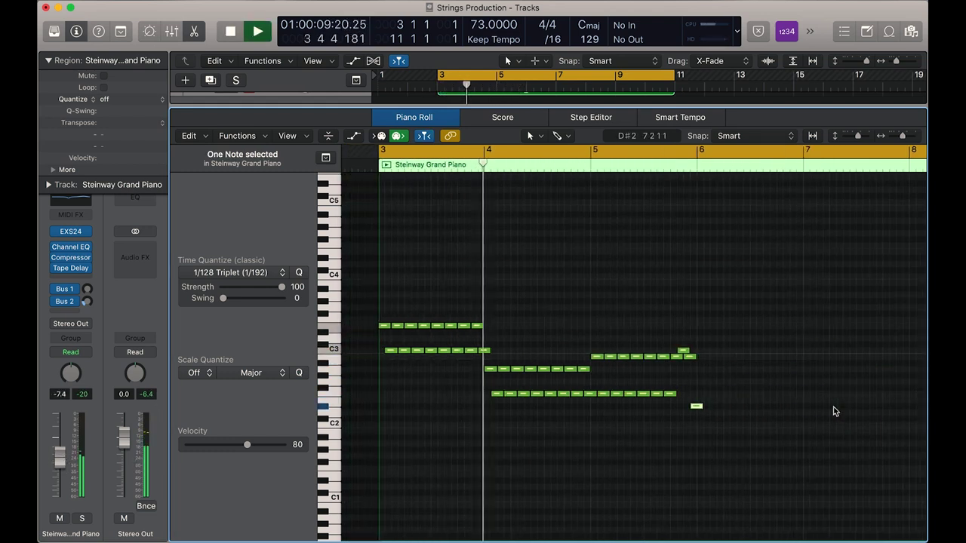
key("super+z")
key("super+z")
Raise the eight lower notes of bar 5 to G2
key("space")
left_click_drag(787, 382, 596, 404)
left_click_drag(649, 394, 649, 381)
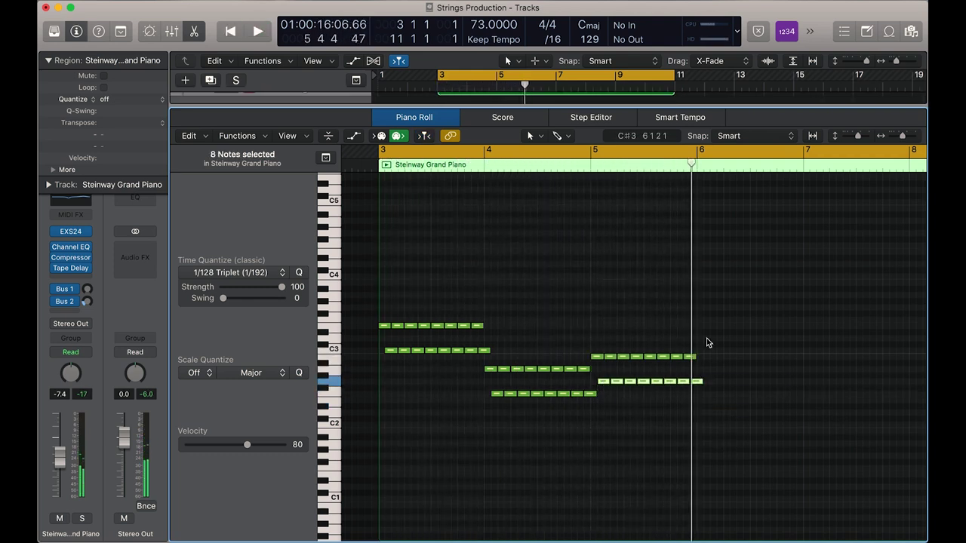
Copy the E3 and C3 pattern from bar 3 into bar 6 and play it back
left_click_drag(707, 352, 375, 320)
key("super+c")
key("super+v")
key("space")
Repitch the last four notes of bar 6 into a descending run of G3, F3, E3 and D3, and play it back
left_click_drag(688, 325, 687, 307)
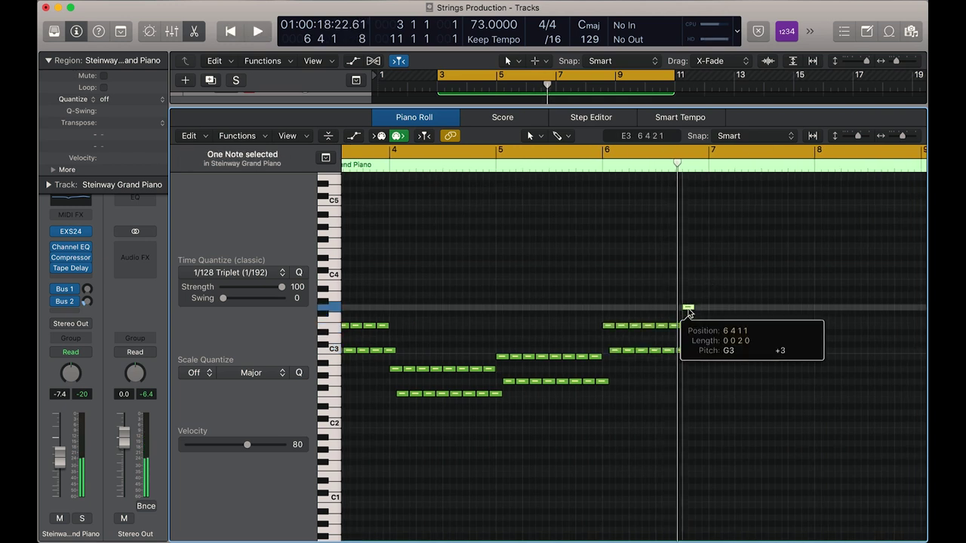
left_click_drag(694, 350, 694, 319)
left_click(707, 348)
key("alt+Up")
key("alt+Up")
key("space")
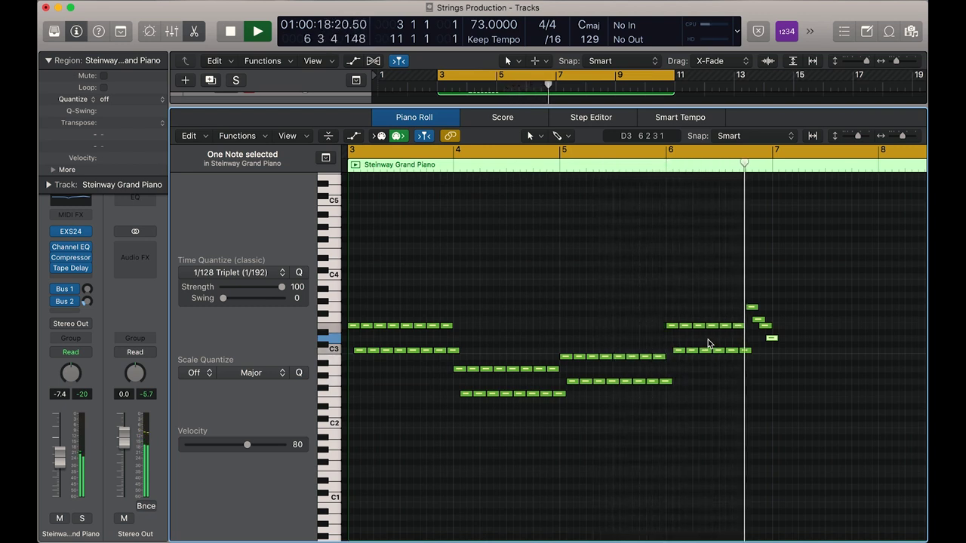
Lengthen all 64 piano notes slightly so they overlap and transpose them up an octave
key("super+a")
key("space")
scroll(414, 350, "left", 2)
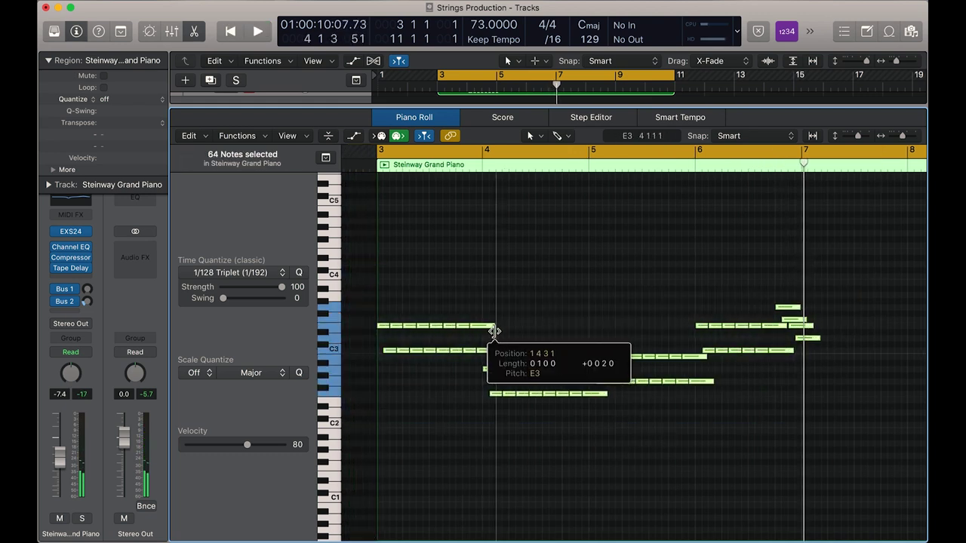
key("alt+shift+Up")
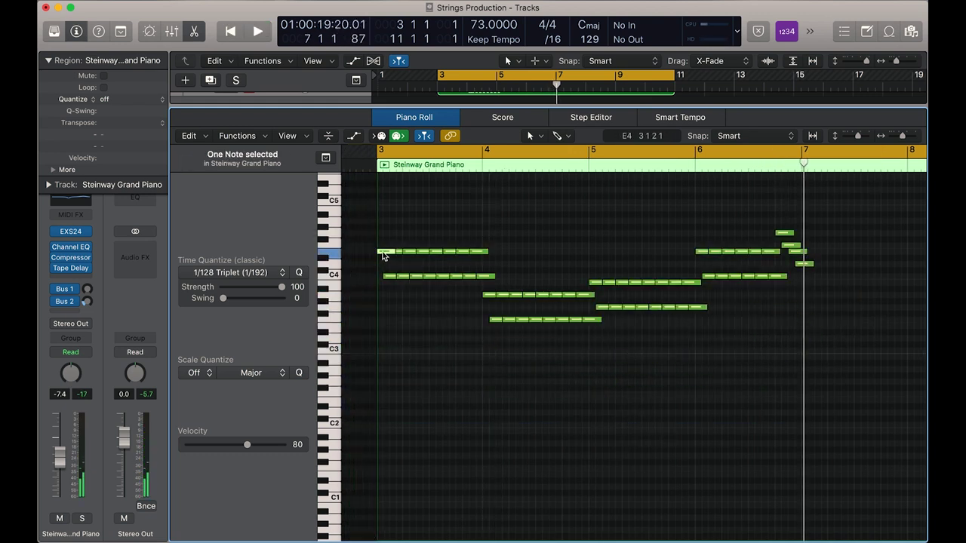
Draw a one-bar E2 bass note in bar 3 and lower it an octave to E1
left_click_drag(381, 400, 481, 403)
key("alt+shift+Down")
key("space")
Shorten the upper notes of bar 3 to staccato length and move the bass note up an octave to E2
left_click_drag(500, 241, 474, 254)
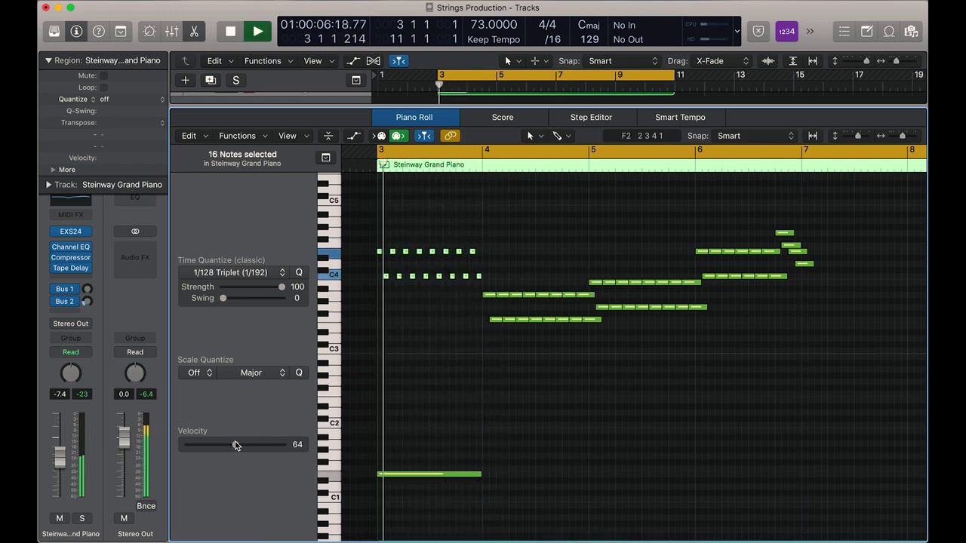
left_click(453, 474)
key("alt+shift+Up")
key("super+z")
key("super+z")
key("space")
key("super+shift+z")
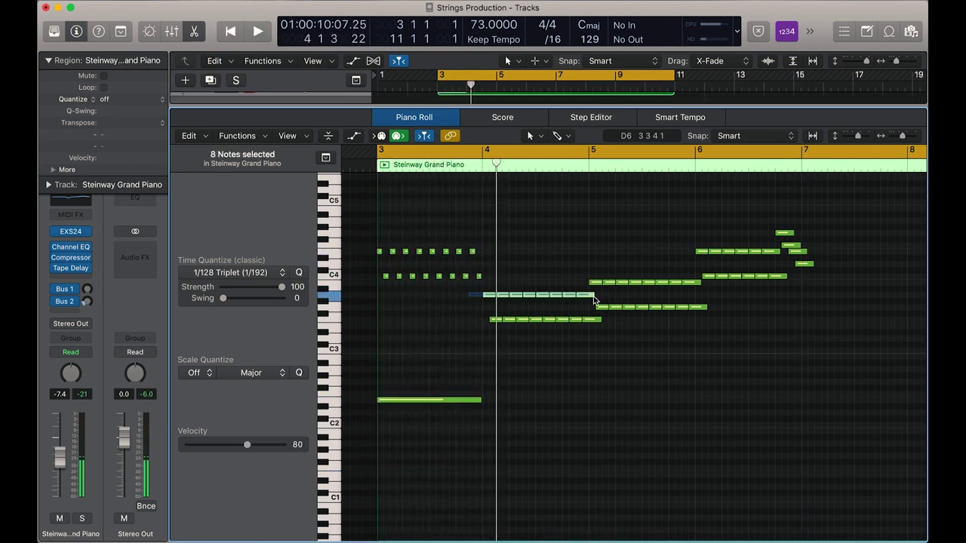
Add one-bar bass notes at A2 in bar 4, B2 in bar 5 and E2 in bar 6
left_click_drag(497, 410, 498, 373)
left_click_drag(593, 384, 612, 406)
key("super+Left")
Transpose the upper notes of the piano part up another octave and play it back
left_click_drag(649, 302, 483, 269)
key("alt+shift+Up")
key("alt+shift+Up")
left_click_drag(762, 249, 653, 312)
key("alt+shift+Up")
key("space")
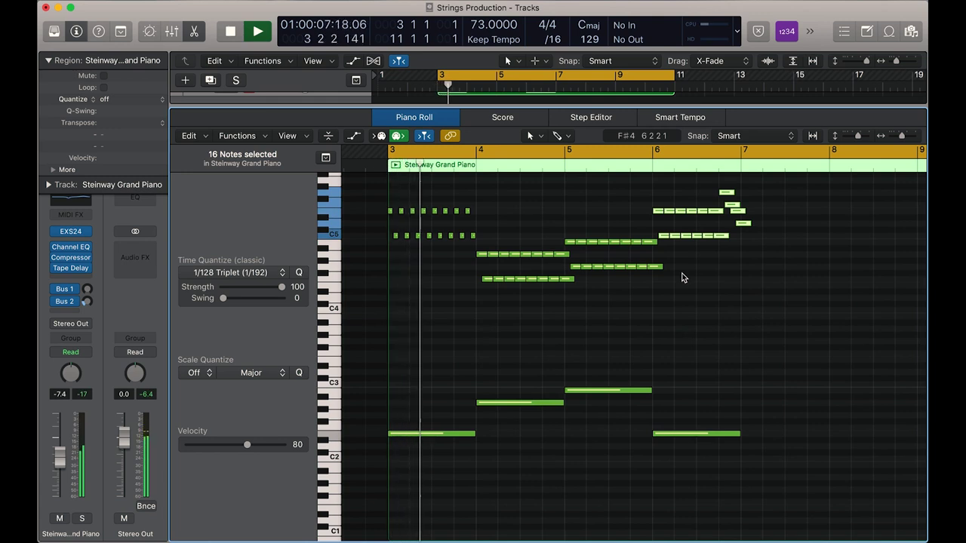
Shorten the 48 upper notes in bars 4 to 6 to staccato length, matching bar 3
left_click(684, 287)
left_click_drag(753, 179, 481, 312)
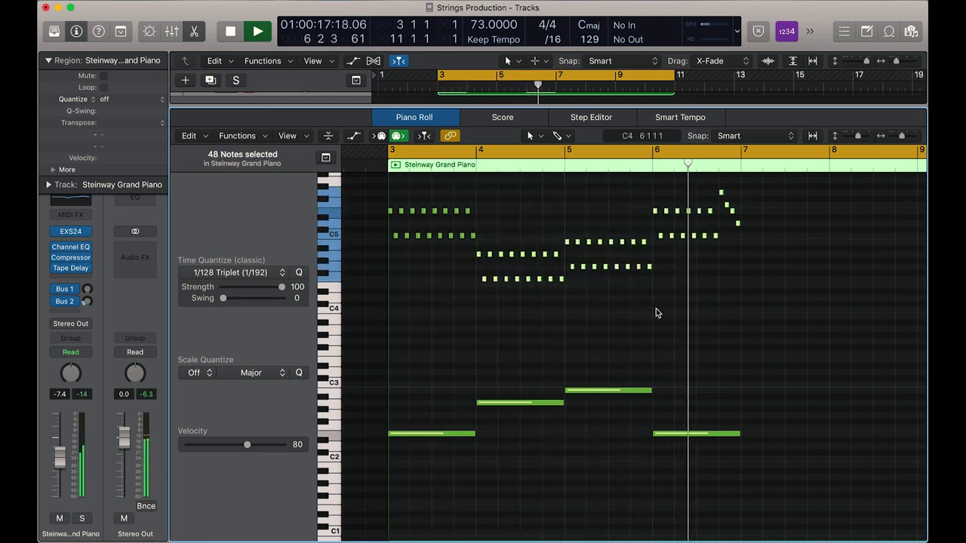
left_click(713, 287)
Set the upper notes' velocity to 69 and apply the Humanize MIDI transform, randomizing velocity by 21 and position and length by 10
key("super+a")
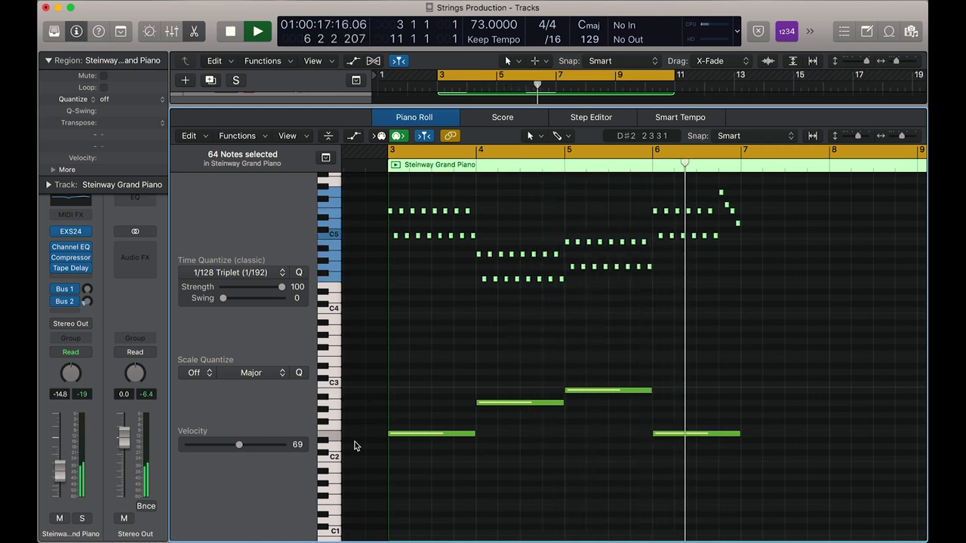
key("space")
key("super+9")
left_click(411, 75)
left_click(529, 158)
left_click(706, 455)
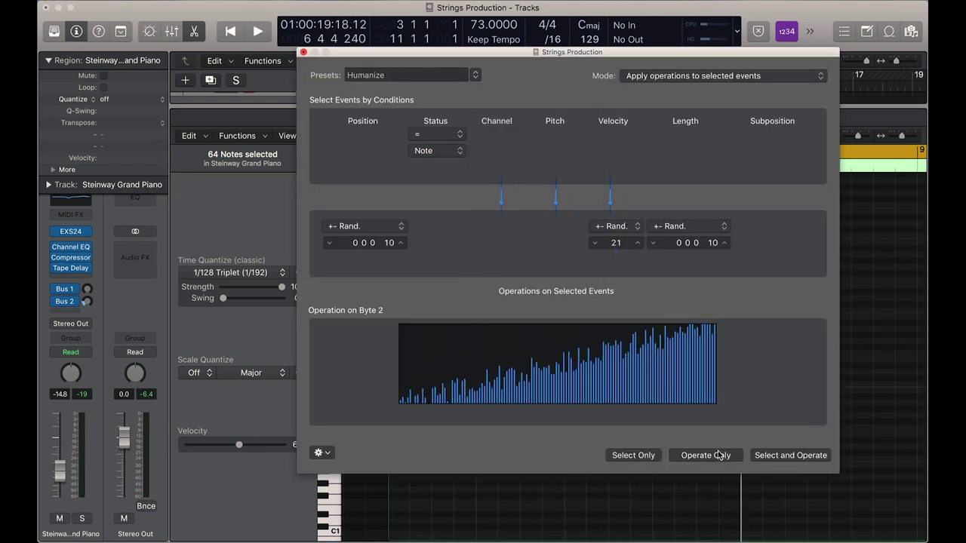
key("space")
key("super+w")
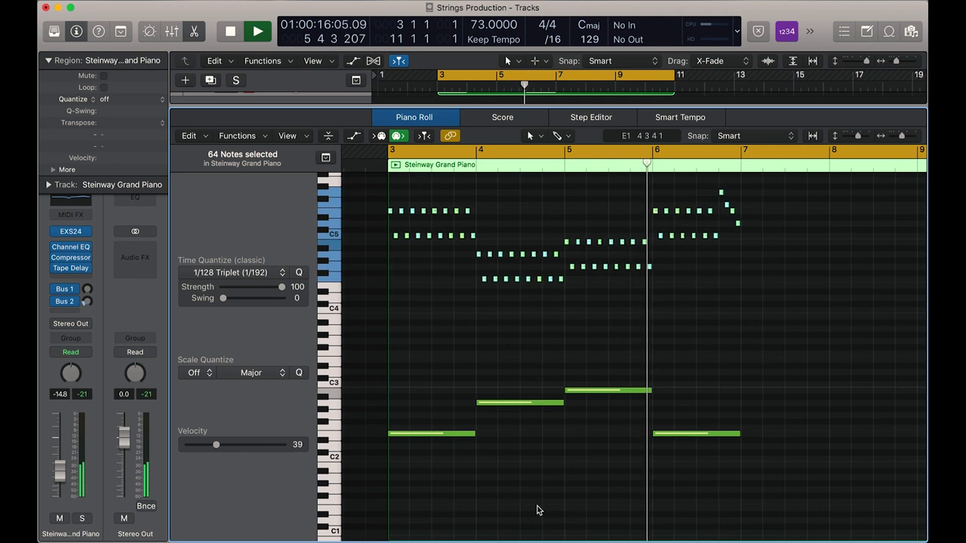
Copy all the piano and bass notes of bars 3 to 6 so the duplicate starts at bar 7
left_click(653, 446)
key("space")
left_click_drag(581, 390, 746, 438)
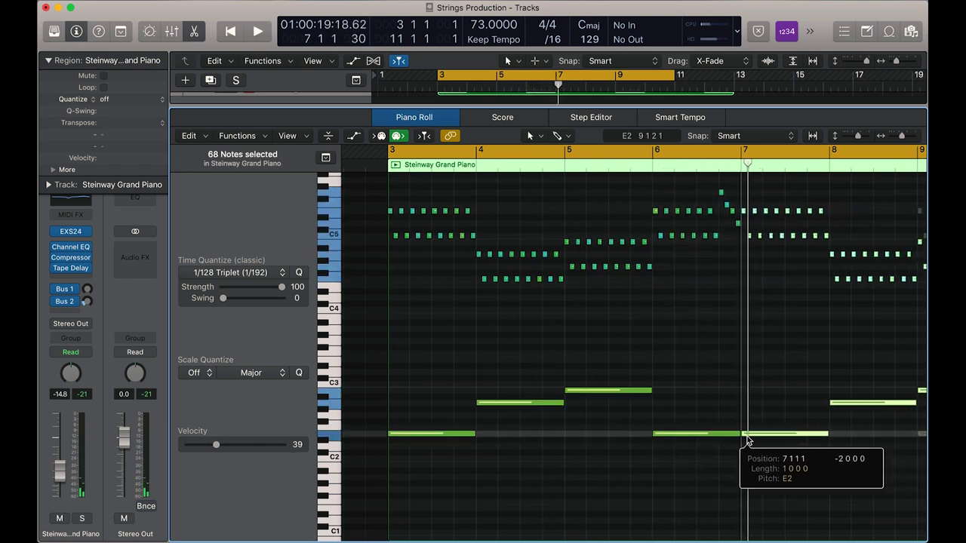
Play back the piano part, close its note editor, and trim the end of the piano region to bar 11
left_click(535, 403)
left_click(608, 390)
key("space")
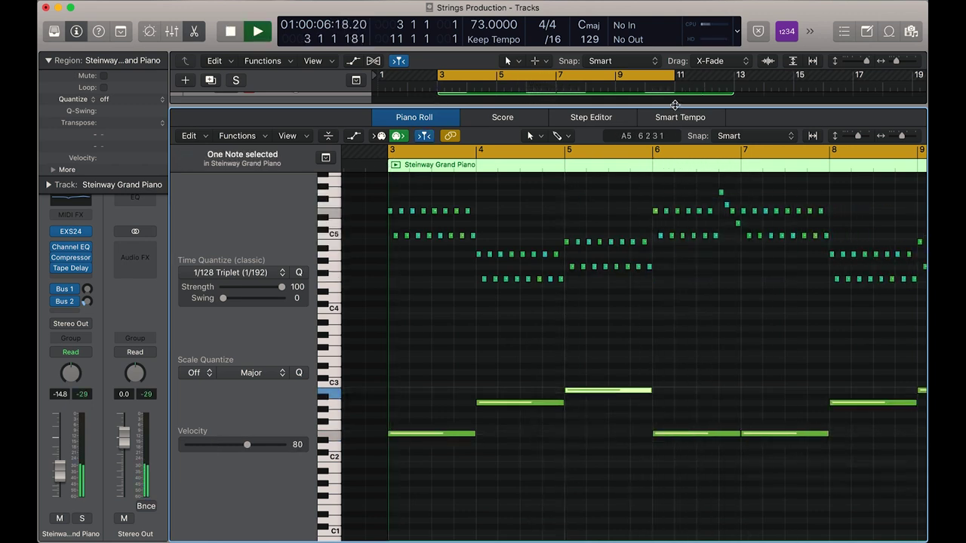
key("p")
left_click_drag(731, 123, 673, 124)
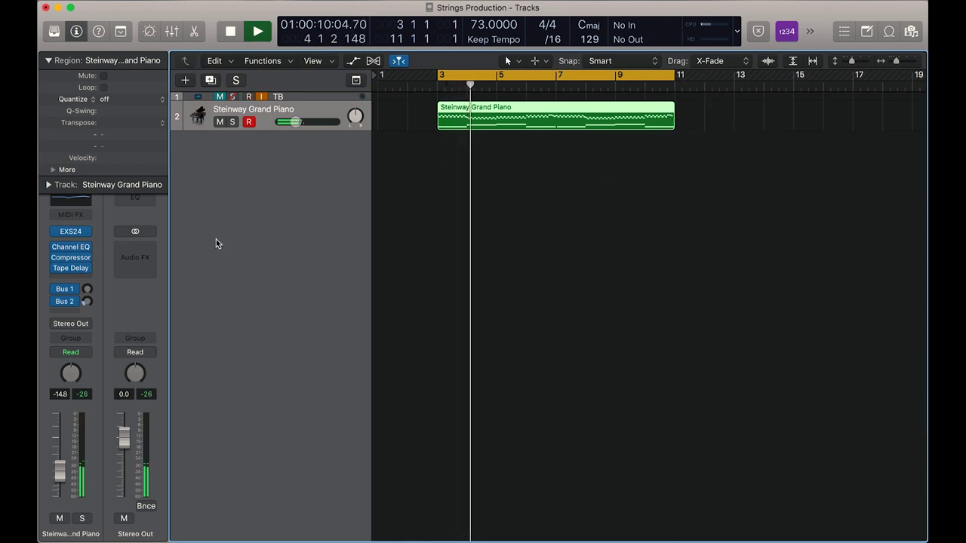
Adjust the Tape Delay effect on the Steinway Grand Piano track and close its settings
left_click(70, 268)
mouse_move(494, 352)
left_mouse_down()
mouse_move(494, 335)
mouse_move(494, 349)
left_mouse_up()
left_click_drag(158, 162, 148, 118)
left_click(209, 120)
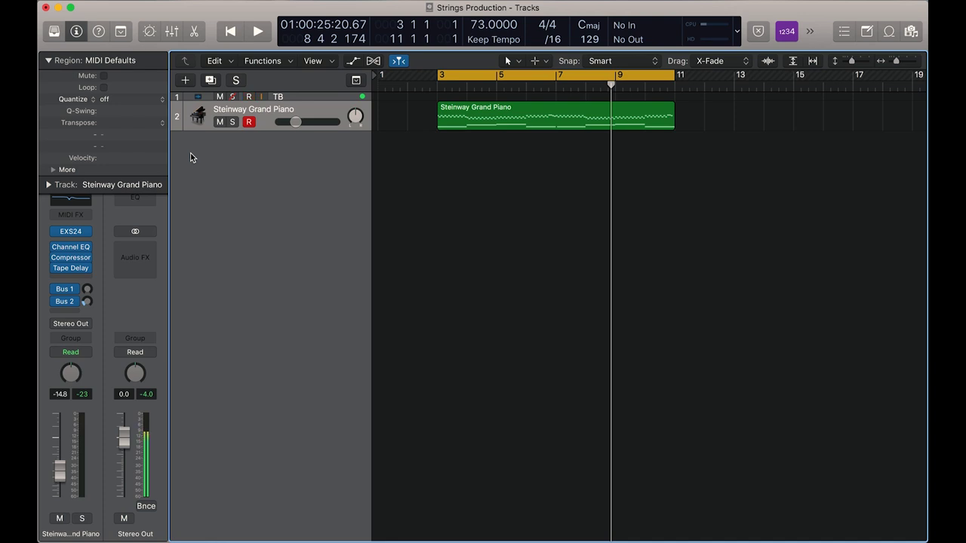
Add a software instrument track and load Studio Cellos from the Studio Strings sounds
left_click(202, 4)
left_click(221, 32)
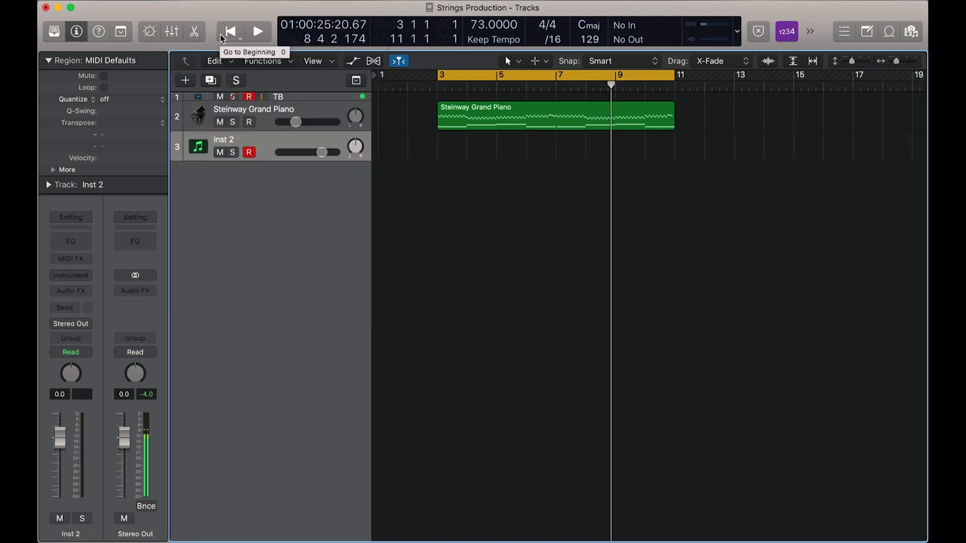
left_click(54, 31)
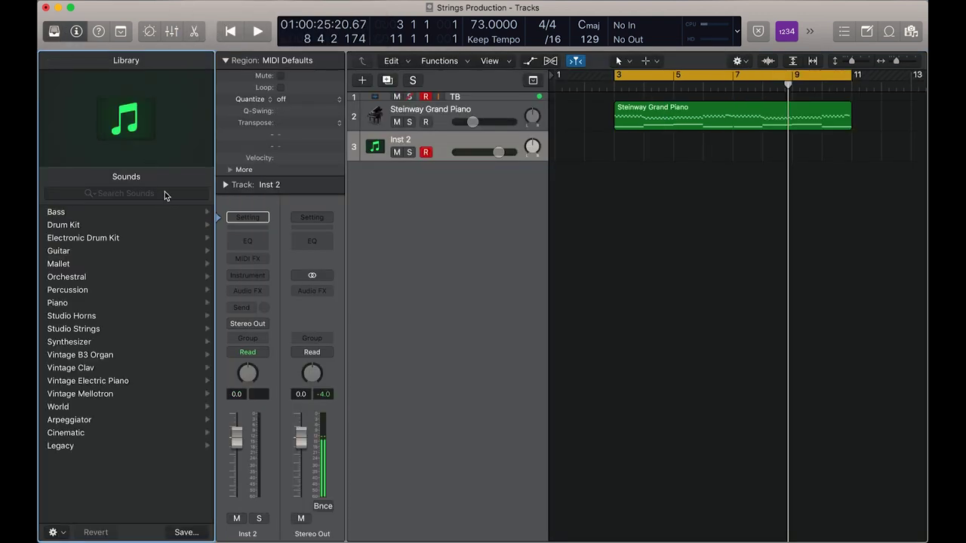
left_click(82, 277)
left_click(104, 291)
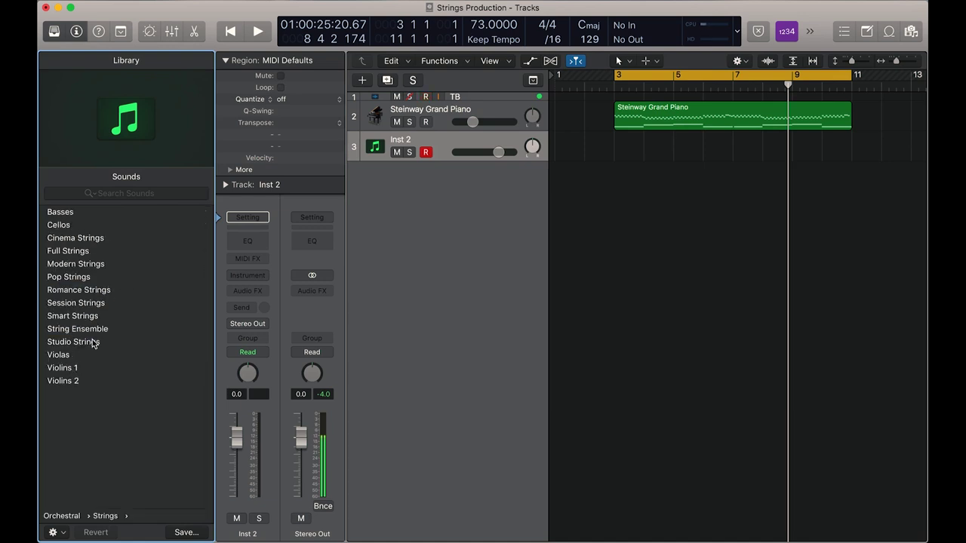
scroll(74, 262, "left", 5)
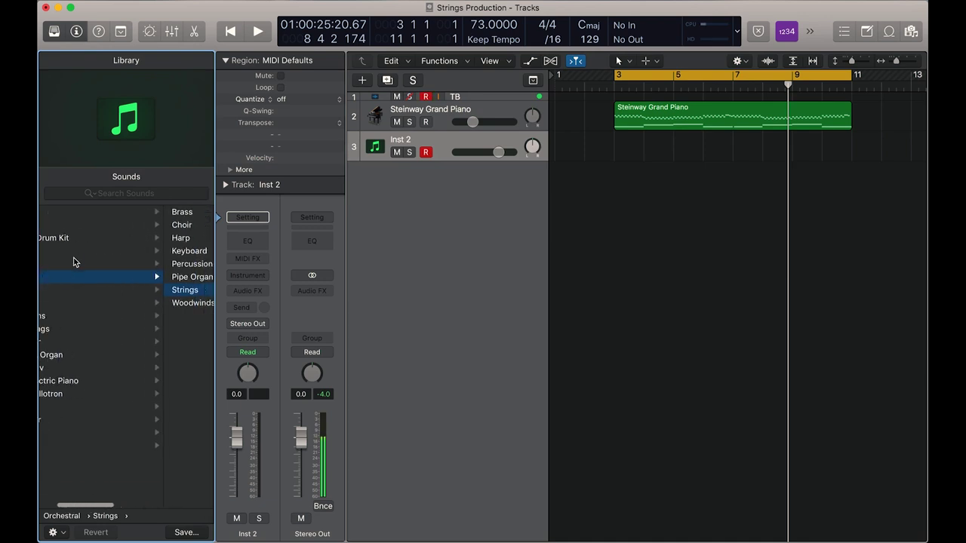
left_click(102, 329)
left_click(94, 213)
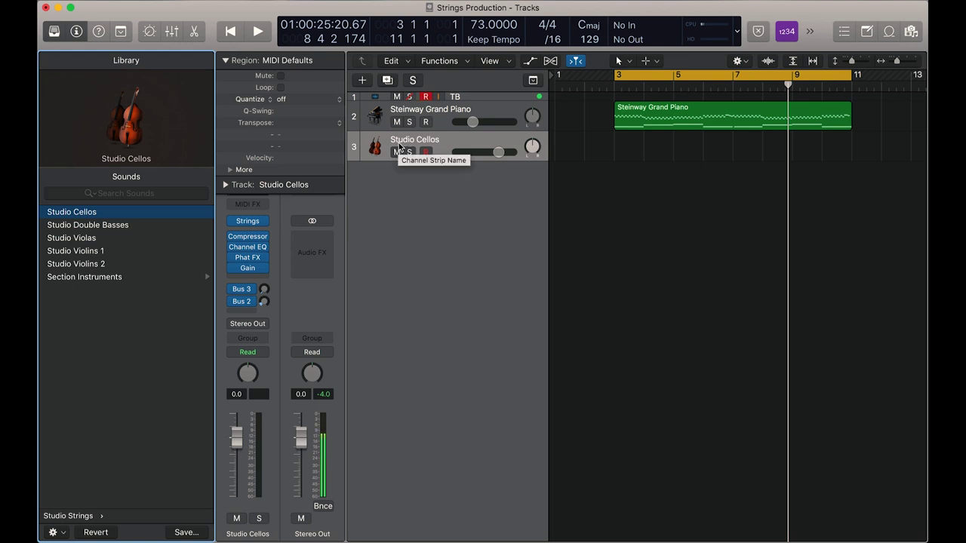
Duplicate the Studio Cellos track four times
key("super+d")
key("super+d")
key("super+d")
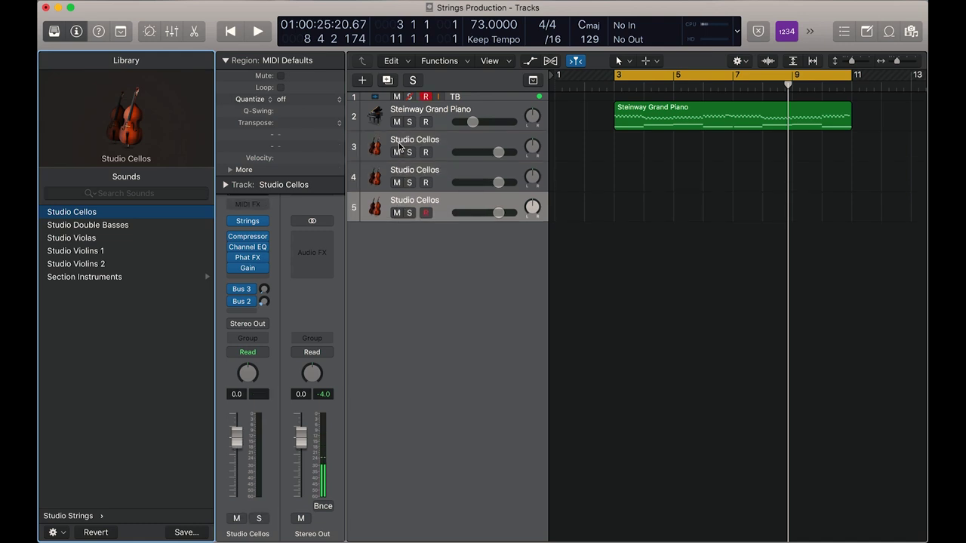
key("super+d")
Load Studio Double Basses, Studio Violas, Studio Violins 1 and Studio Violins 2 on tracks 4 to 7 and close the sound library
left_click(465, 176)
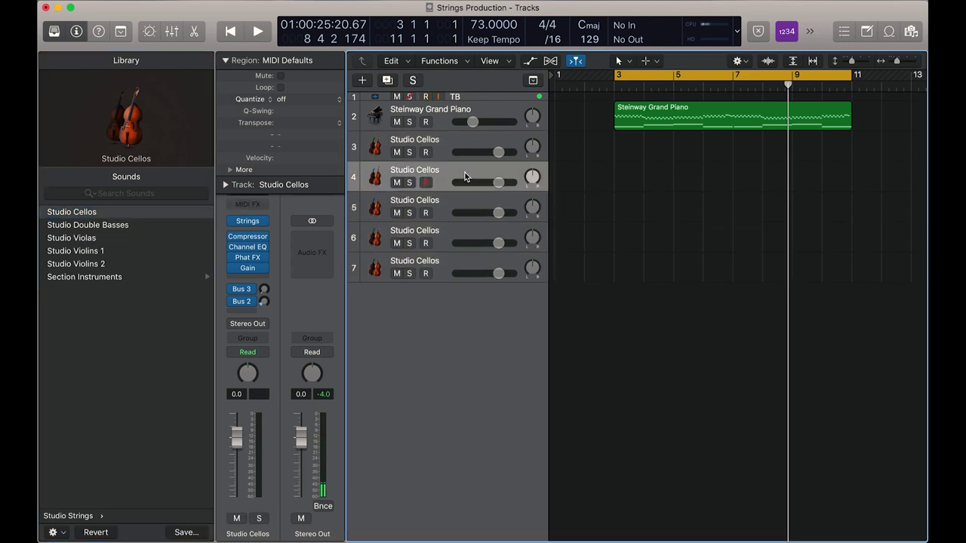
left_click(130, 227)
key("Down")
left_click(80, 241)
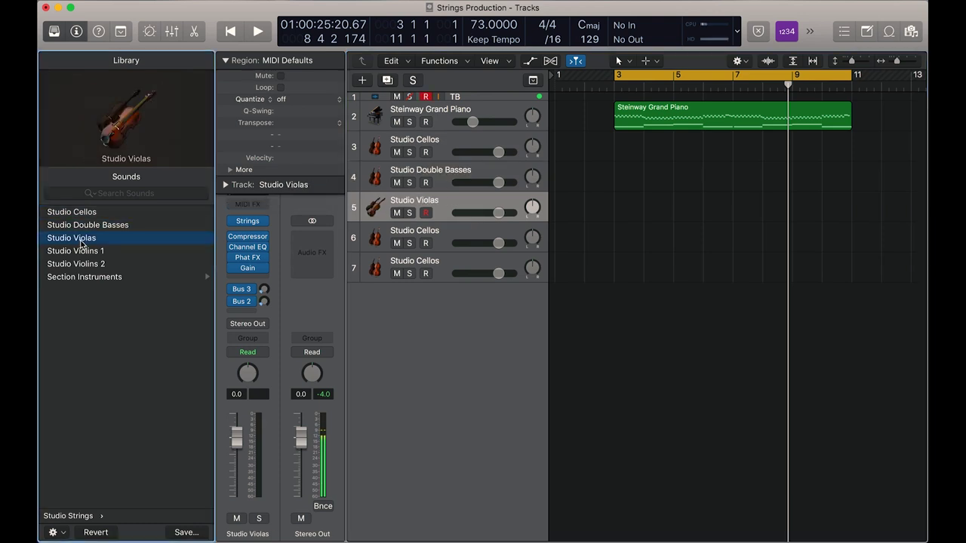
left_click(412, 228)
left_click(81, 252)
key("Down")
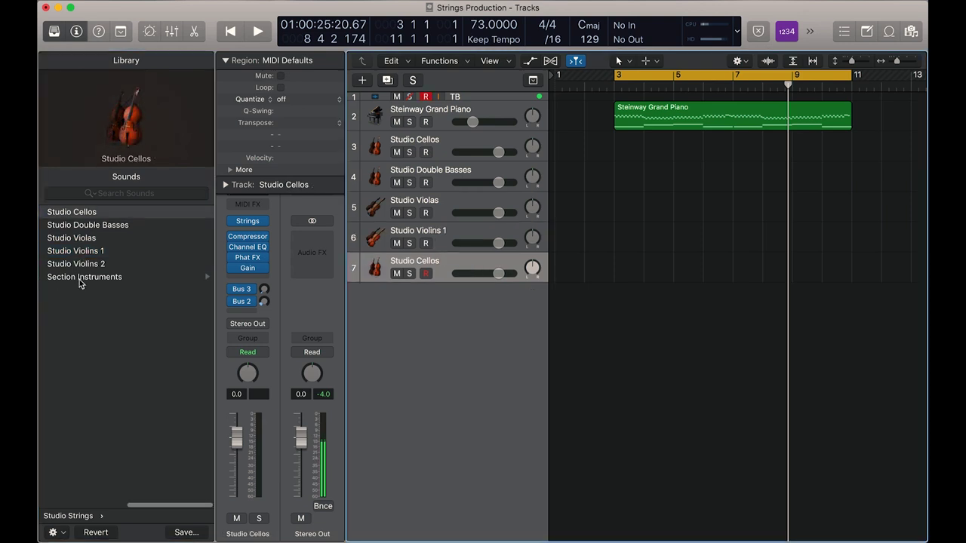
left_click(77, 264)
key("y")
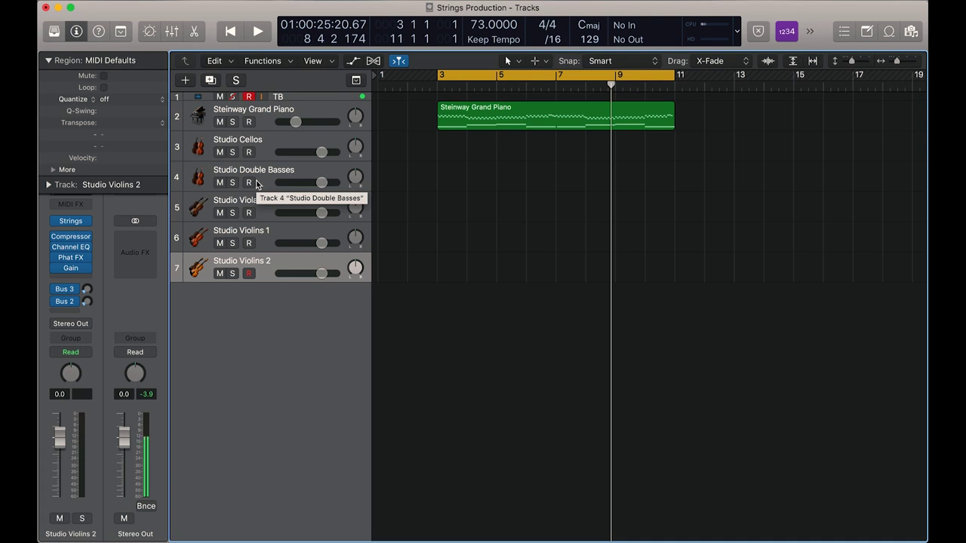
Create an empty MIDI region on the Studio Cellos track at bar 3 and extend it to bar 11
left_click(251, 149)
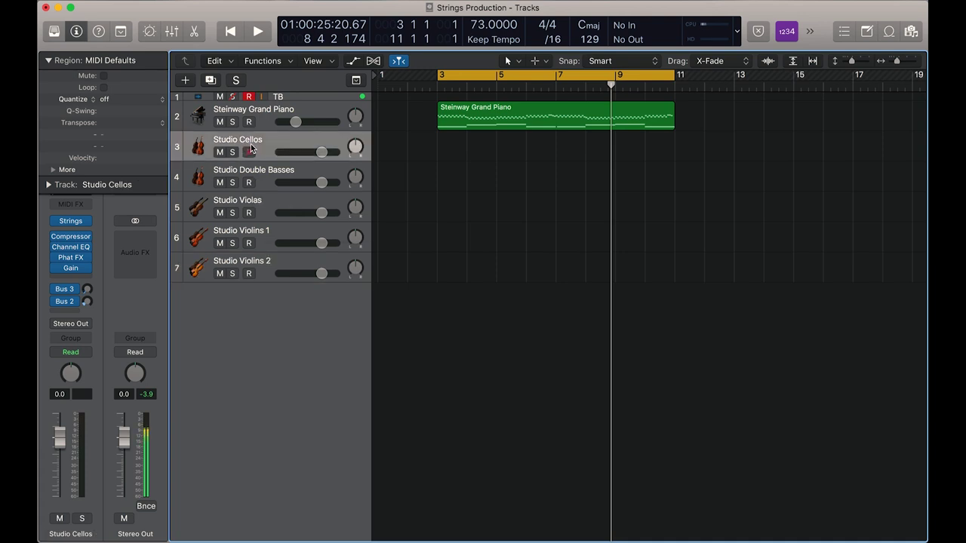
right_click(453, 150)
left_click(470, 153)
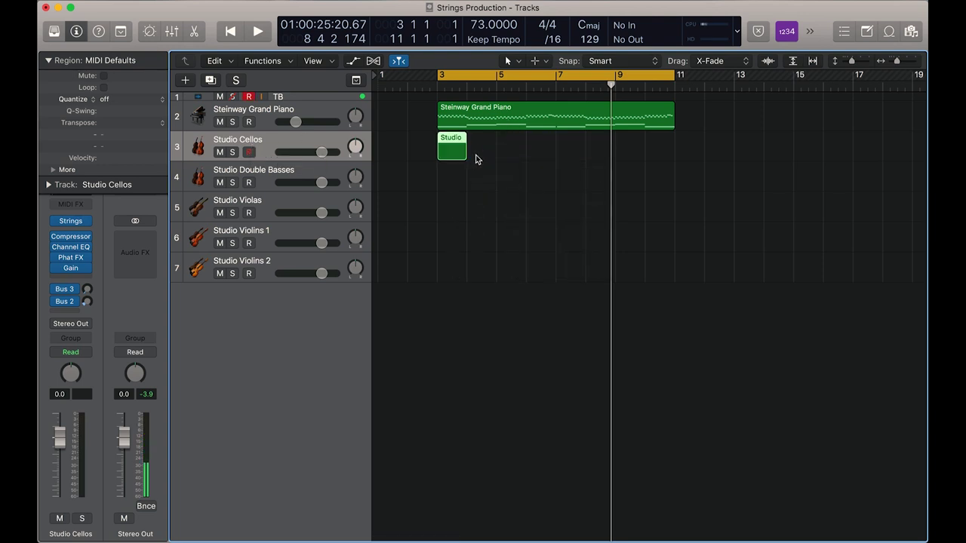
left_click_drag(467, 156, 675, 176)
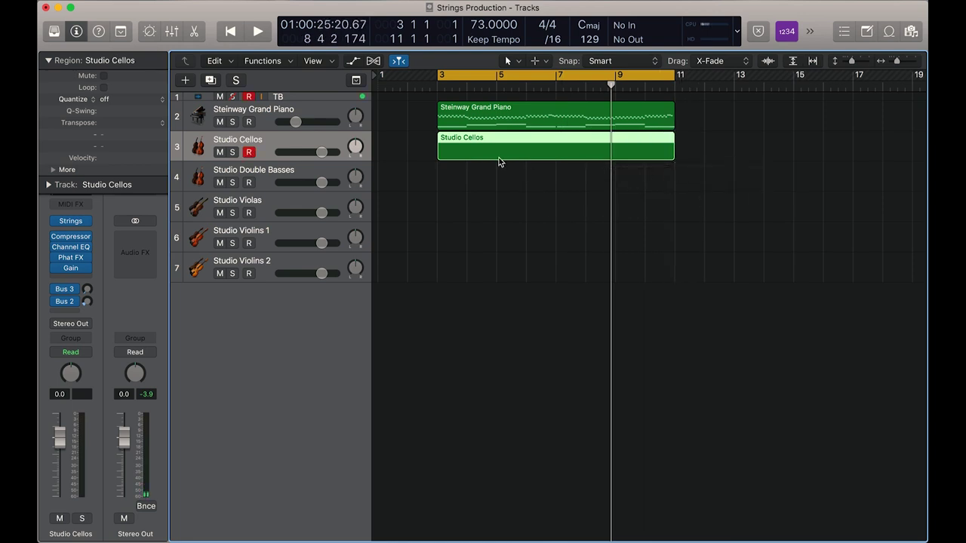
Open the cello region, add a one-bar G♯3 note at bar 7, and lower the cello track's volume to -11.0 dB
key("shift+space")
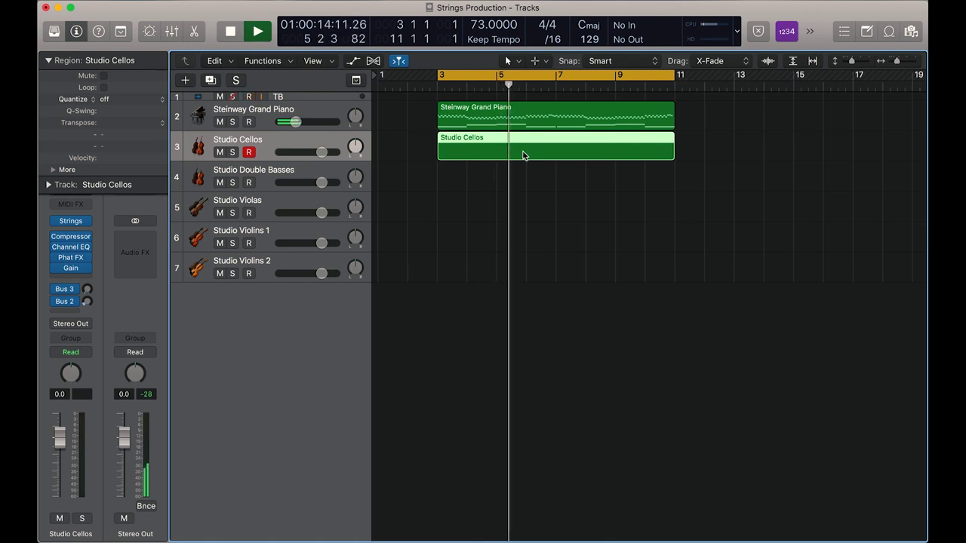
double_click(528, 155)
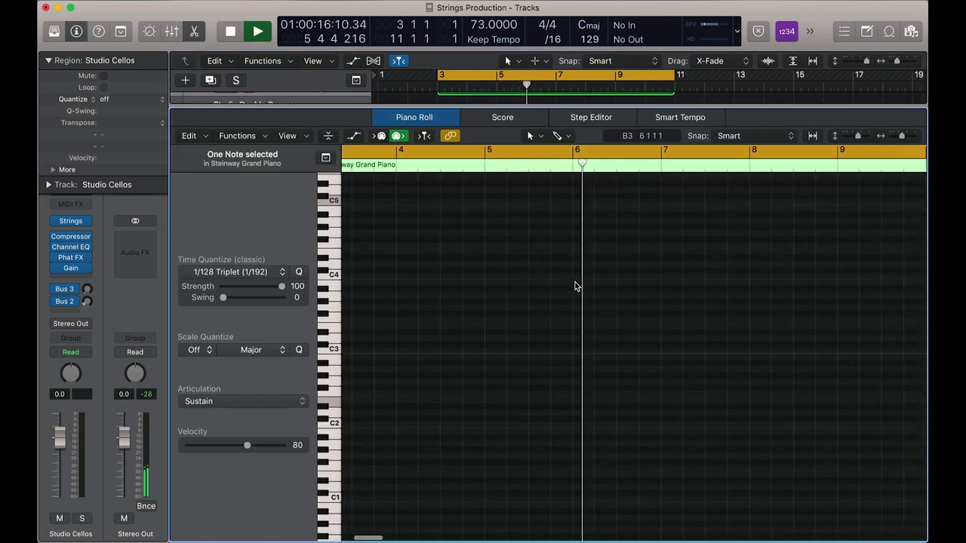
key("super+Right")
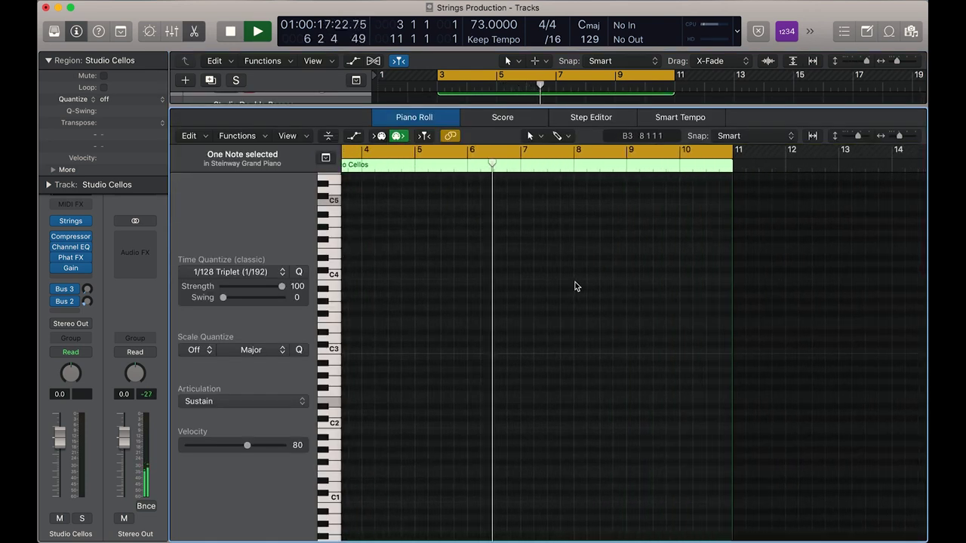
key("space")
left_click(523, 330, "super")
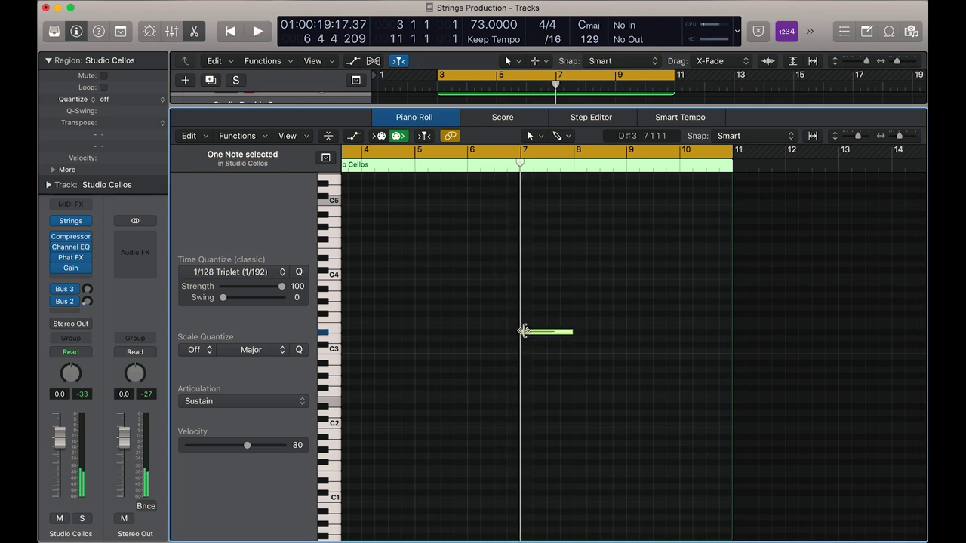
left_click_drag(548, 339, 548, 306)
left_click_drag(59, 438, 85, 484)
key("space")
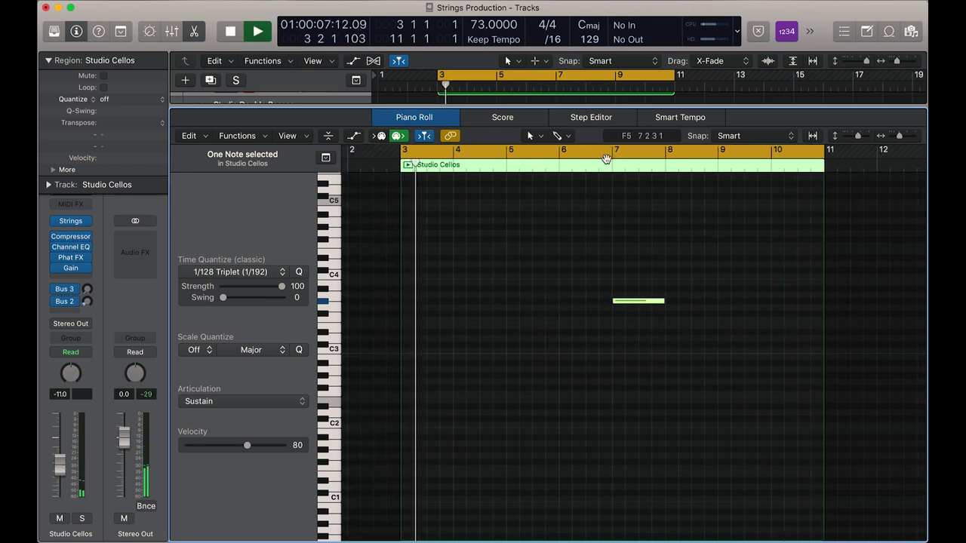
Raise the cello note at bar 7 to A3 and set the cycle range to bars 7 to 11, checking by playback
left_click(602, 168)
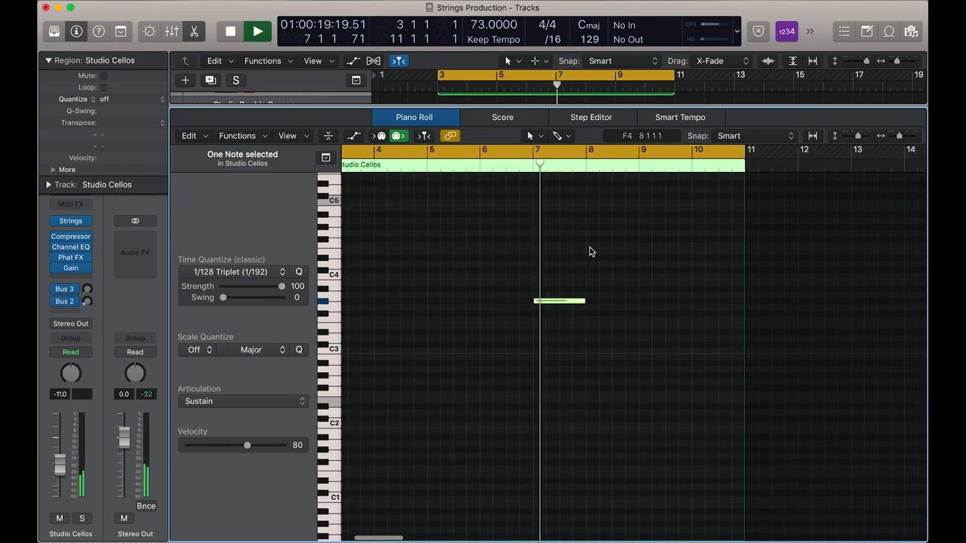
key("space")
left_click_drag(551, 302, 550, 296)
key("space")
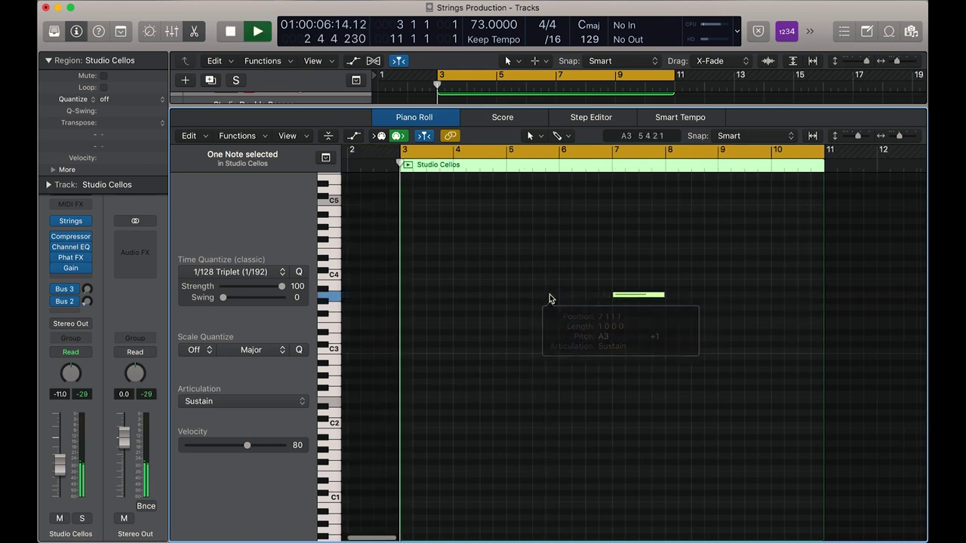
key("space")
left_click_drag(613, 163, 826, 178)
key("space")
key("space")
Lower the first cello note to E3 and follow it in bar 7 with a short E3 note and a half-bar G3 note
left_click_drag(643, 294, 643, 329)
key("space")
key("space")
key("super+Right")
key("super+Right")
left_click_drag(744, 335, 739, 308)
left_click(642, 330, "super")
left_click(662, 323, "super")
left_click_drag(649, 326, 649, 327)
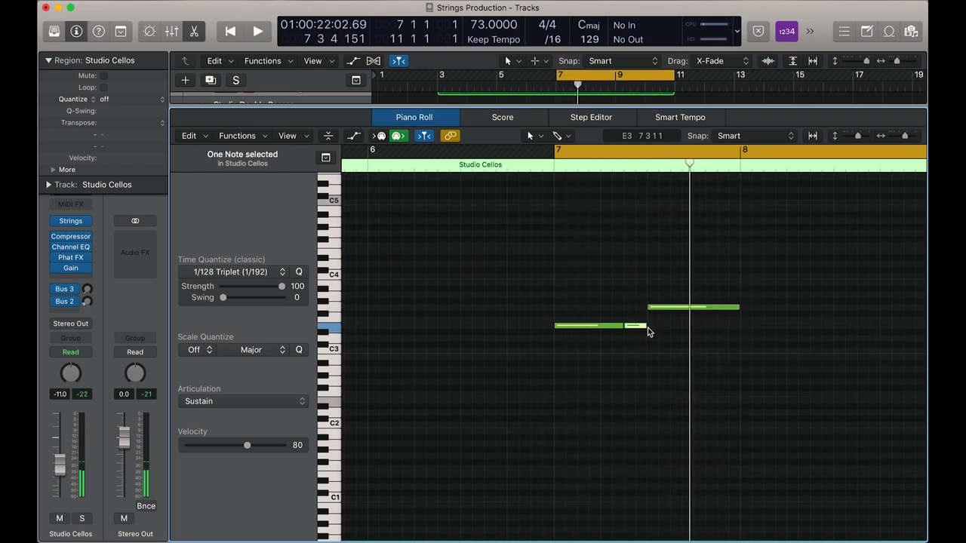
Write bar 8 of the cello melody with a C4 note, a short B3 note and a half-bar G3 note, checking by playback
key("space")
key("space")
left_click(671, 301, "super")
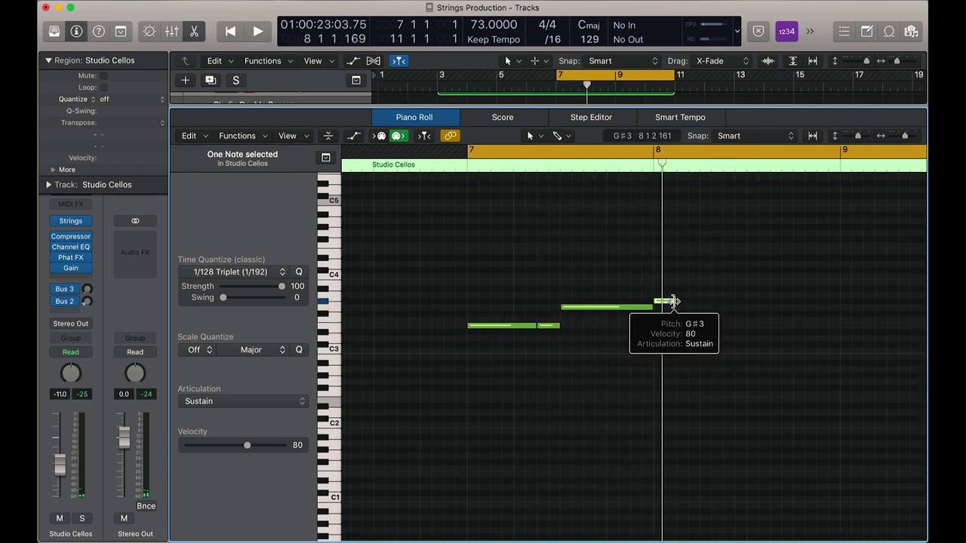
key("space")
key("space")
left_click_drag(524, 301, 647, 291)
key("space")
key("super+Left")
key("space")
mouse_move(547, 290)
left_mouse_down()
mouse_move(528, 277)
mouse_move(549, 307)
mouse_move(604, 308)
left_mouse_up()
key("space")
key("space")
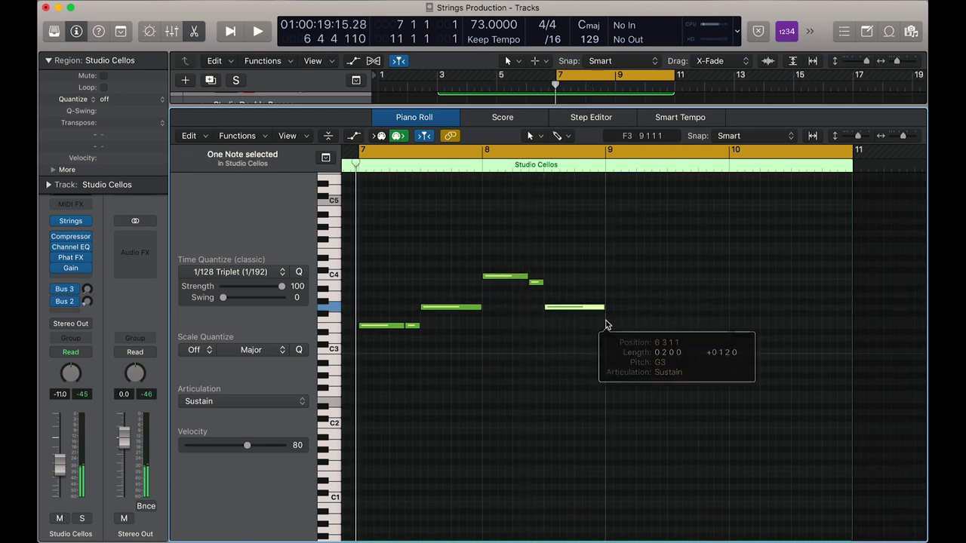
Complete the cello melody with half-bar notes E3, D3, C3 and D3 in bars 9 and 10 and play it back
left_click(349, 373)
key("space")
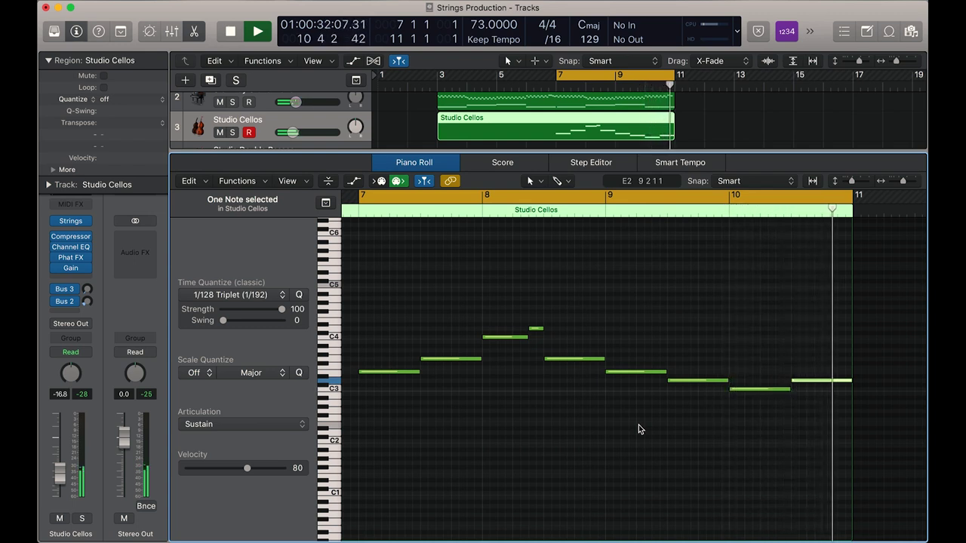
key("space")
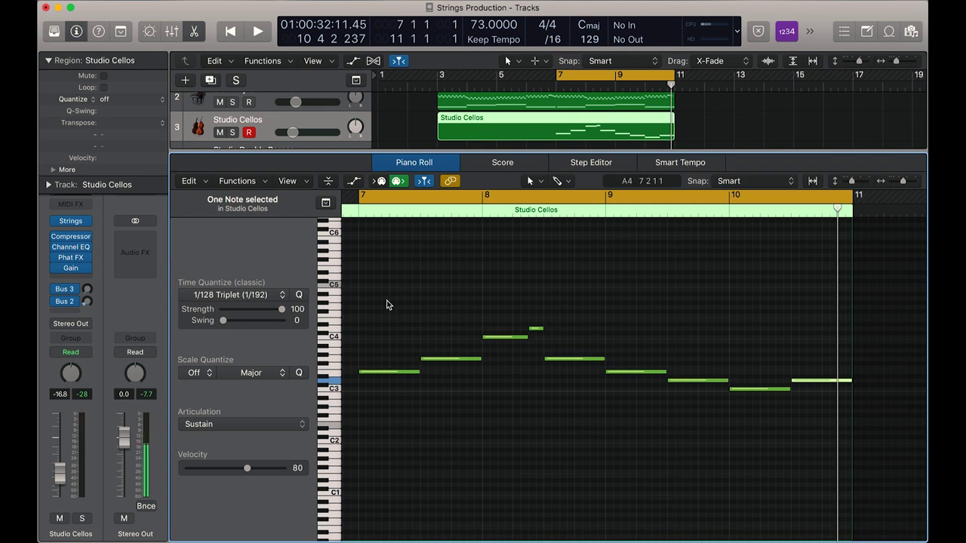
Transpose all nine cello notes down one octave, play the result back, and close the note editor
left_click_drag(387, 307, 812, 455)
key("alt+shift+Down")
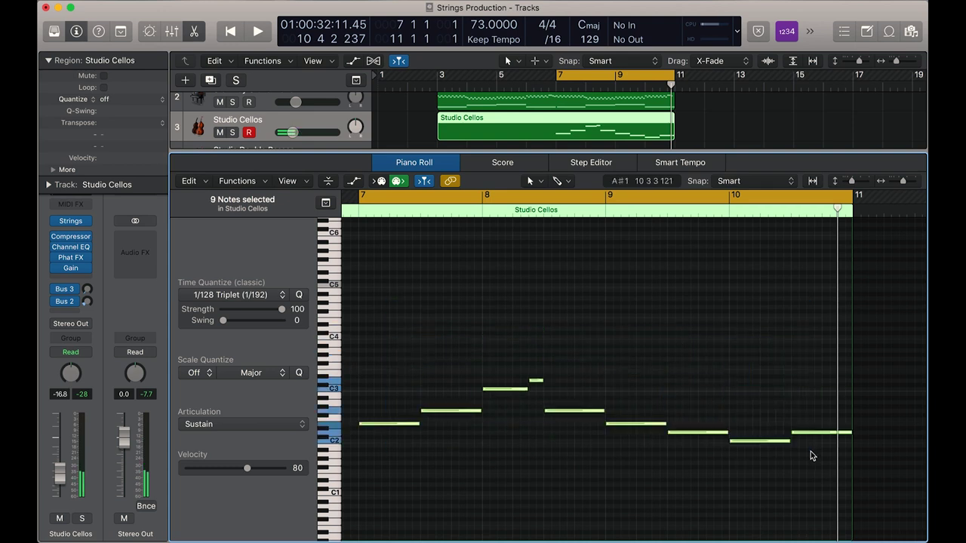
key("shift+space")
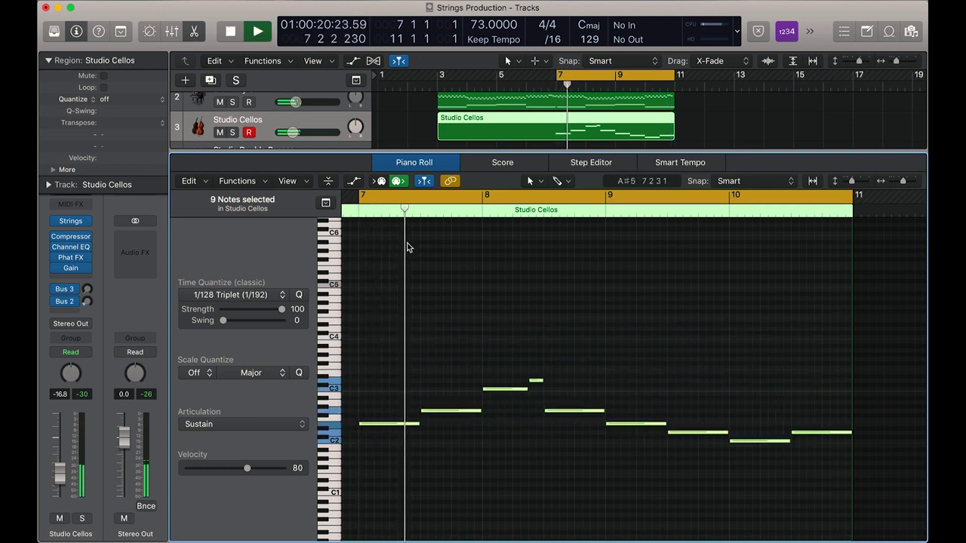
left_click(517, 302)
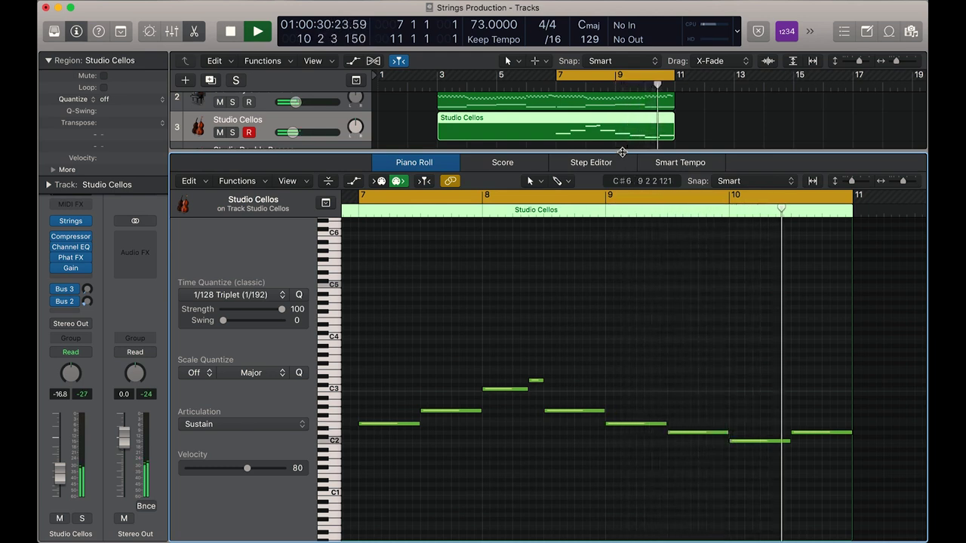
key("space")
key("e")
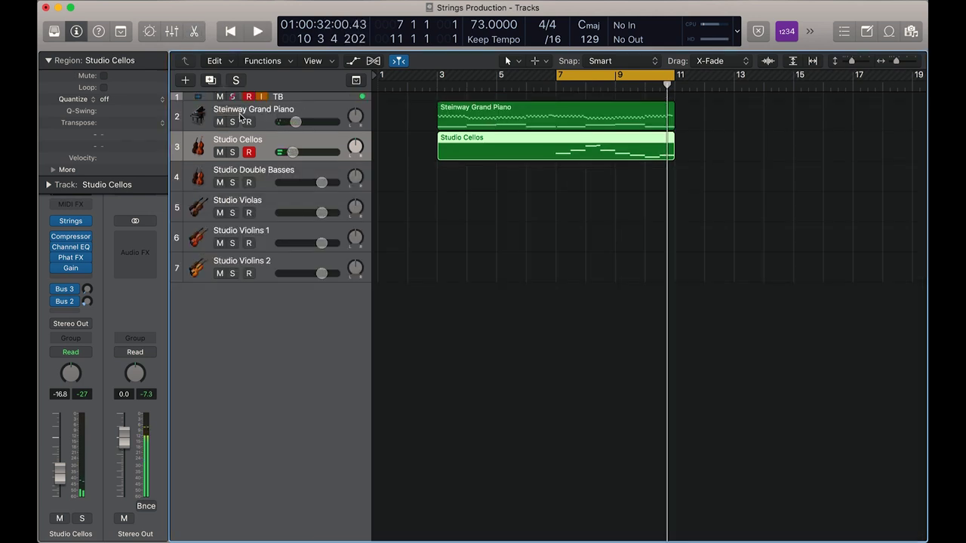
Open the Studio Cellos instrument settings and switch Monophonic on and back off
left_click(72, 220)
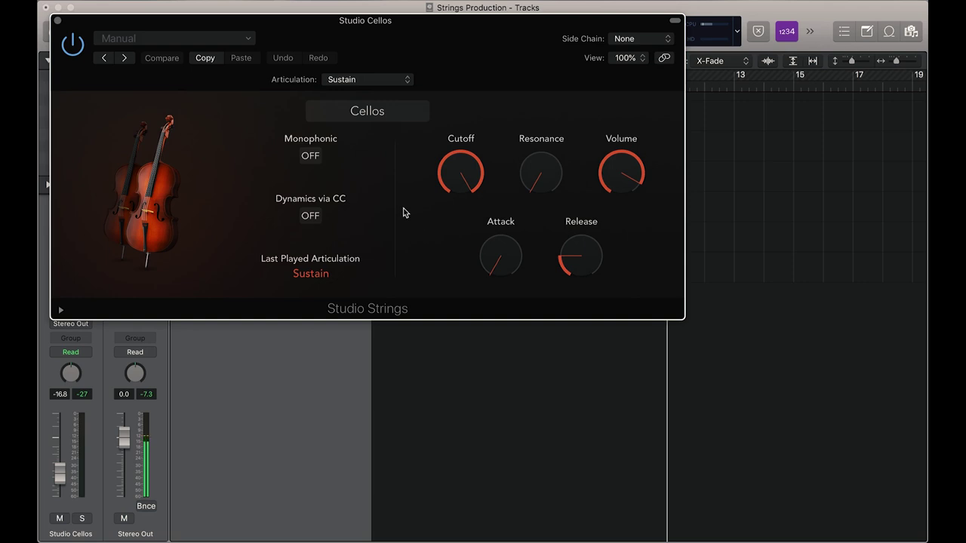
left_click(311, 156)
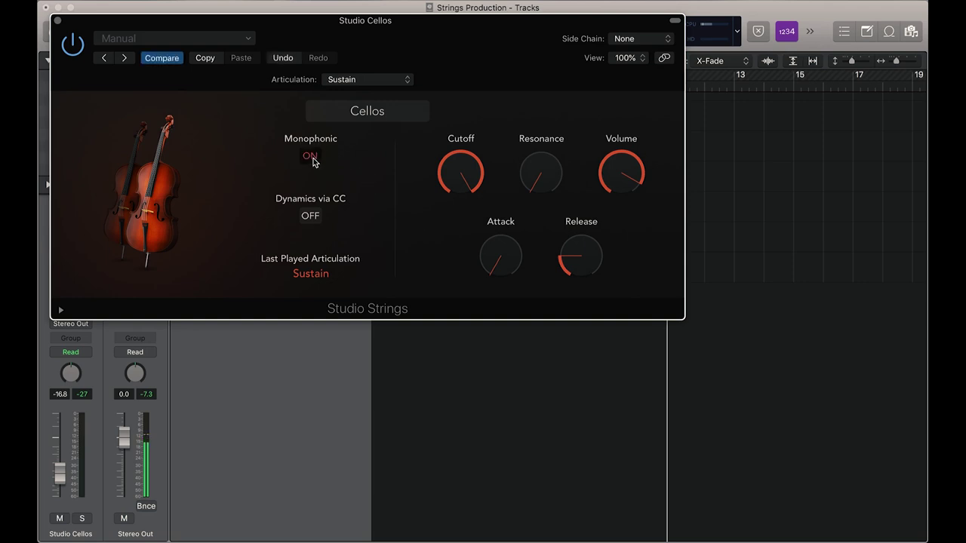
left_click(315, 162)
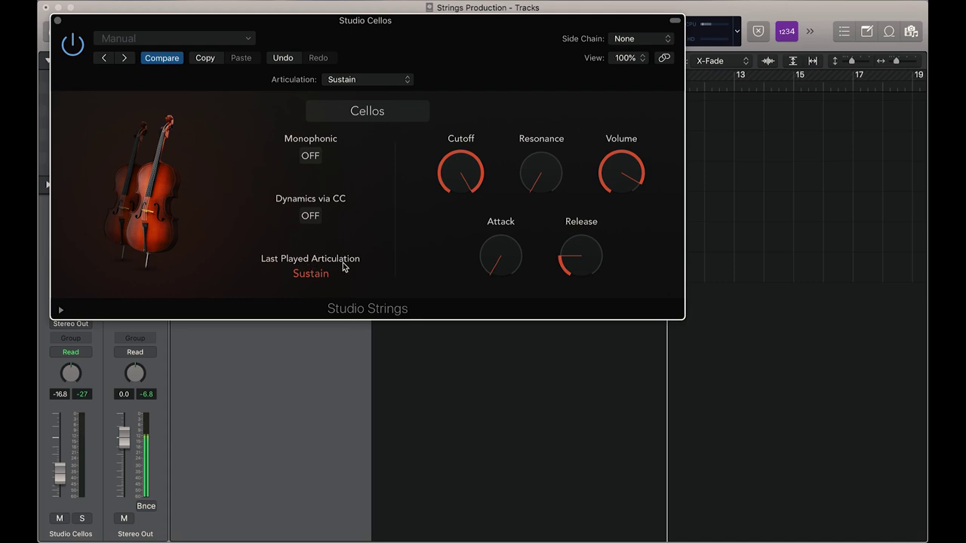
View the cello articulation list, and lower the Cutoff to about half during playback
left_click(363, 82)
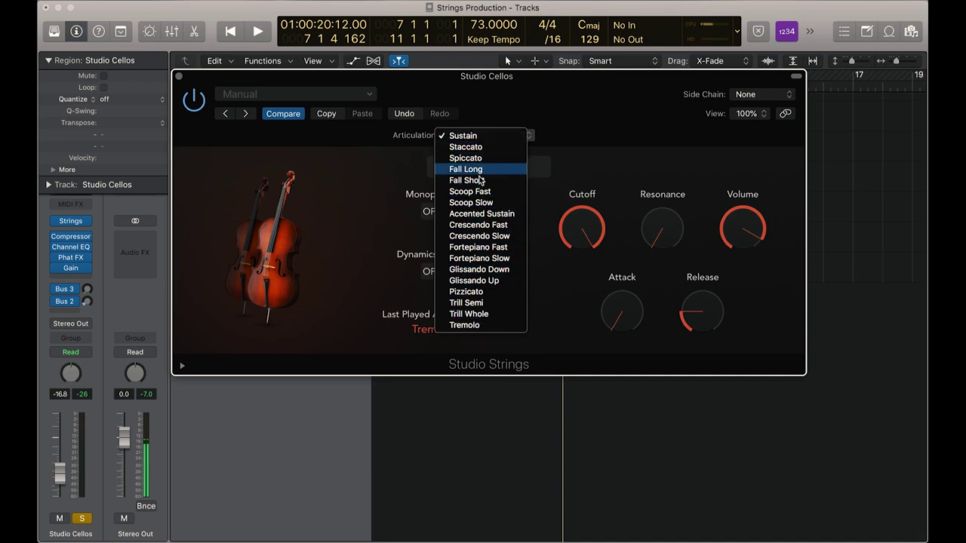
left_click(598, 109)
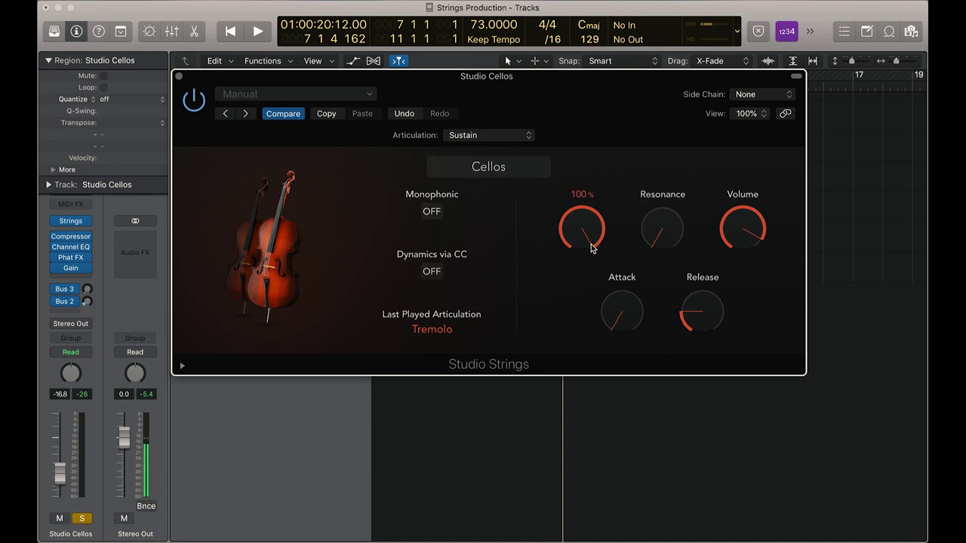
key("space")
left_click_drag(593, 246, 582, 342)
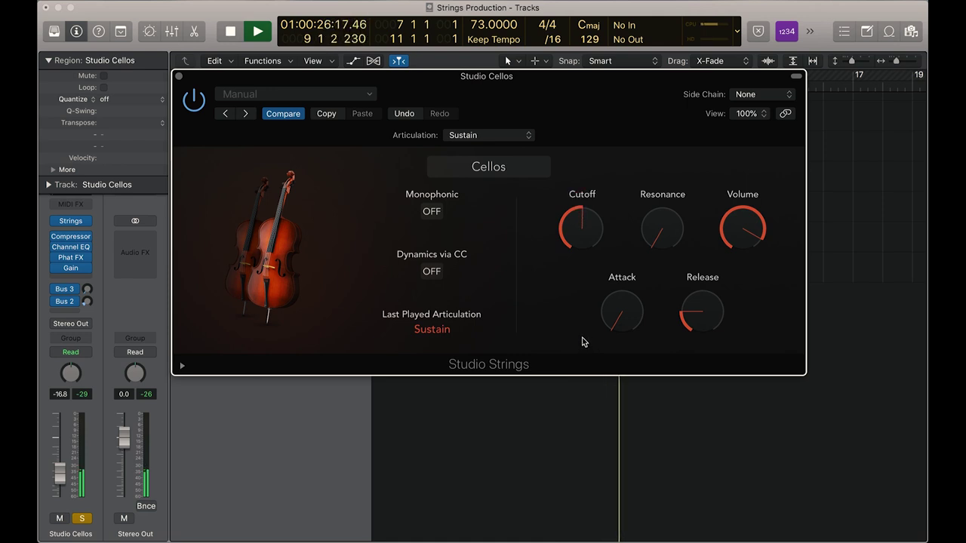
key("space")
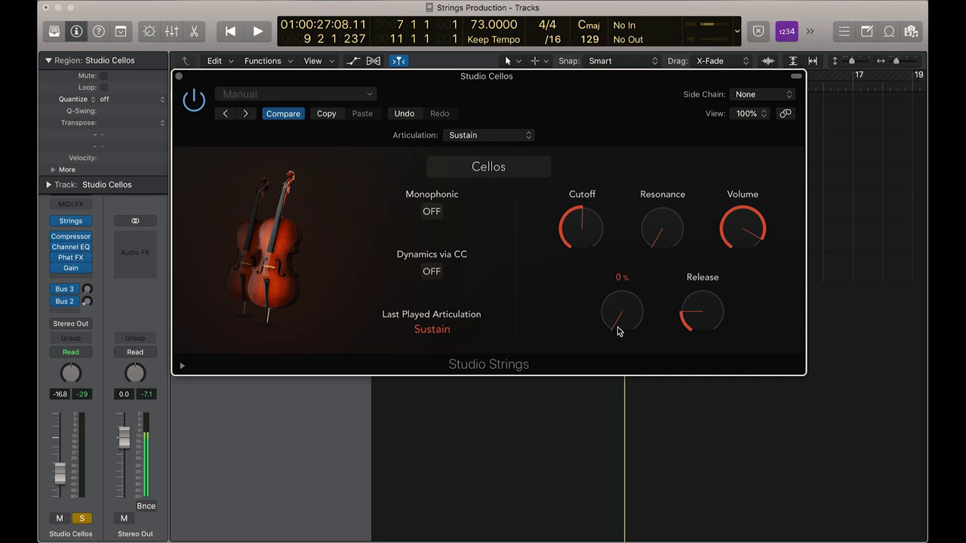
Set the cellos' Attack to just under 10% and raise the Cutoff slightly above half during playback, and close the instrument settings
left_click_drag(617, 329, 607, 314)
key("space")
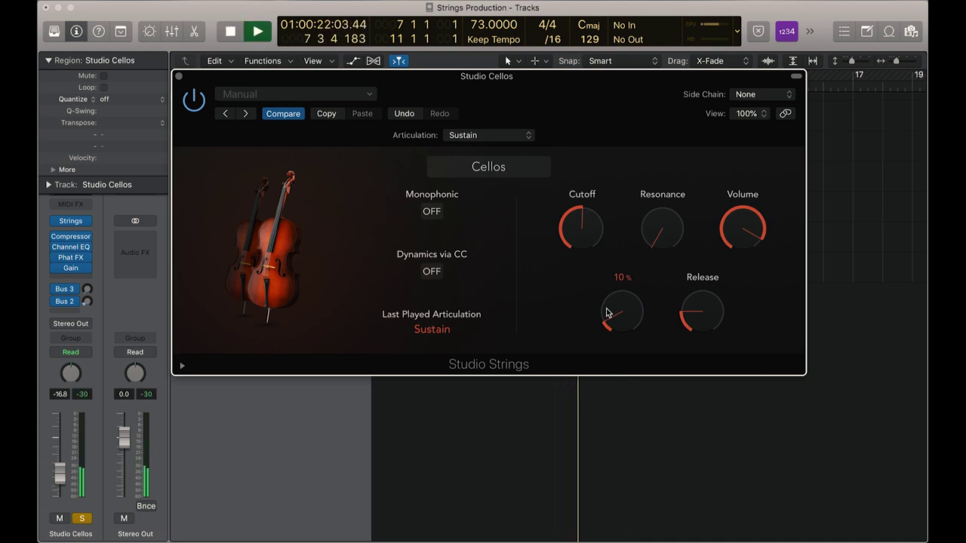
left_click_drag(607, 314, 611, 323)
mouse_move(596, 235)
left_mouse_down()
mouse_move(593, 246)
mouse_move(588, 234)
left_mouse_up()
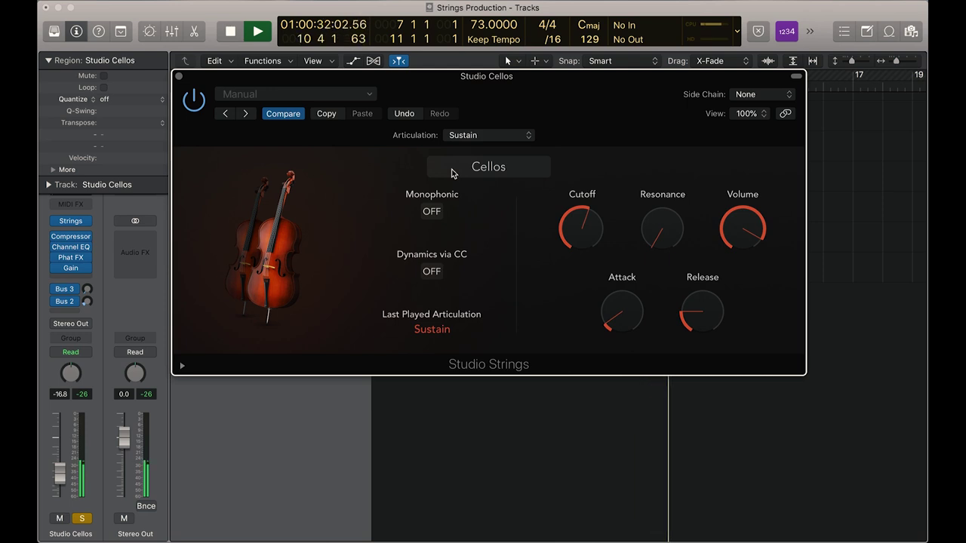
key("space")
left_click(177, 76)
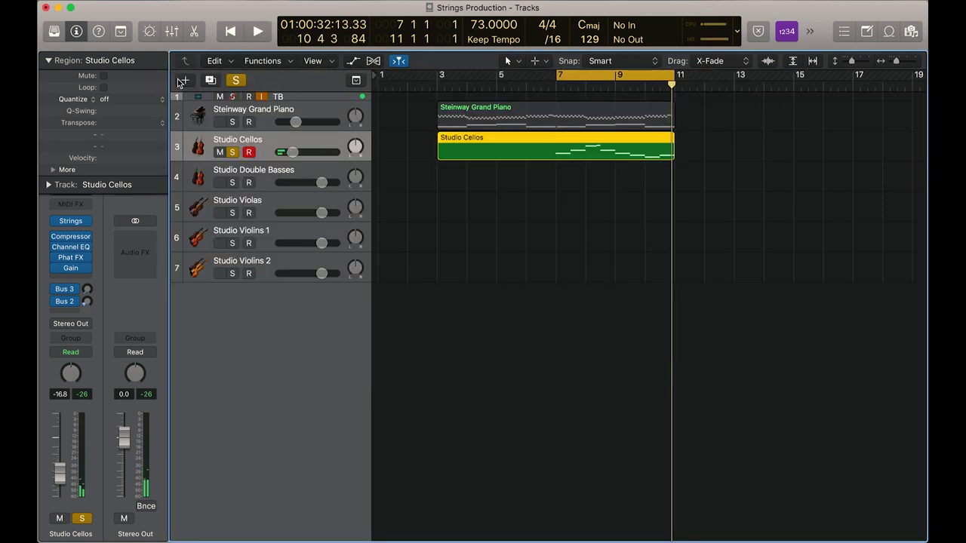
Open the Studio Cellos region's notes, set the two bar 7 notes to the Tremolo articulation, and play them back
double_click(583, 158)
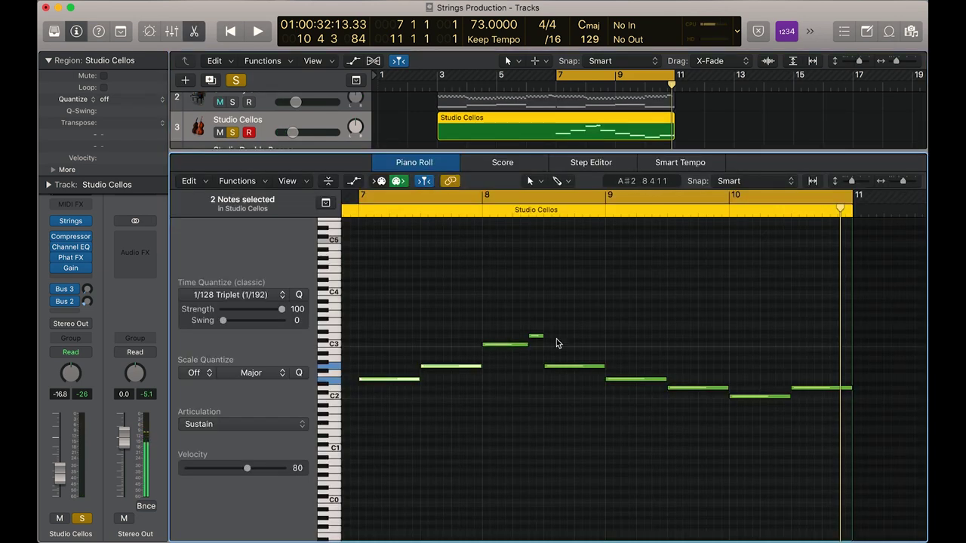
left_click(378, 286)
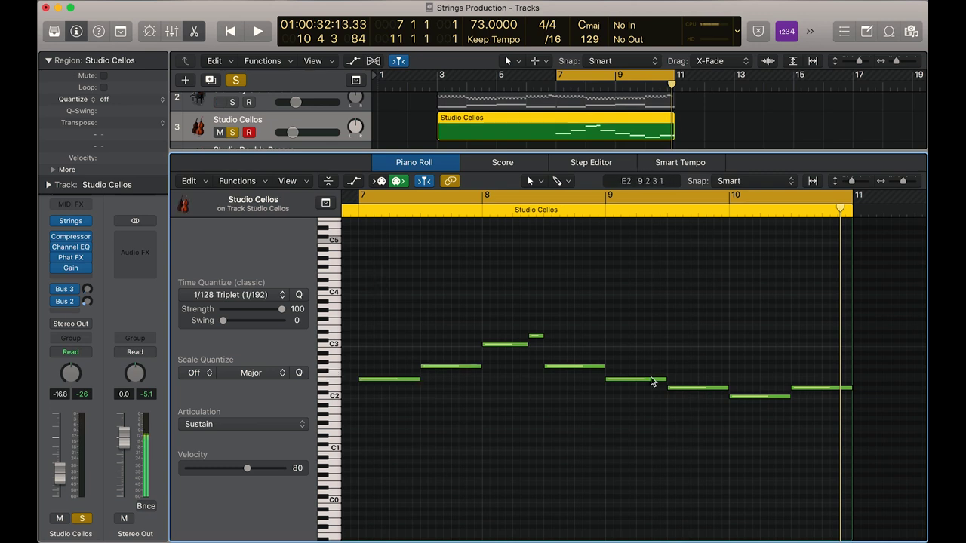
mouse_move(651, 382)
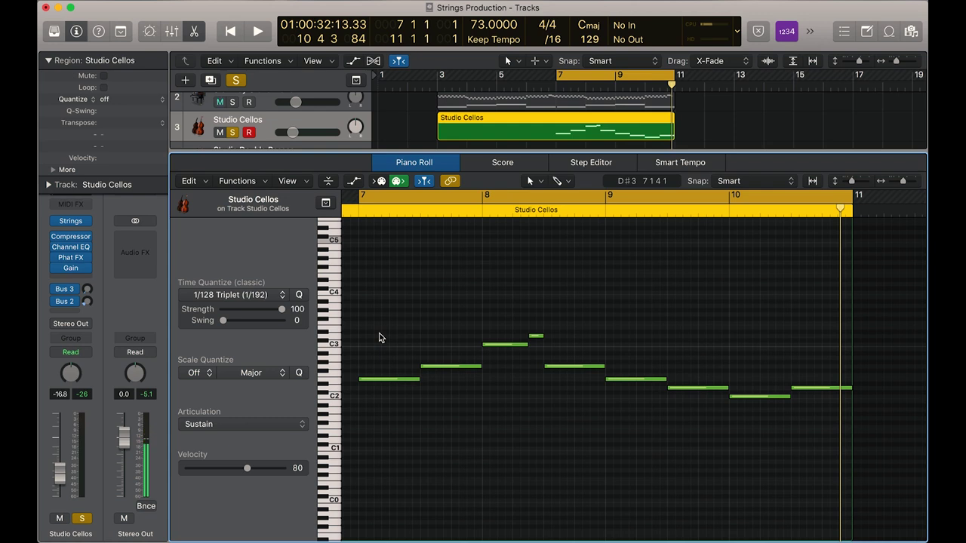
left_click_drag(380, 338, 462, 423)
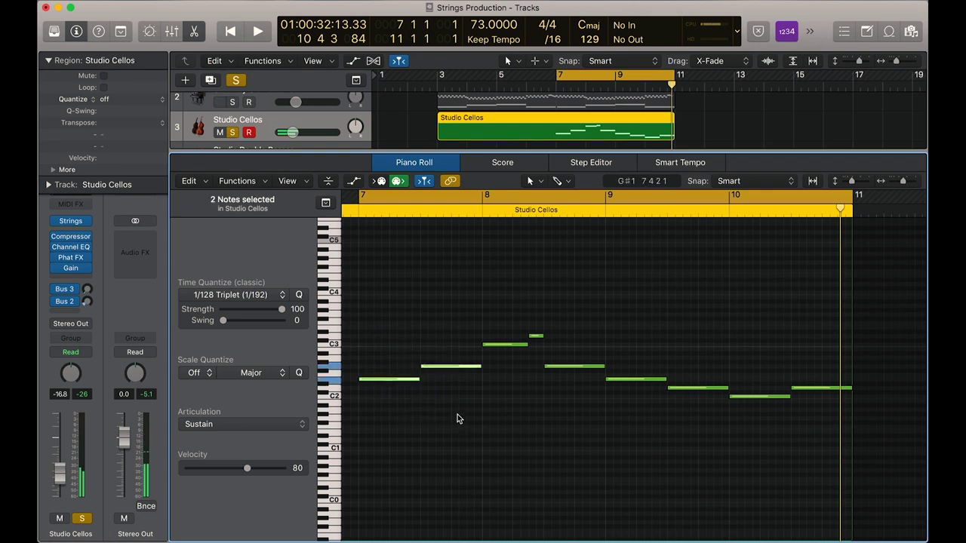
left_click(245, 424)
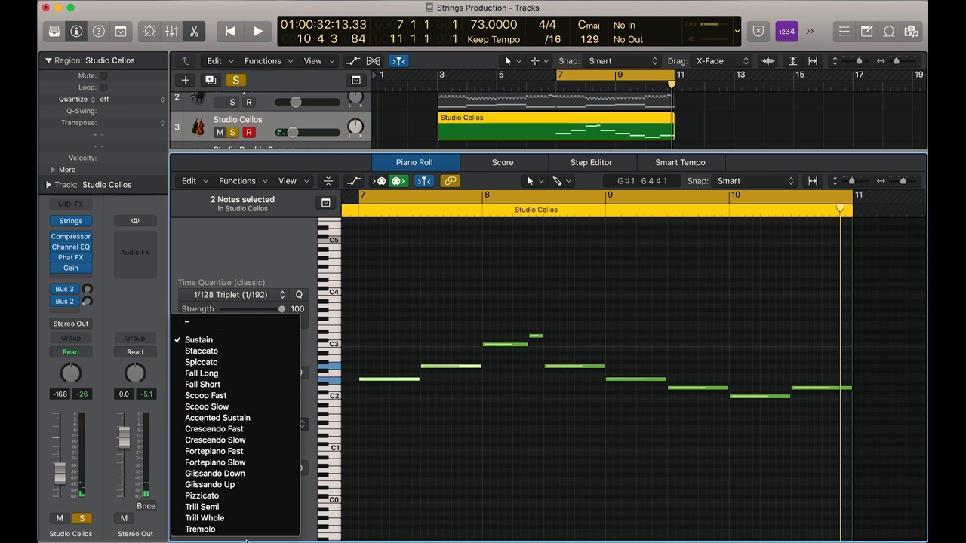
left_click(248, 528)
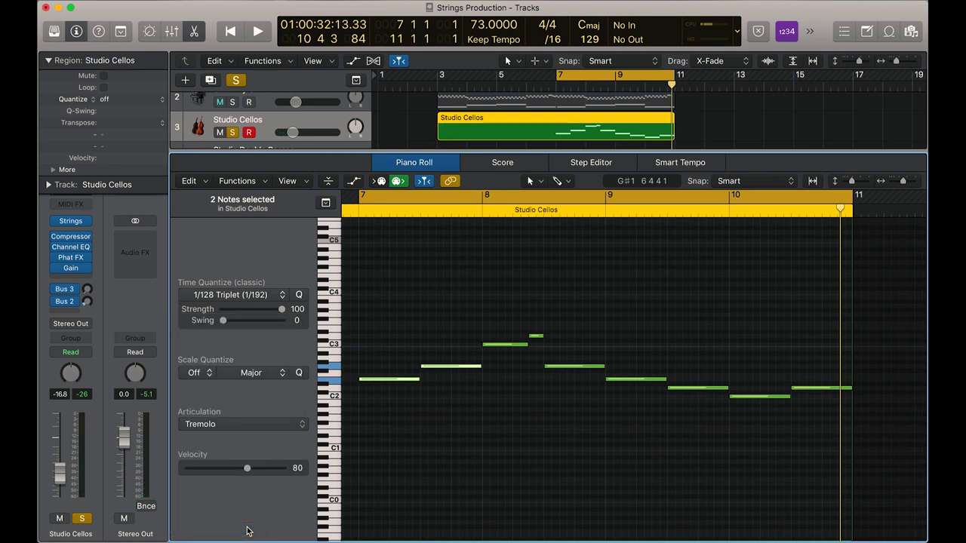
key("space")
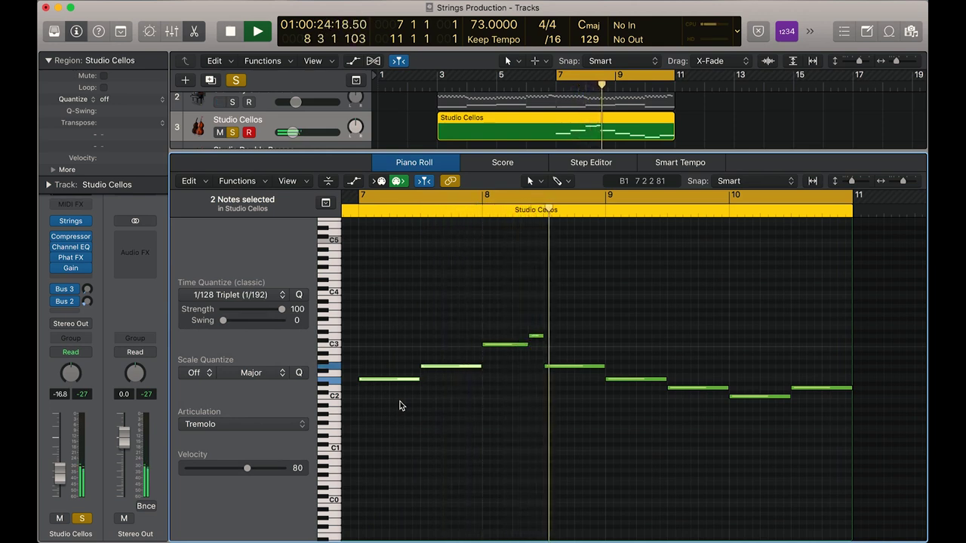
key("space")
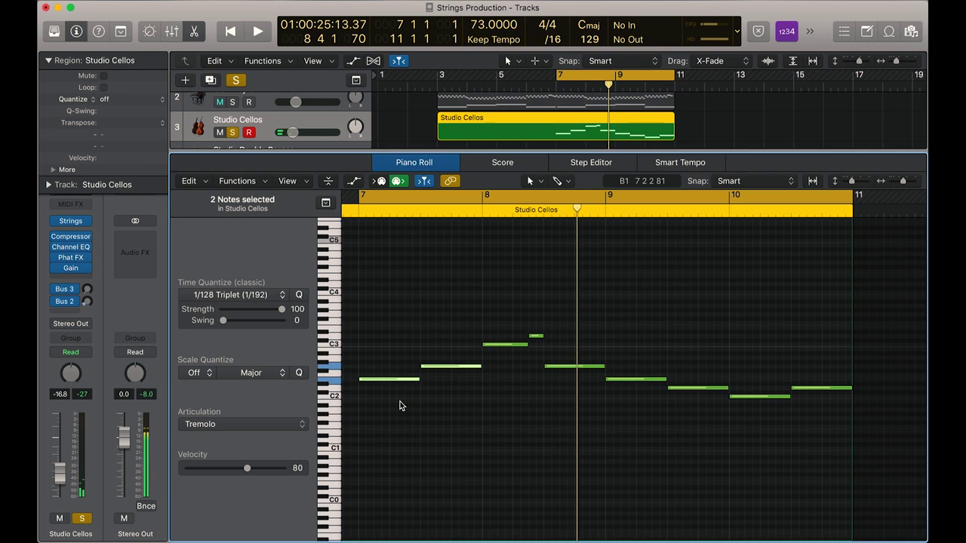
Audition the two bar 7 cello notes with Staccato and Spiccato, and return both to Sustain
left_click(243, 424)
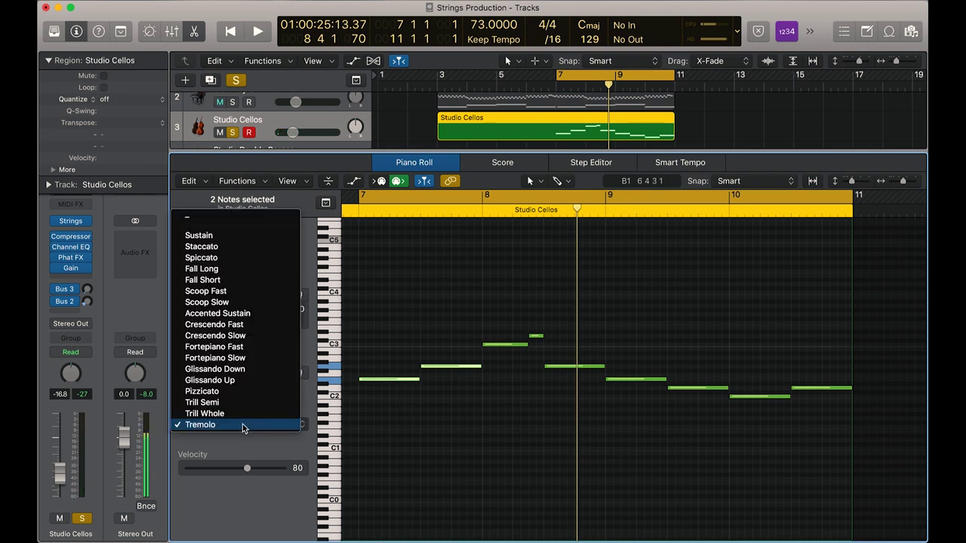
left_click(237, 254)
key("space")
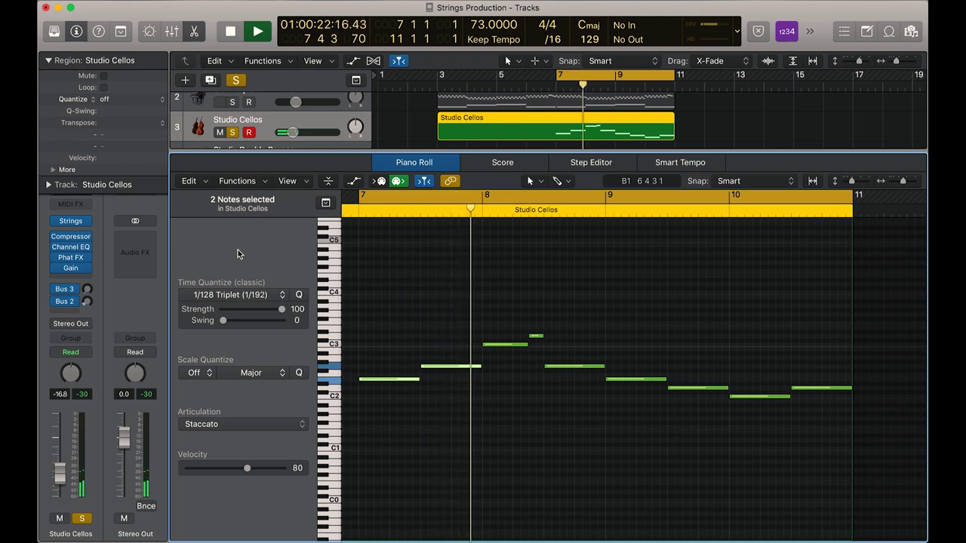
left_click(212, 430)
left_click(213, 439)
key("space")
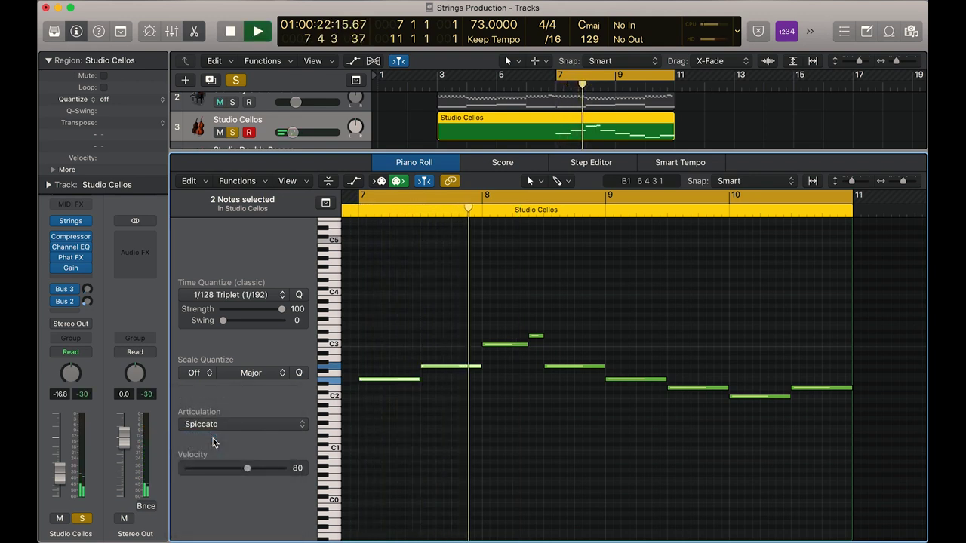
key("space")
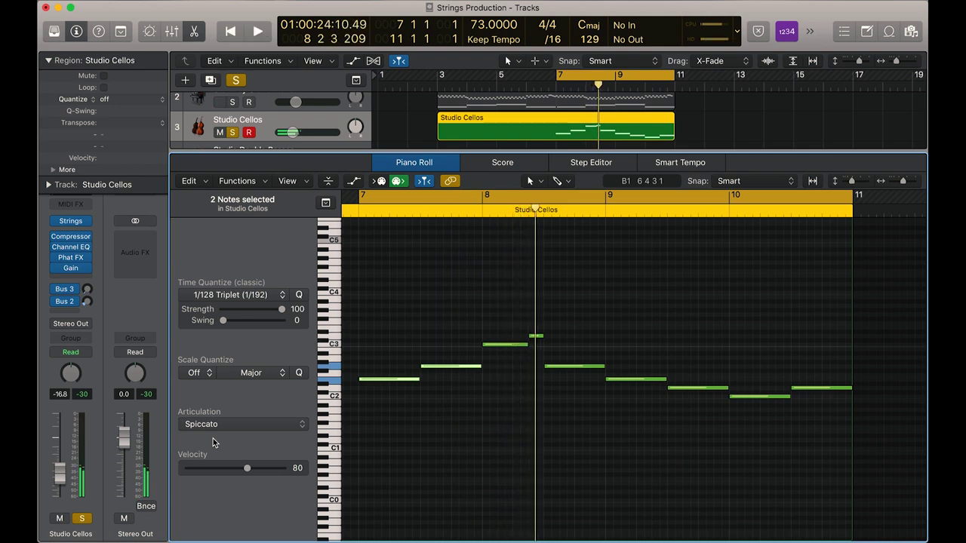
left_click(266, 432)
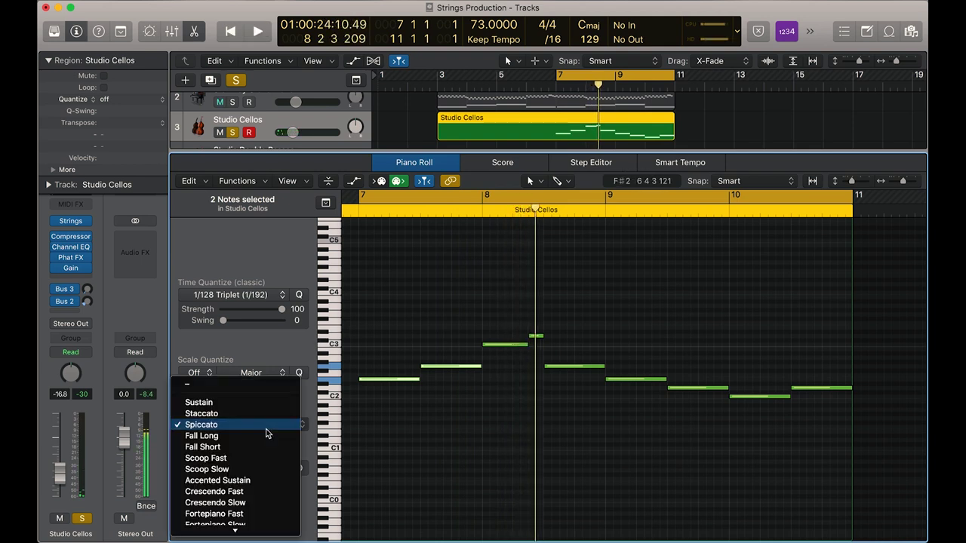
left_click(265, 403)
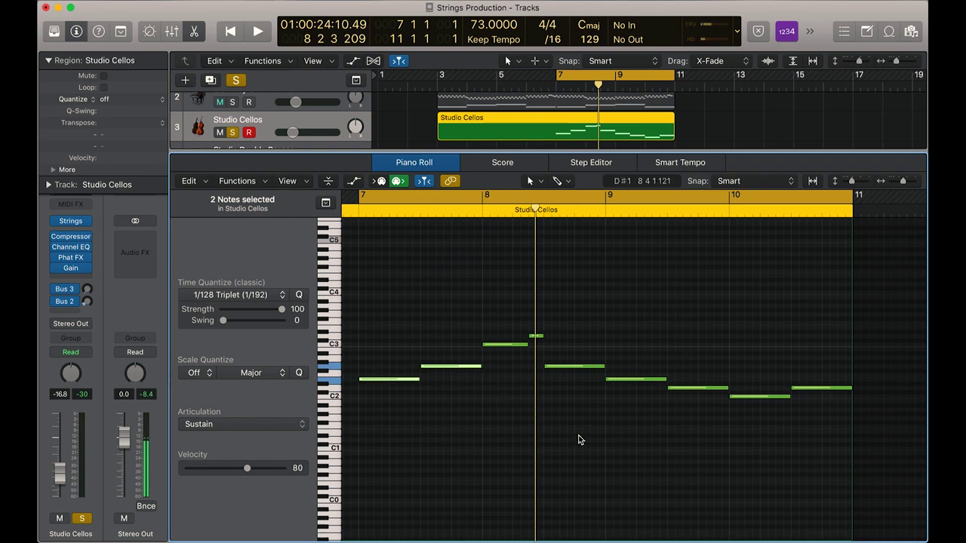
left_click(579, 441)
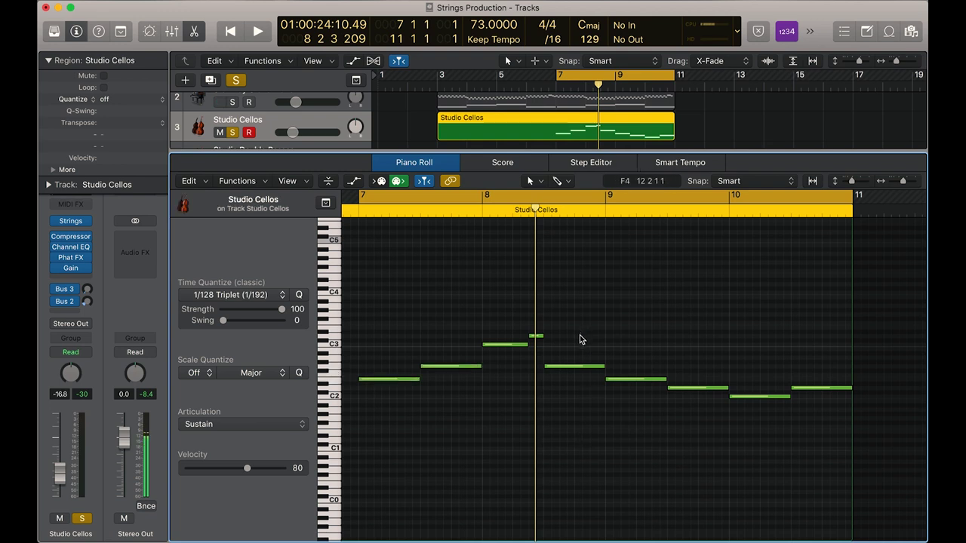
Set the half-bar G2 note in bar 8 to the Trill Semi articulation and play it back
left_click_drag(580, 336, 546, 432)
left_click(243, 424)
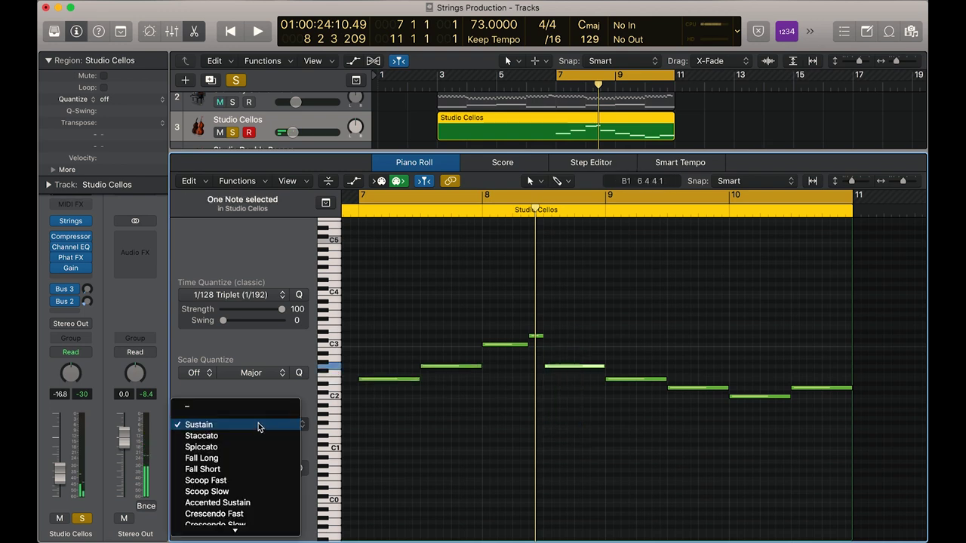
mouse_move(247, 537)
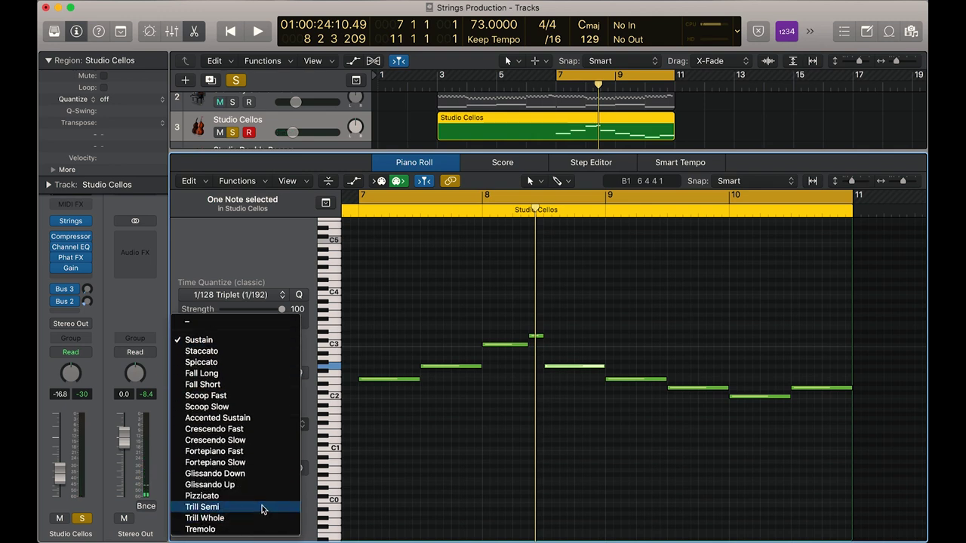
left_click(262, 508)
key("space")
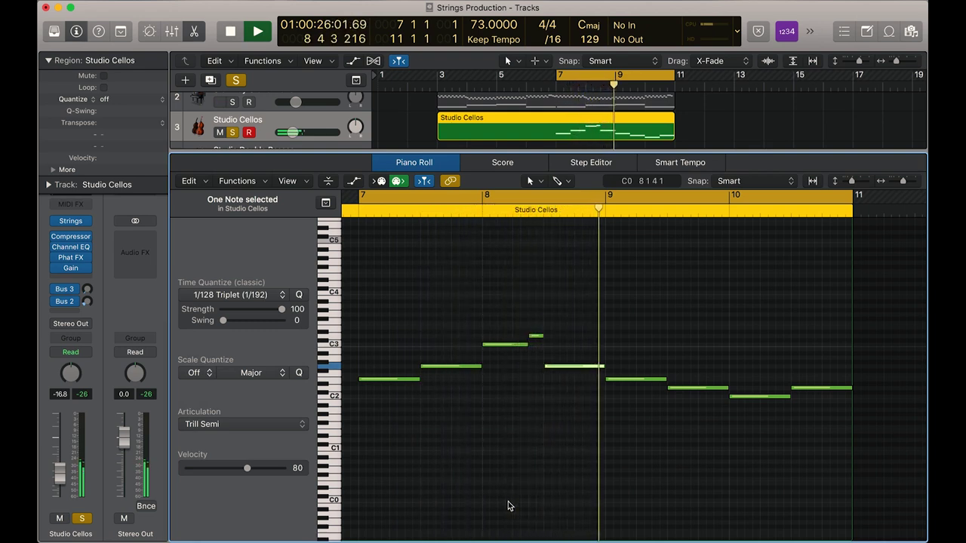
key("space")
Audition the bar 8 G2 note with Crescendo Slow, return it to Sustain, and close the note editor
left_click(240, 424)
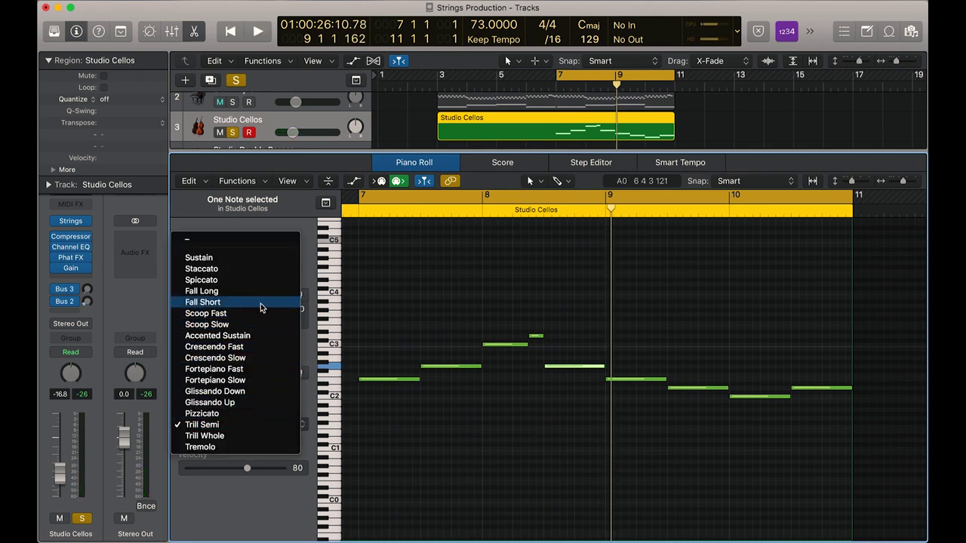
left_click(252, 360)
key("space")
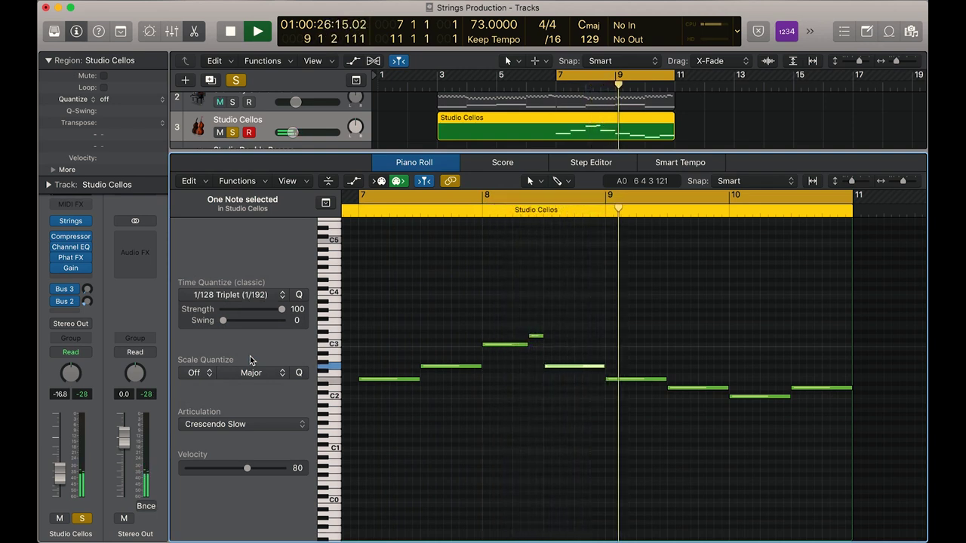
key("space")
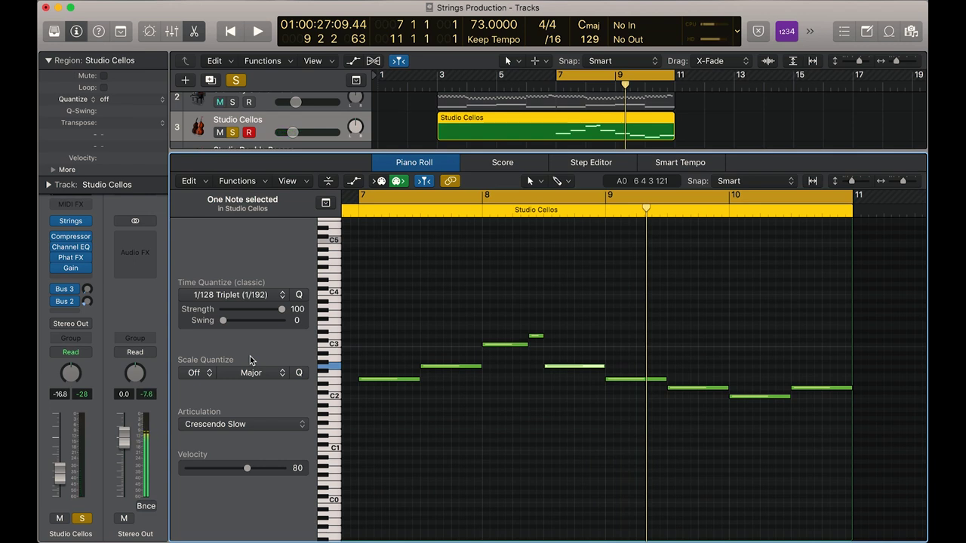
left_click(227, 427)
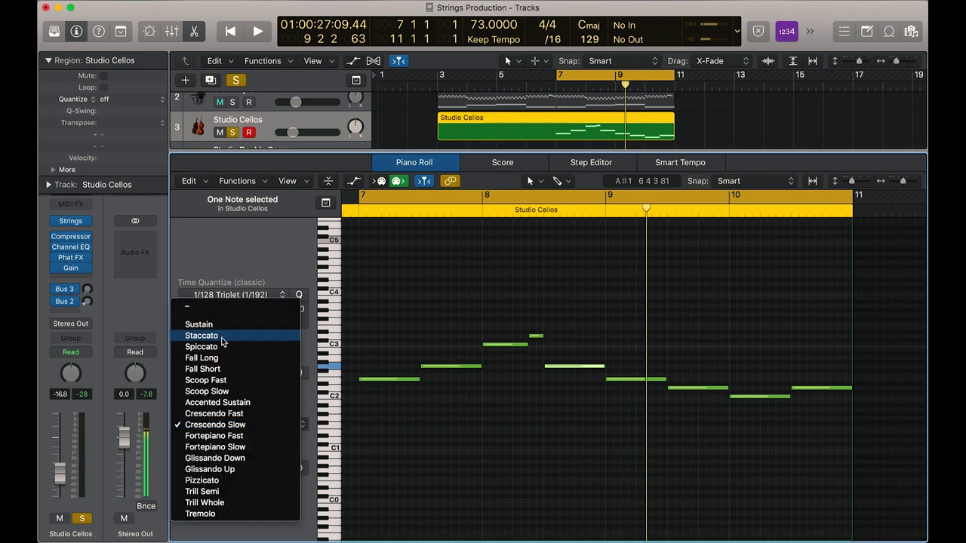
left_click(199, 324)
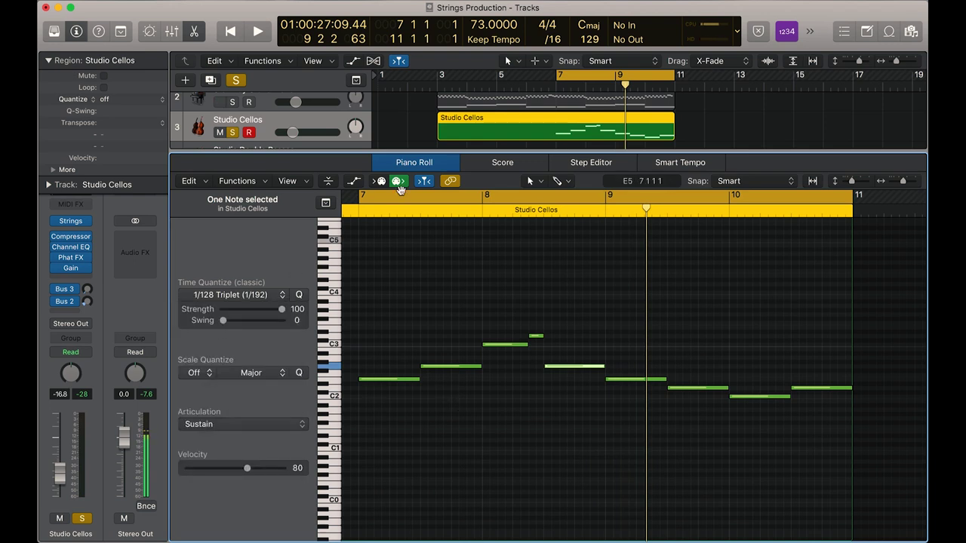
key("e")
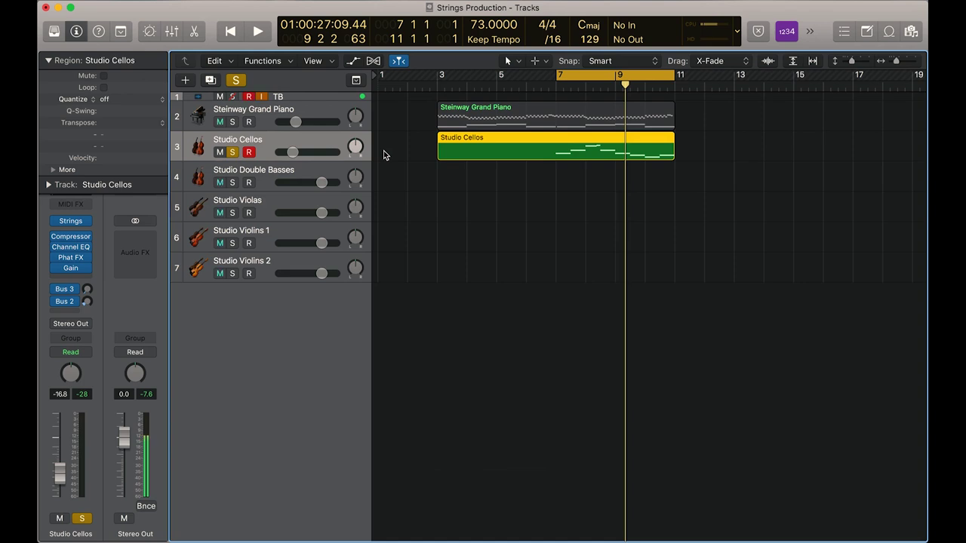
Switch on Dynamics via CC in the Studio Cellos instrument settings, and close them
left_click(75, 222)
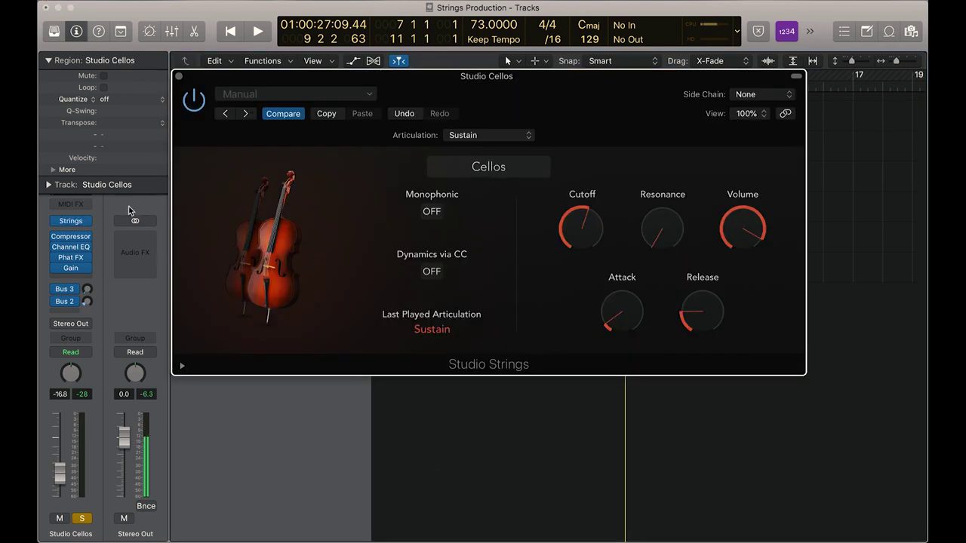
left_click(433, 272)
left_click(179, 77)
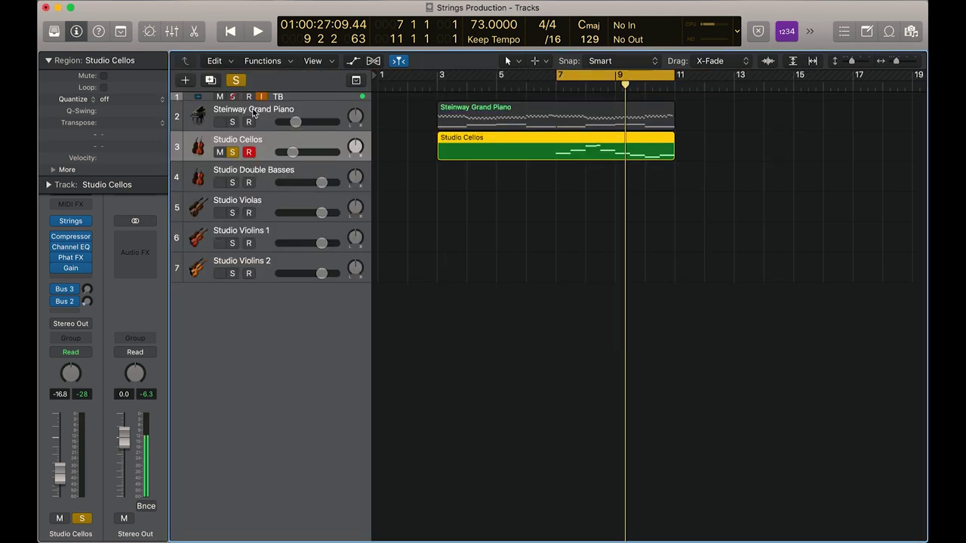
Open the Studio Cellos region in the note editor and show its Modulation automation lane
double_click(606, 149)
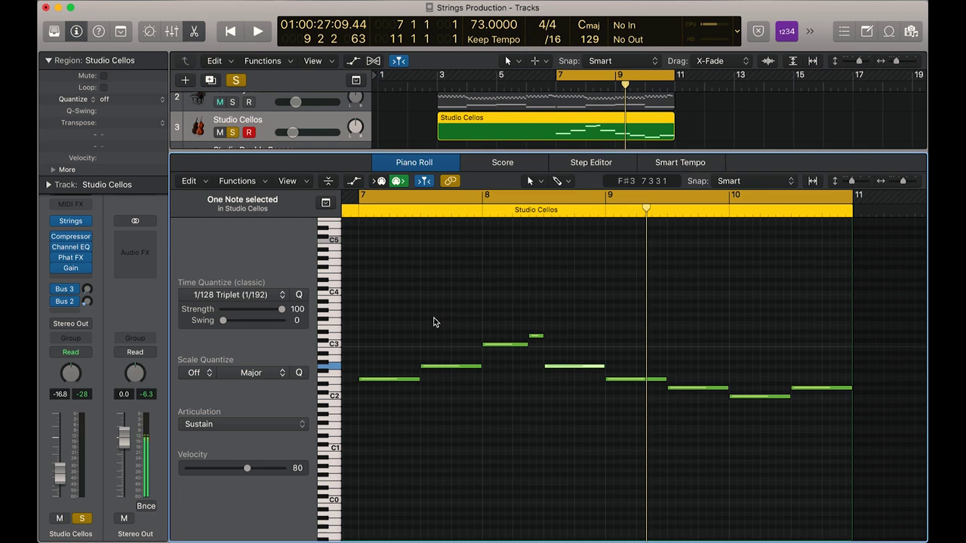
scroll(510, 426, "down", 2)
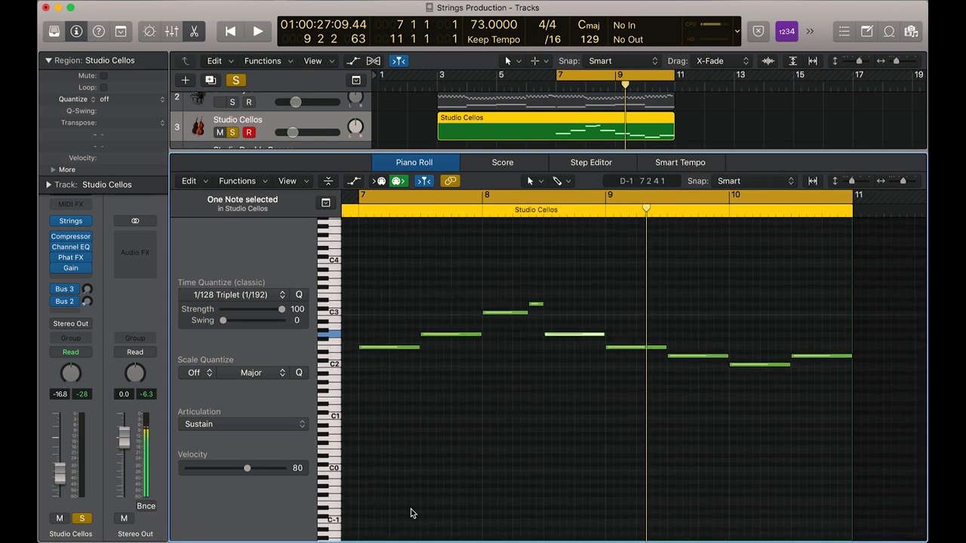
left_click(352, 181)
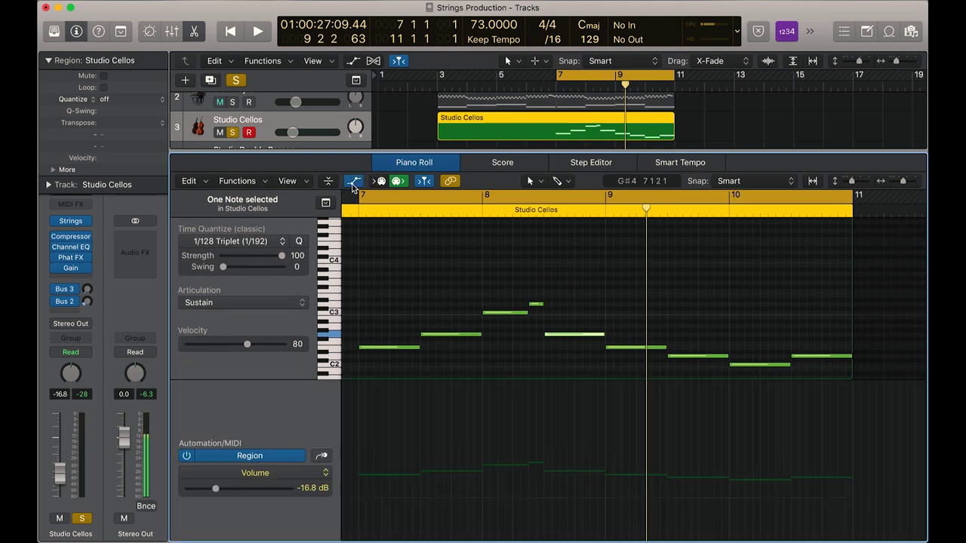
left_click(270, 476)
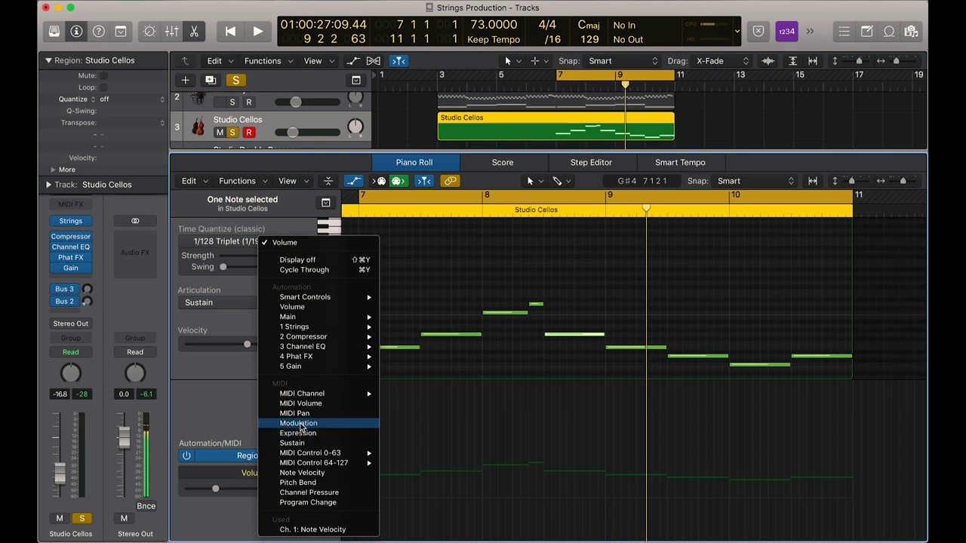
key("Escape")
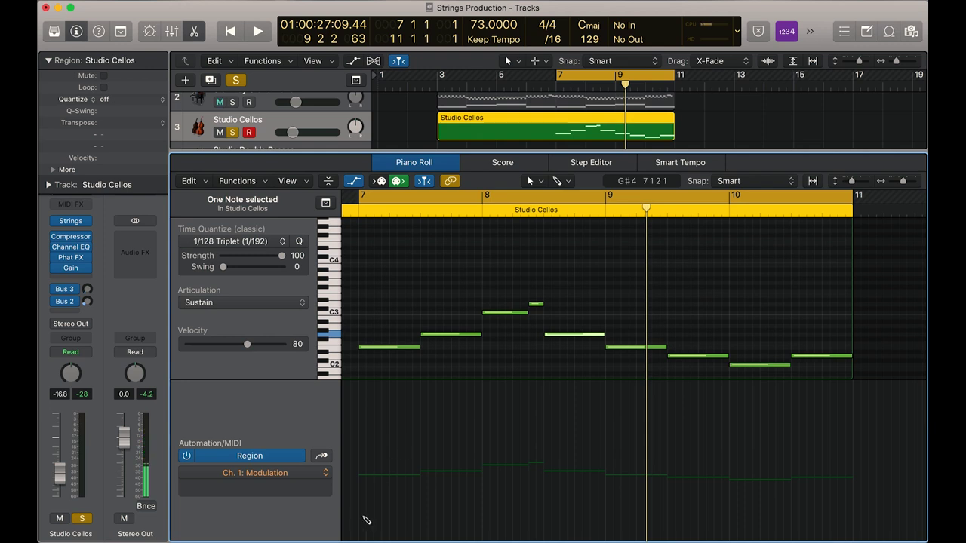
Draw a gentle modulation curve over bars 7 and 8 with peaks of about 56, 63 and 64, and play it back
left_click(402, 476)
mouse_move(404, 480)
left_mouse_down()
mouse_move(344, 511)
mouse_move(420, 471)
mouse_move(486, 486)
mouse_move(531, 463)
mouse_move(605, 477)
left_mouse_up()
key("space")
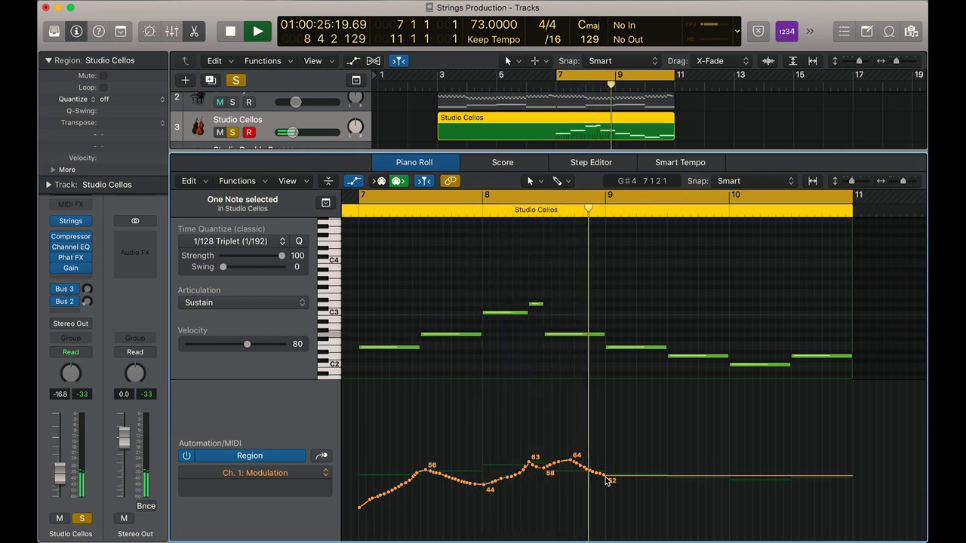
key("space")
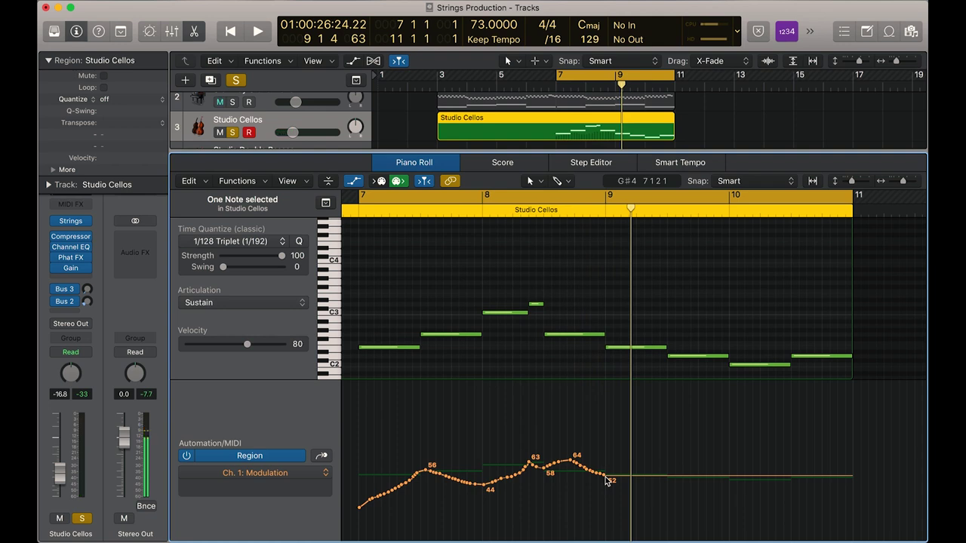
Clear the curve and draw a stronger modulation swell peaking at about 124 in bar 7 and 119 in bar 8, and audition it
key("Delete")
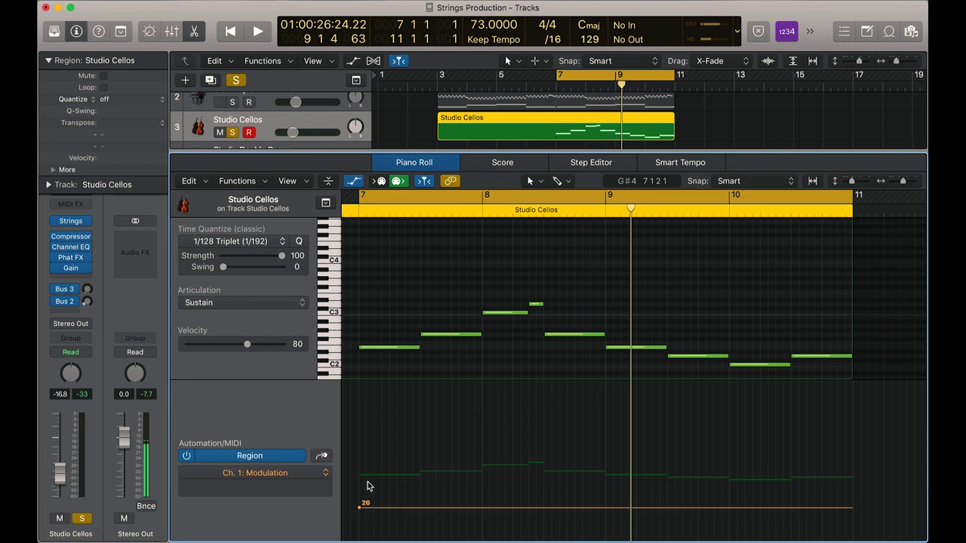
mouse_move(362, 506)
left_mouse_down()
mouse_move(418, 386)
mouse_move(430, 405)
mouse_move(488, 409)
mouse_move(519, 392)
mouse_move(555, 405)
left_mouse_up()
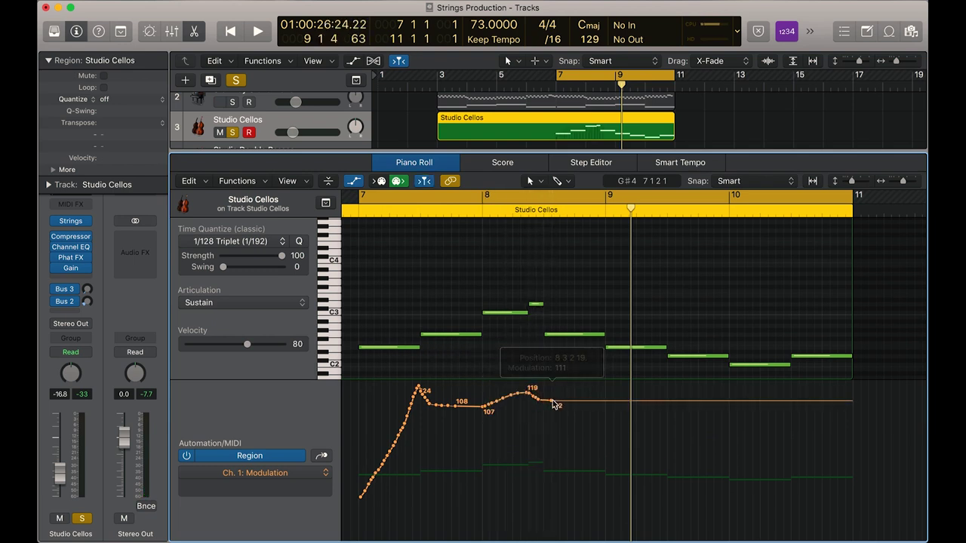
key("space")
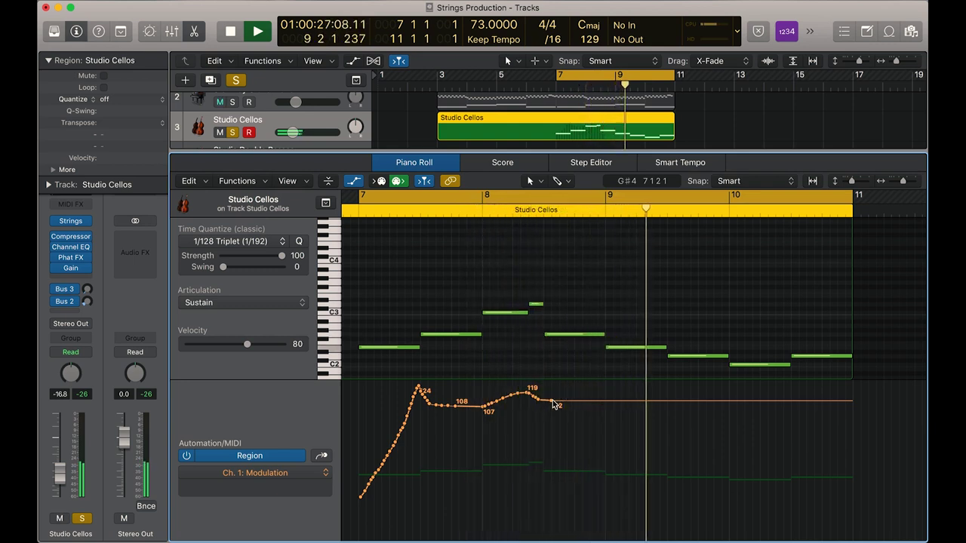
key("space")
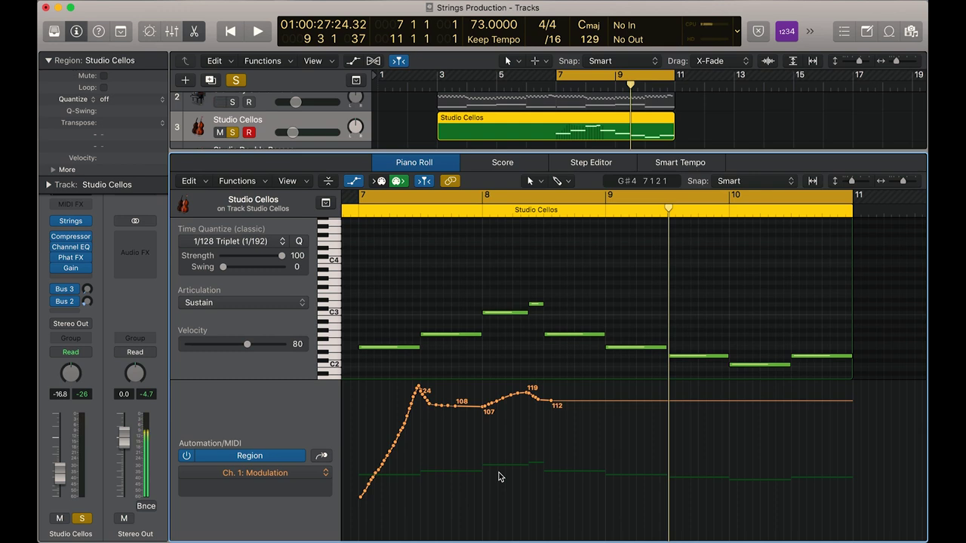
Undo the strong swell, and raise the flat modulation line to about 109 during playback
key("super+z")
key("space")
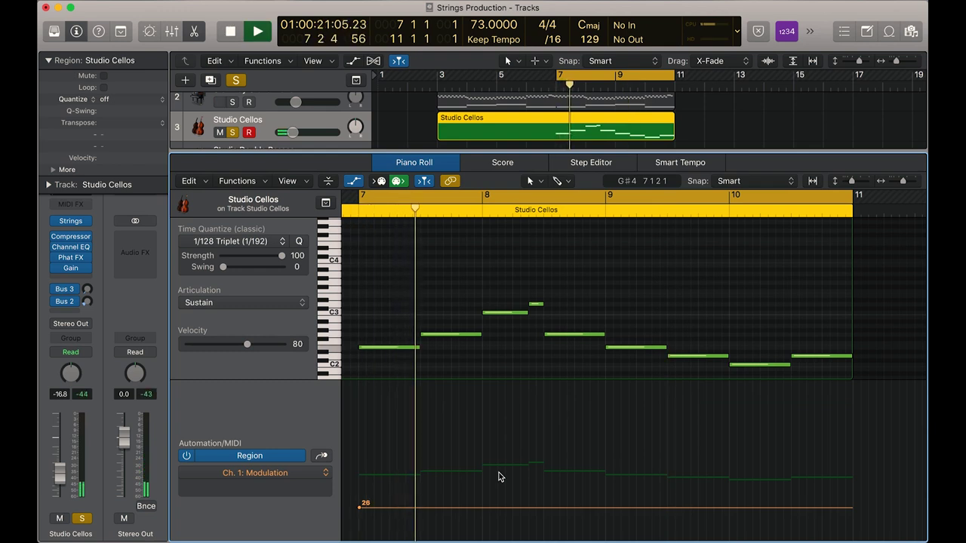
left_click_drag(361, 507, 361, 402)
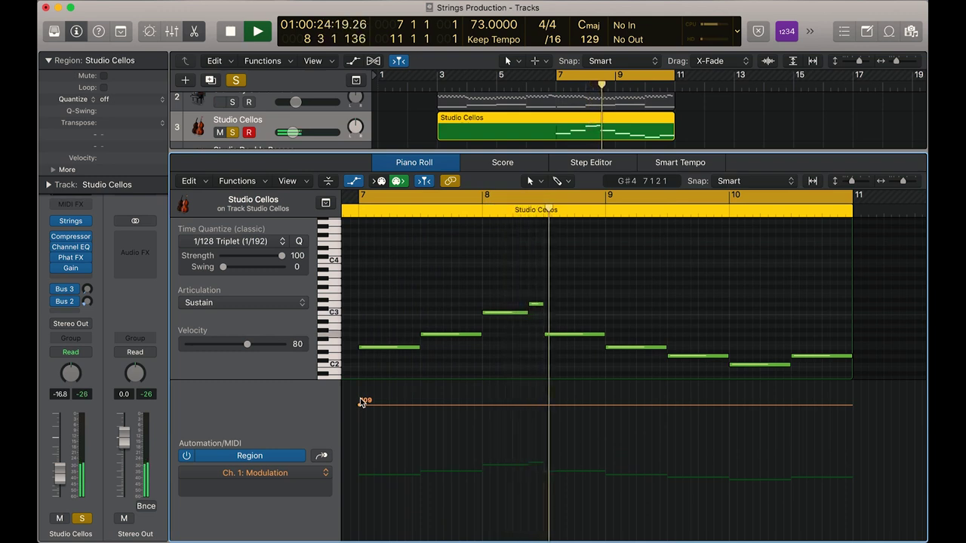
key("space")
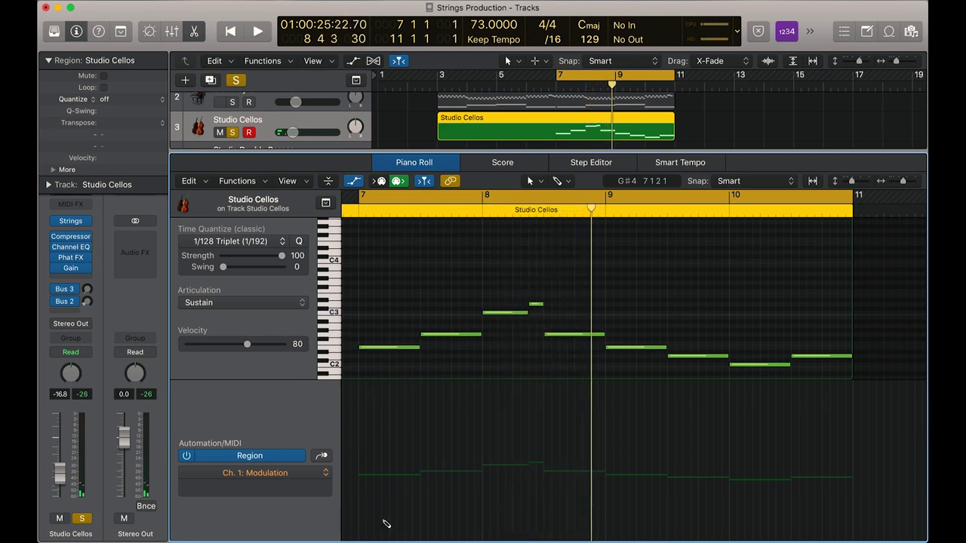
Draw a modulation curve from about 37 through 88 and 77 to 98 by mid bar 8, and play it back
mouse_move(358, 494)
left_mouse_down()
mouse_move(418, 432)
mouse_move(483, 444)
mouse_move(547, 420)
left_mouse_up()
key("space")
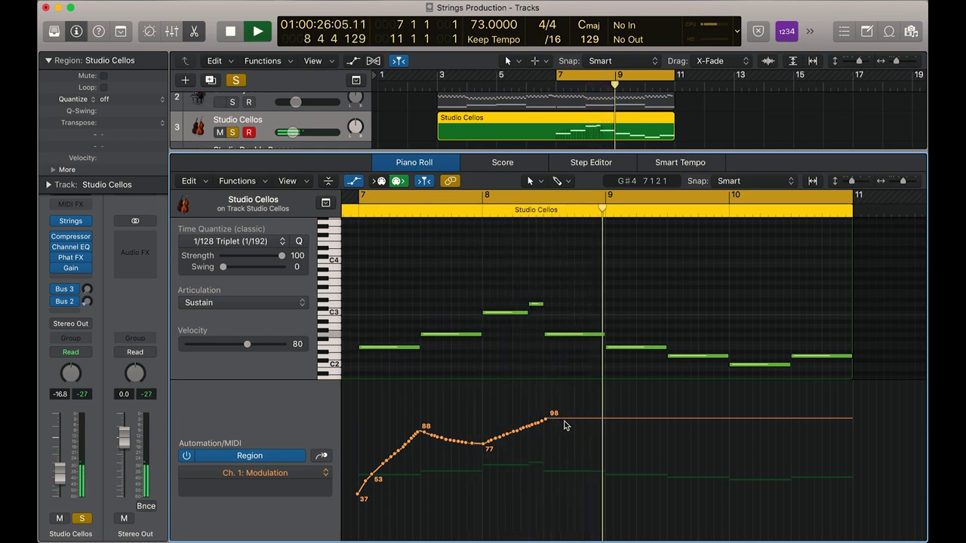
key("space")
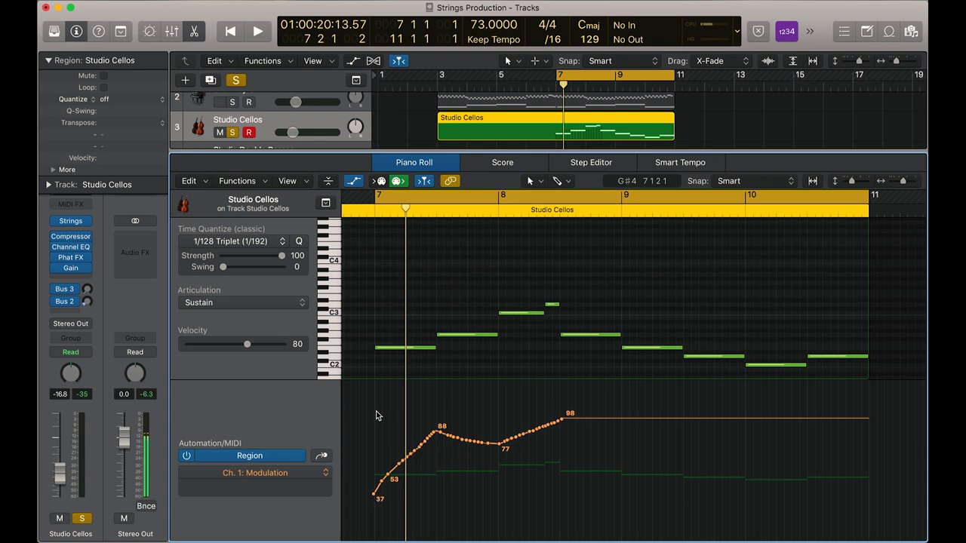
Replace the drawn curve with single modulation points of about 94, 81 and 103 at the note changes, and undo them
key("super+a")
key("Delete")
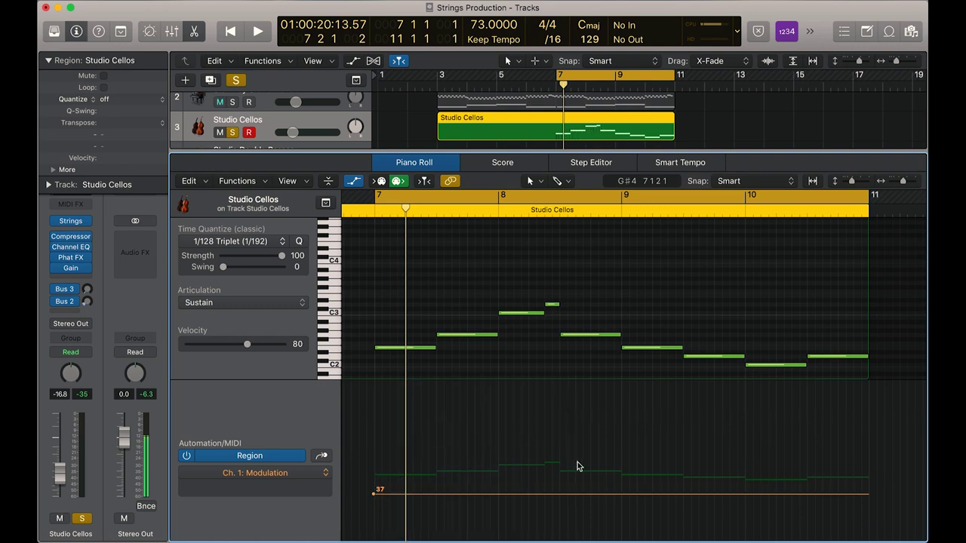
left_click(440, 425)
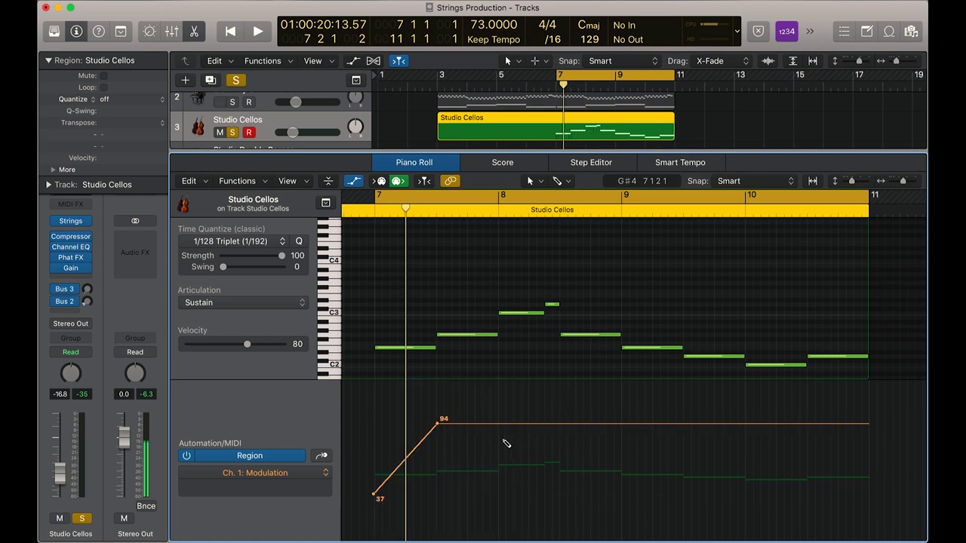
left_click(502, 439)
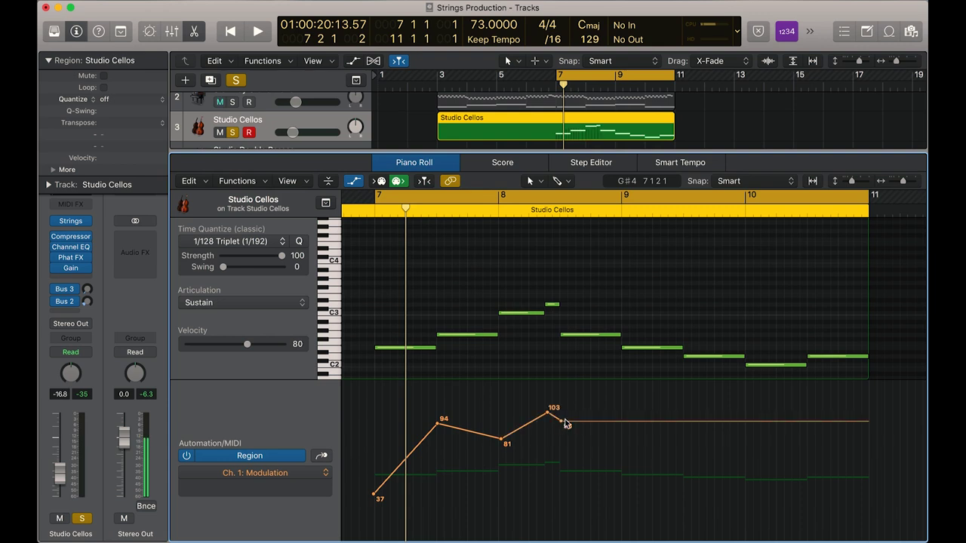
mouse_move(568, 425)
left_mouse_down()
mouse_move(626, 390)
mouse_move(624, 400)
mouse_move(666, 431)
mouse_move(679, 415)
mouse_move(692, 430)
mouse_move(712, 414)
mouse_move(702, 440)
mouse_move(639, 475)
mouse_move(679, 458)
mouse_move(718, 414)
mouse_move(787, 430)
left_mouse_up()
key("super+z")
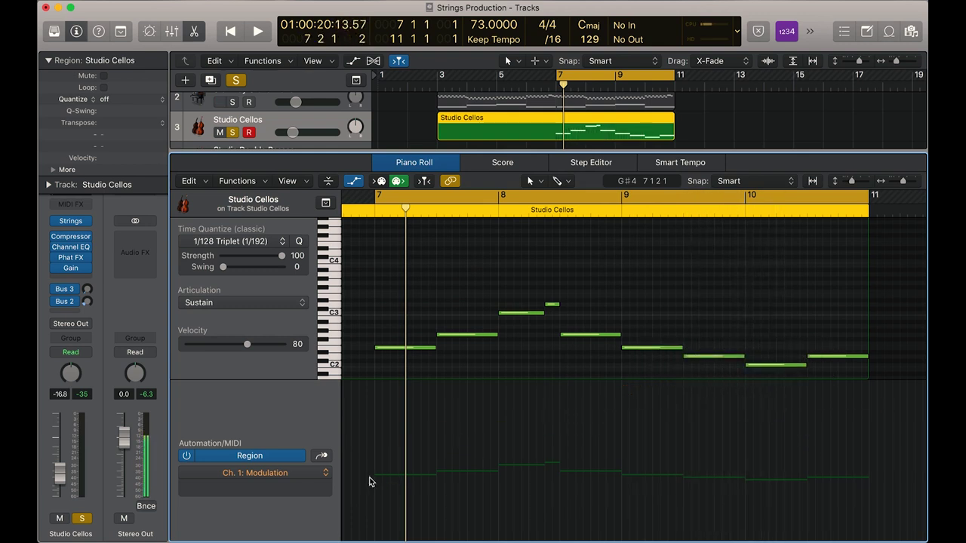
Draw cello modulation across bars 7 to 10 from about 66, peaking near 119, 116, 113 and 118, with redrawn dips near 87 in bars 9 and 10
mouse_move(380, 452)
left_mouse_down()
mouse_move(436, 394)
mouse_move(506, 415)
mouse_move(554, 394)
mouse_move(624, 401)
mouse_move(567, 415)
mouse_move(633, 404)
mouse_move(713, 409)
mouse_move(738, 394)
mouse_move(751, 407)
mouse_move(862, 431)
mouse_move(867, 442)
left_mouse_up()
key("space")
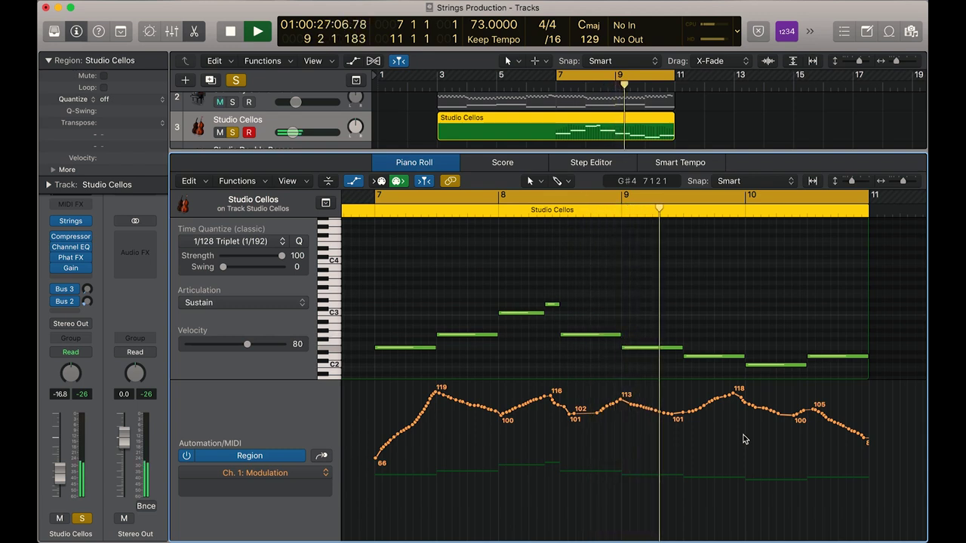
left_click(666, 419)
left_click_drag(666, 419, 812, 437)
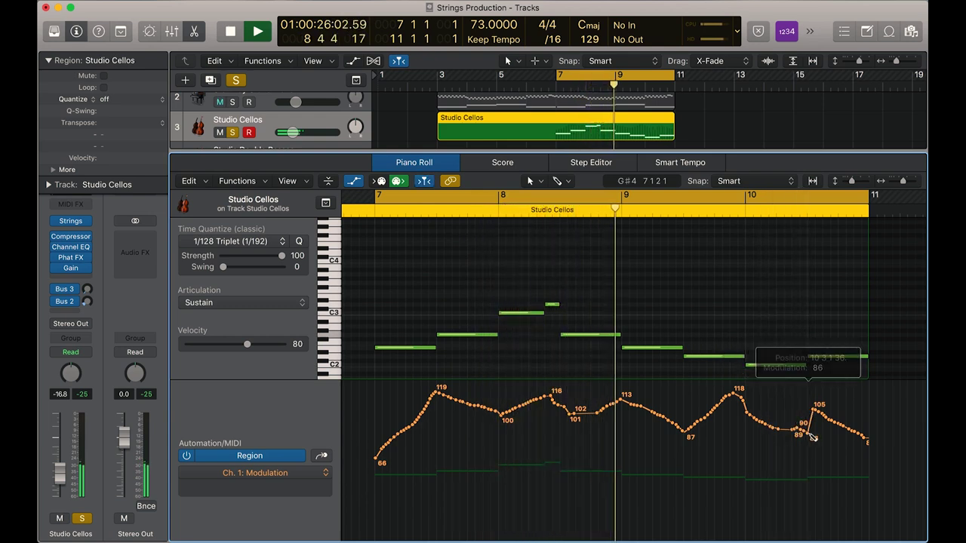
left_click(813, 437)
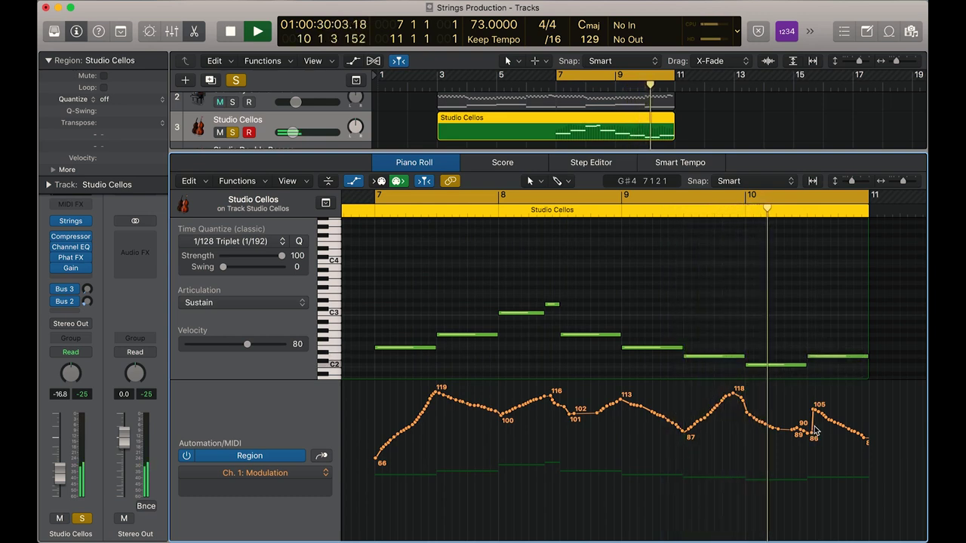
mouse_move(825, 431)
left_mouse_down()
mouse_move(872, 460)
mouse_move(809, 429)
left_mouse_up()
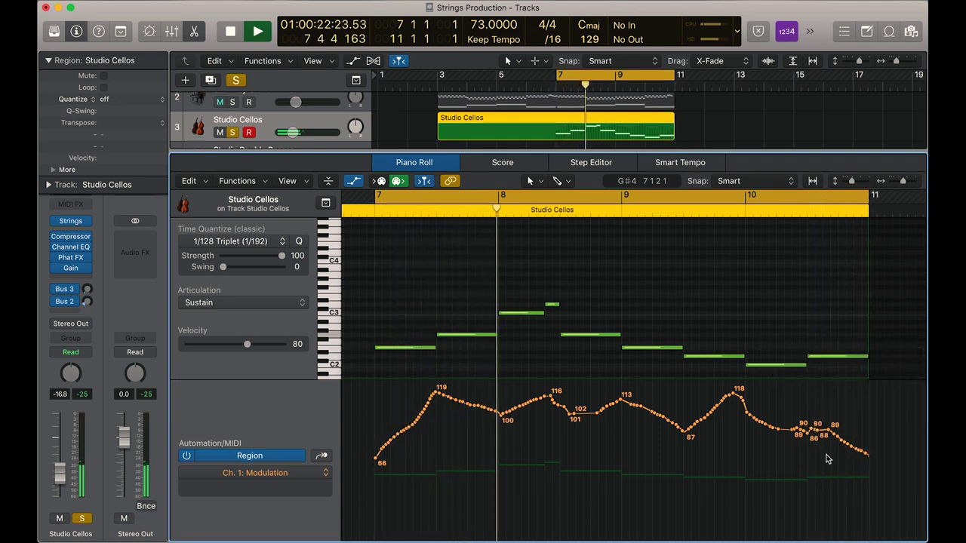
Lower the Studio Cellos volume to -19.5 dB while listening, and stop playback
left_click_drag(74, 477, 65, 484)
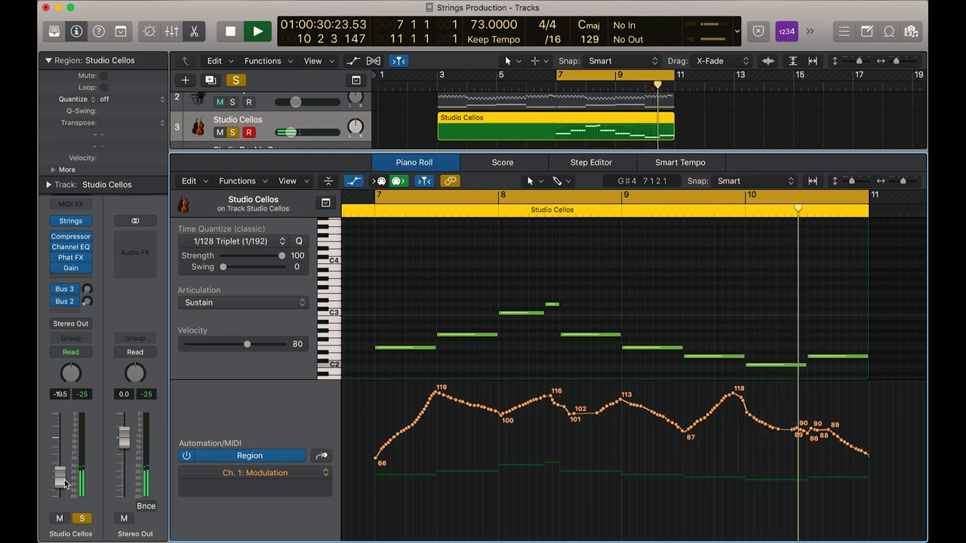
key("space")
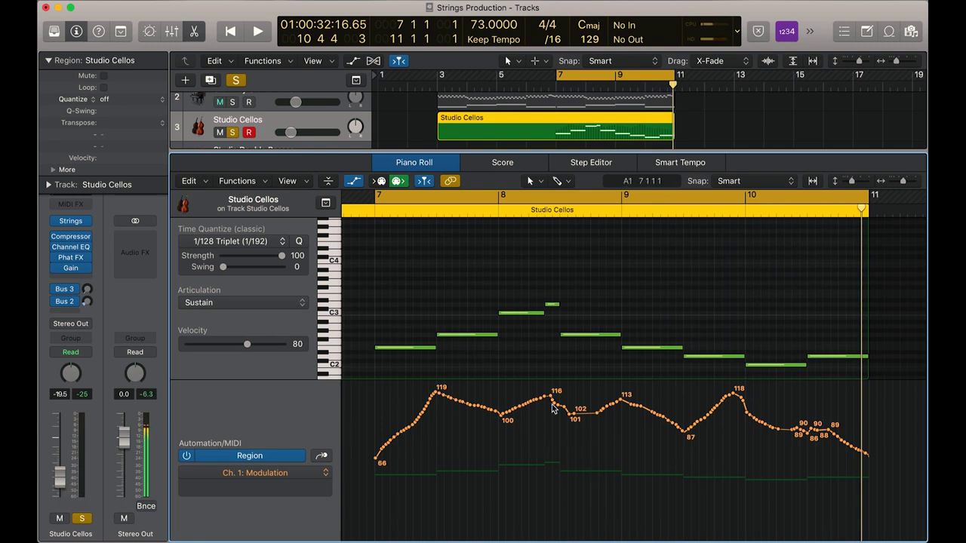
Load the Orchestra Hall preset in the ChromaVerb on the cellos' Bus 3 reverb, and close the plug-in
left_click(68, 288)
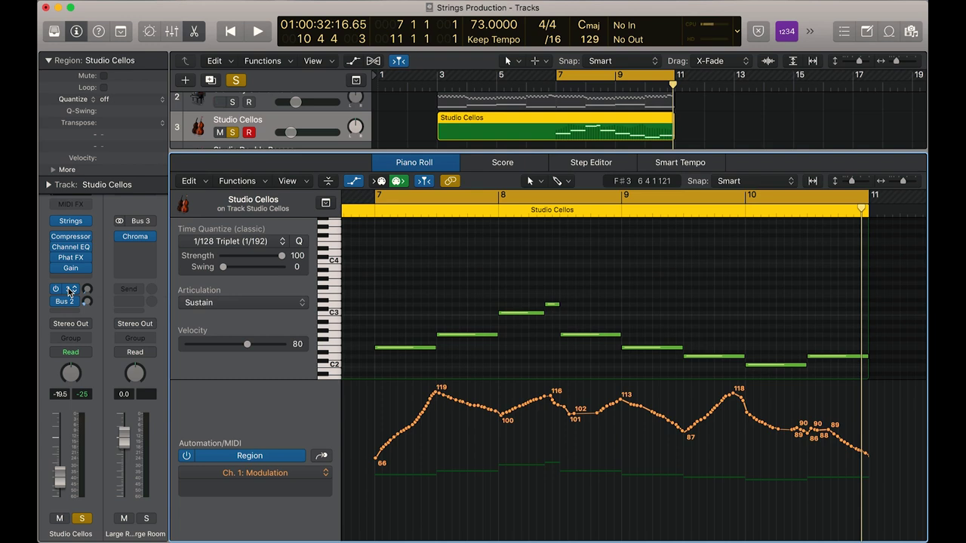
scroll(425, 261, "down", 2)
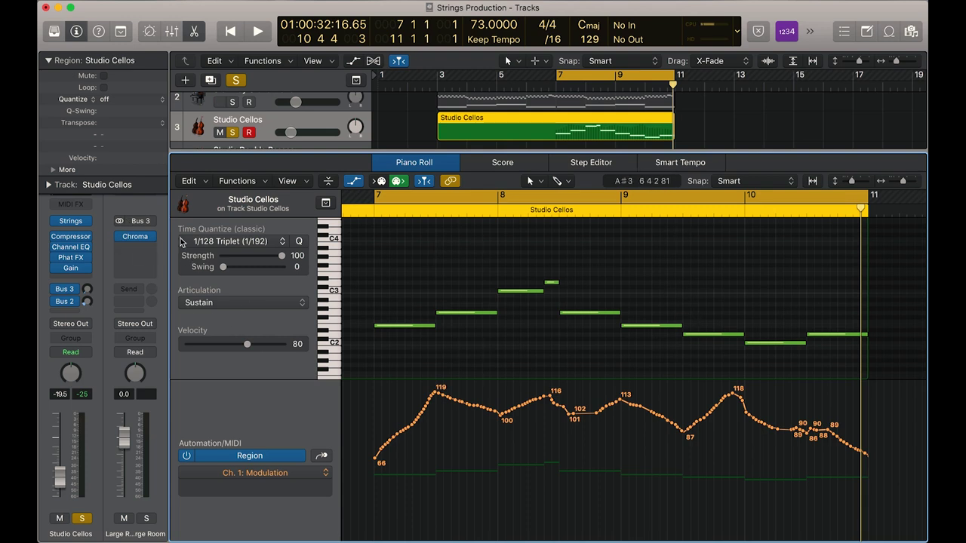
left_click(133, 242)
left_click(136, 39)
mouse_move(156, 310)
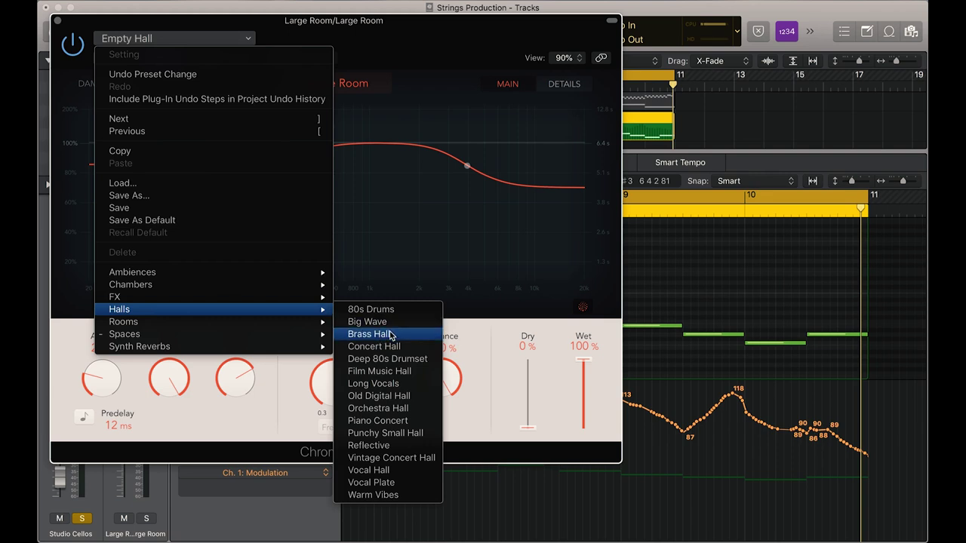
left_click(400, 410)
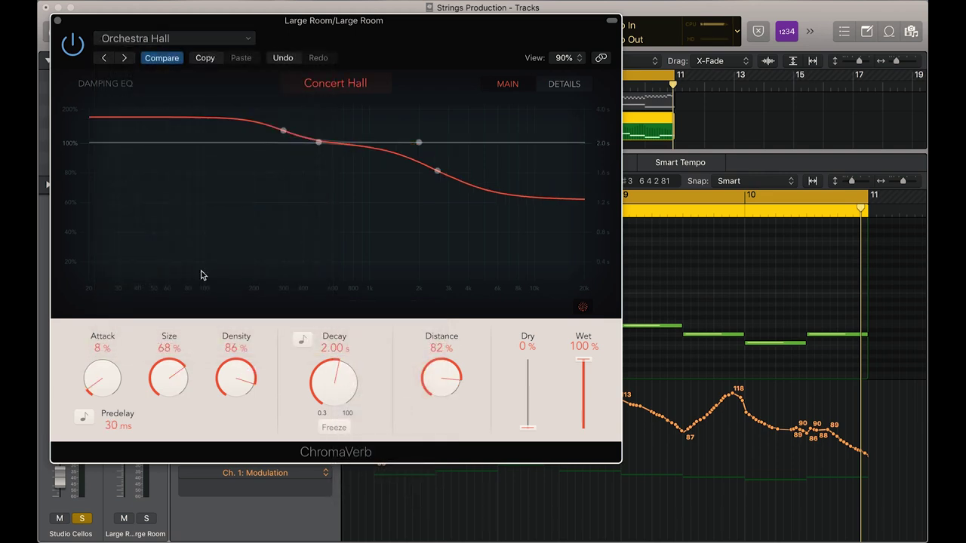
left_click(57, 21)
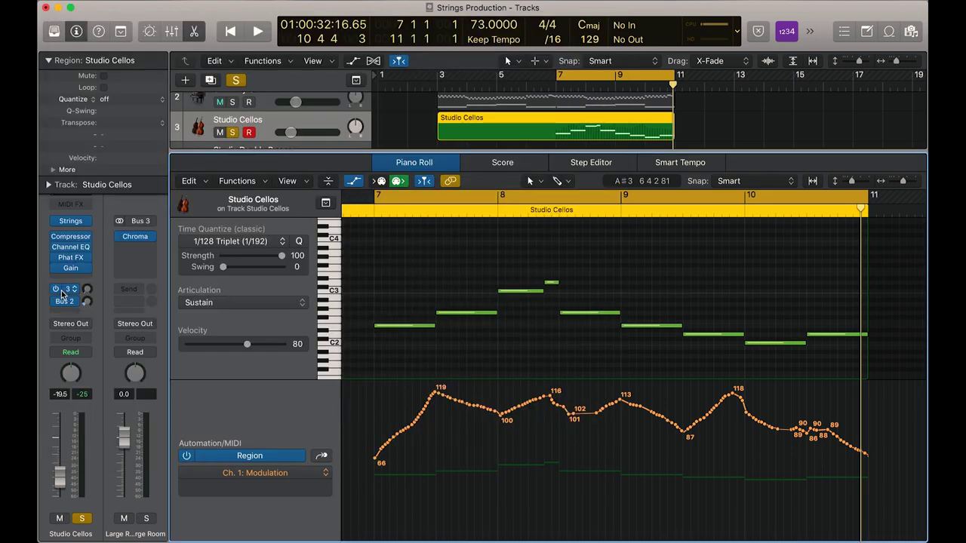
During playback, raise the cellos' Bus 3 send to about -2.5 dB and lower the Studio Cellos volume to -29.5 dB
key("space")
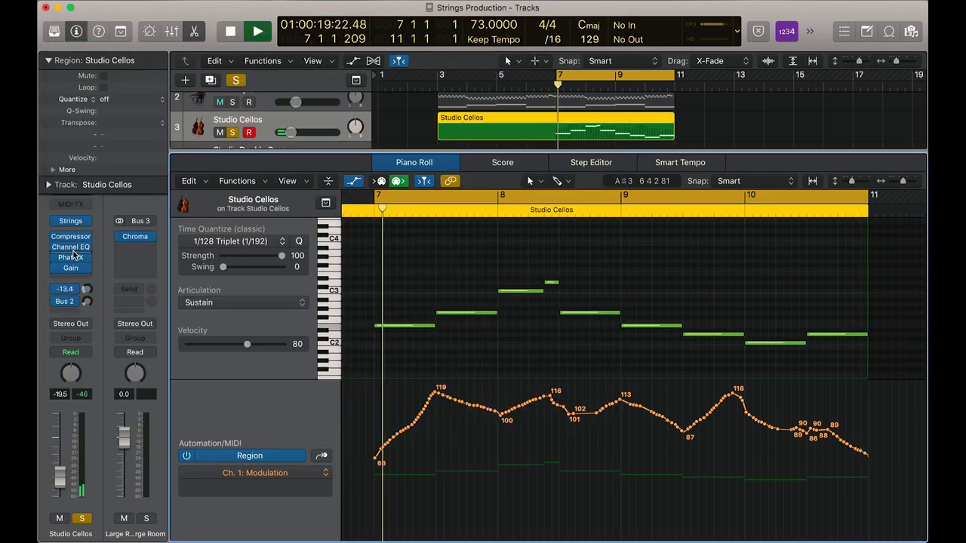
left_click_drag(87, 289, 87, 266)
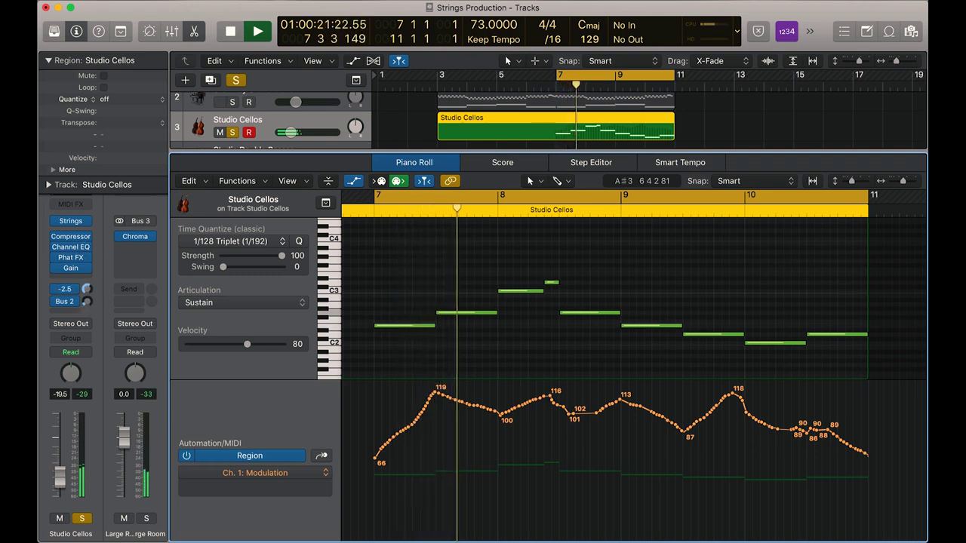
left_click_drag(68, 480, 68, 495)
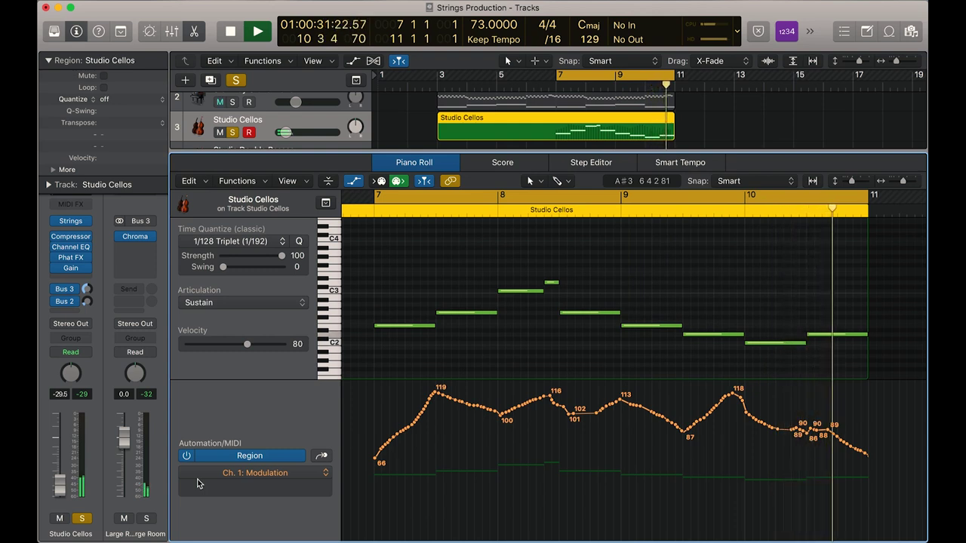
key("space")
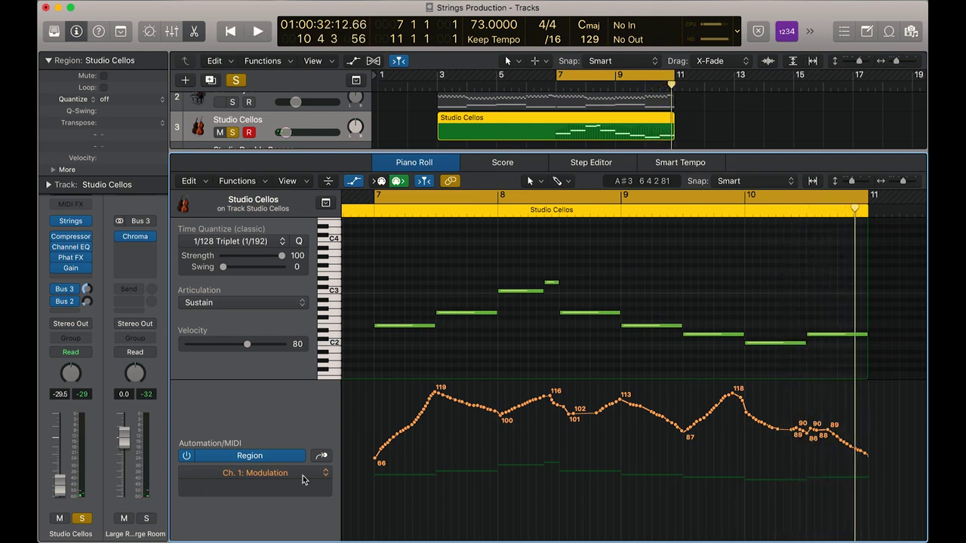
Vary the cello note velocities in bars 7 to 10, raising the first note of bar 8 and lowering several neighbouring notes
left_click(305, 474)
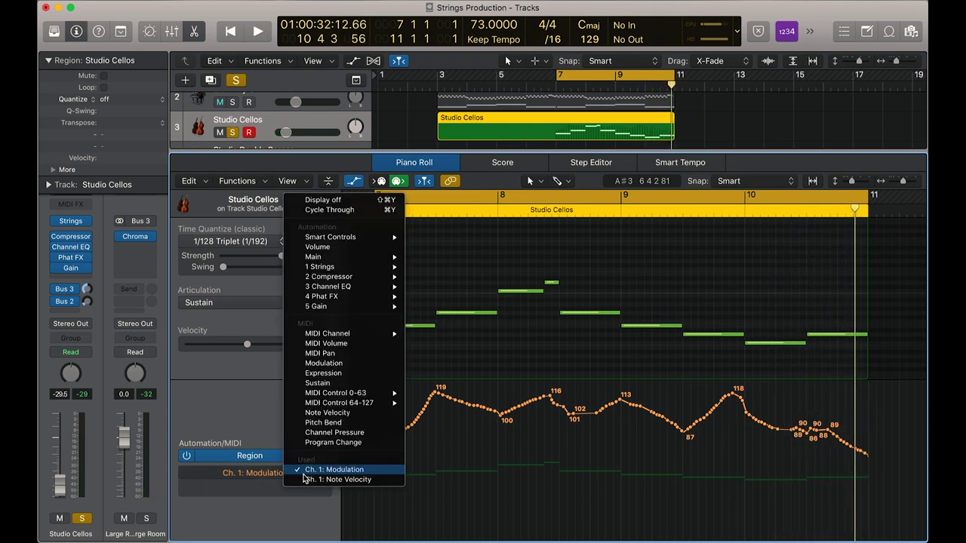
left_click(327, 414)
left_click_drag(436, 441, 436, 461)
left_click_drag(545, 445, 559, 460)
left_click_drag(498, 441, 498, 431)
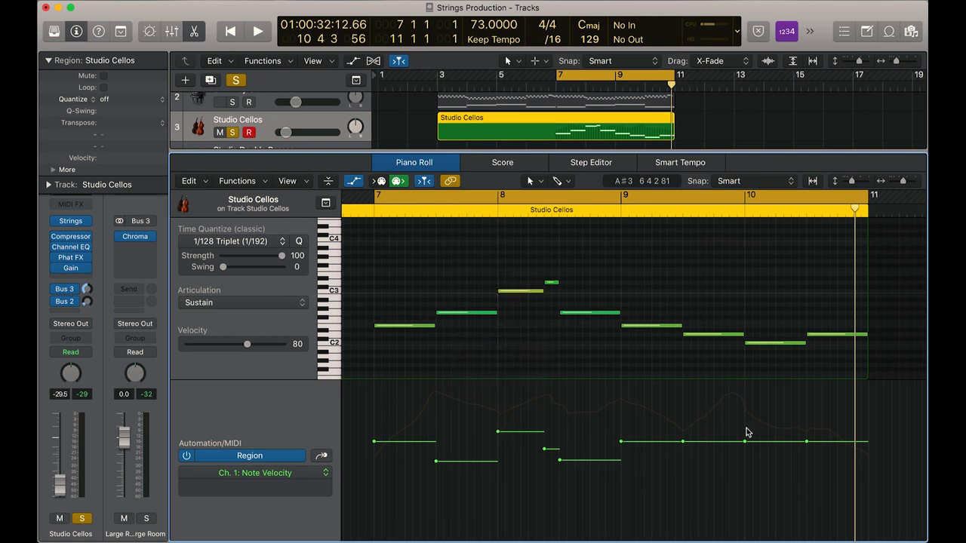
left_click_drag(683, 442, 683, 452)
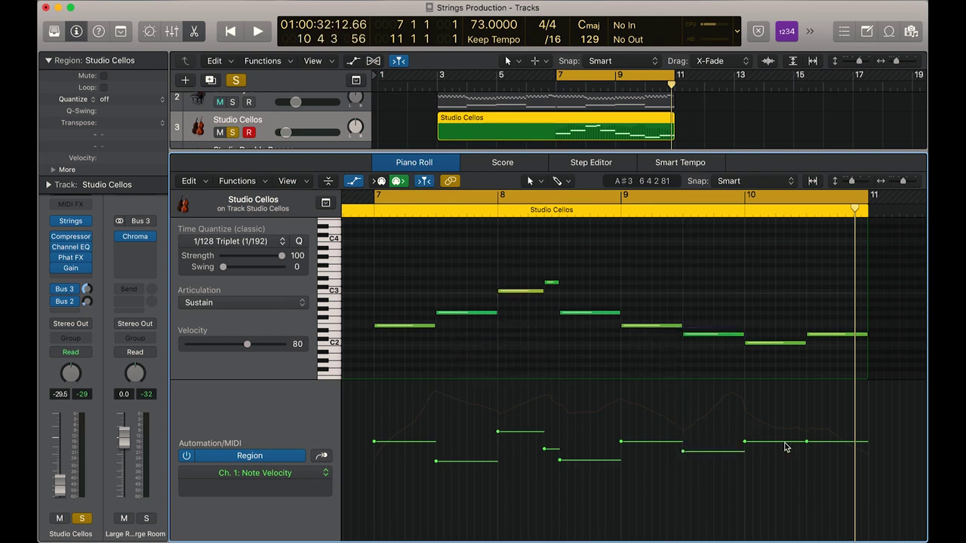
left_click_drag(805, 442, 807, 460)
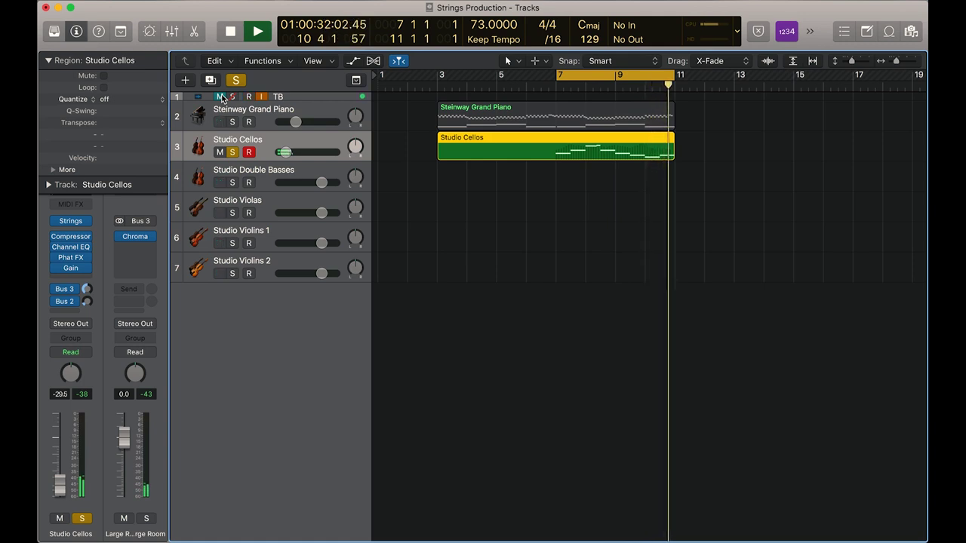
Solo the Steinway Grand Piano alongside the cellos and play back bars 7 to 10 to hear them together
key("space")
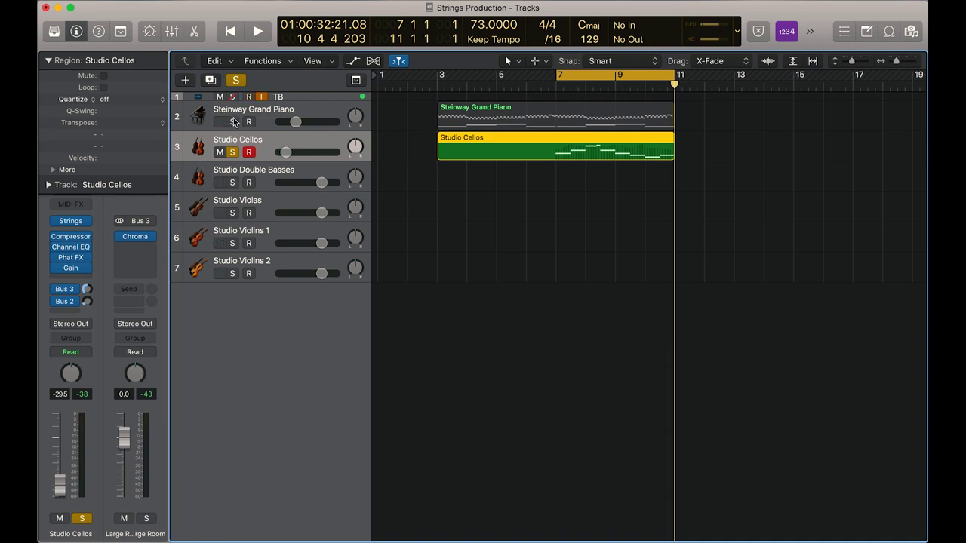
left_click(232, 121)
key("space")
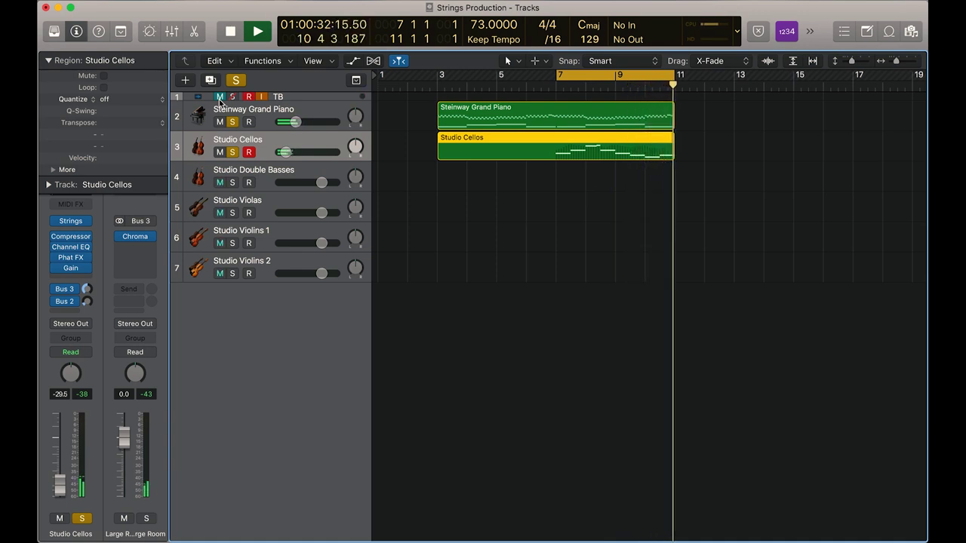
key("space")
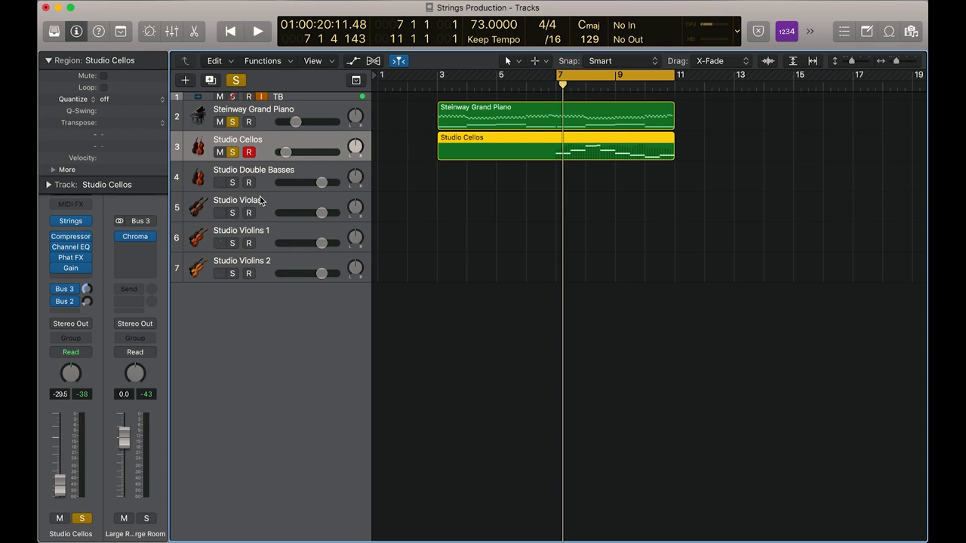
Move the Studio Violas track above Studio Double Basses and solo it
left_click_drag(260, 200, 239, 186)
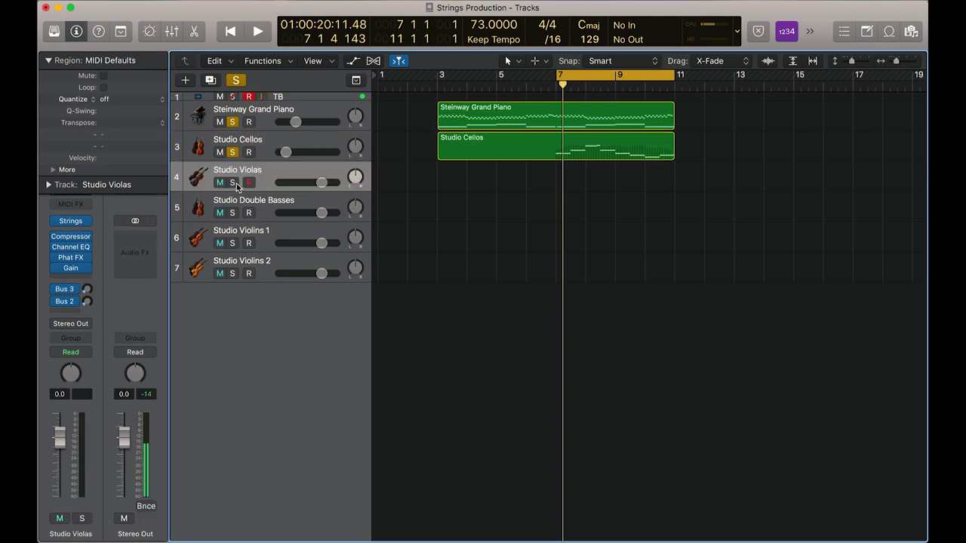
left_click(233, 186)
Open the empty Studio Violas region starting at bar 6 for note editing, and check its Studio Strings settings during playback
key("space")
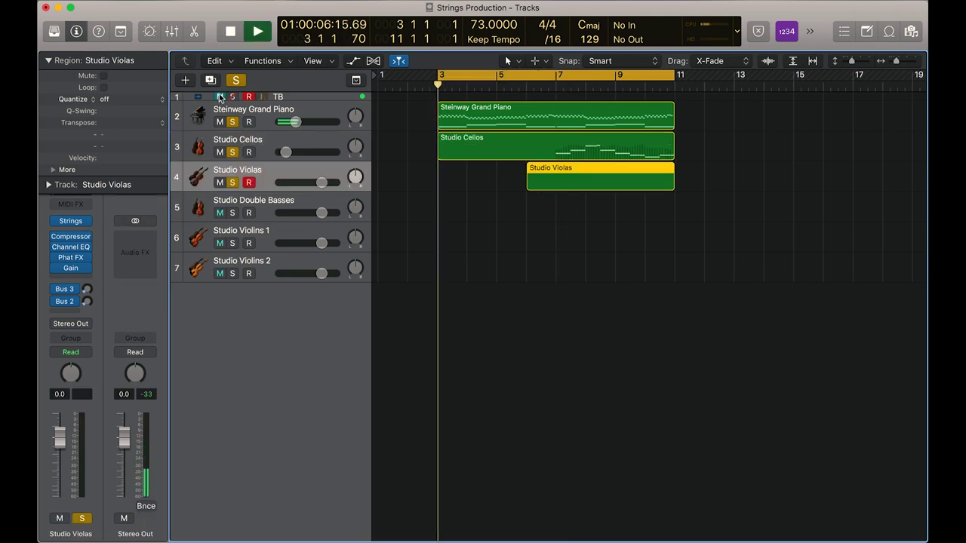
double_click(553, 182)
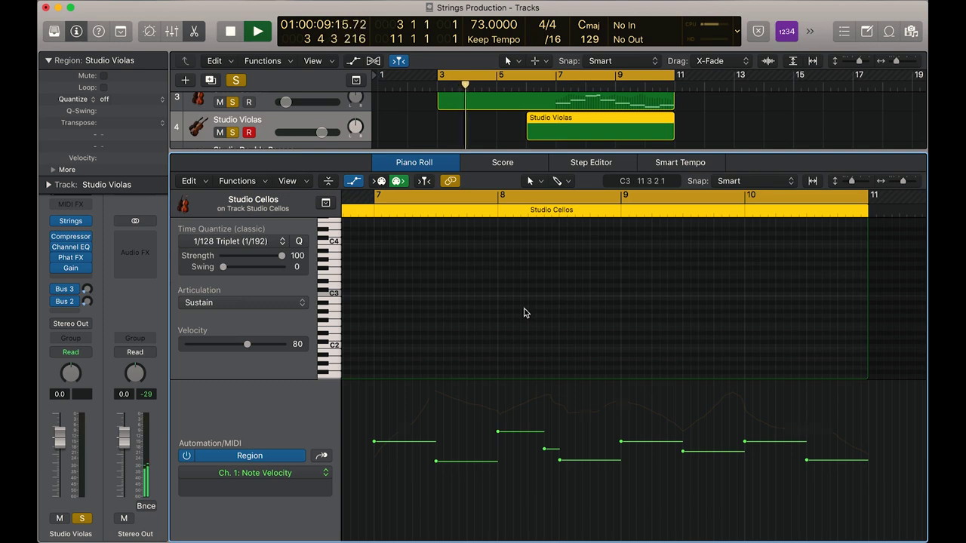
left_click(72, 222)
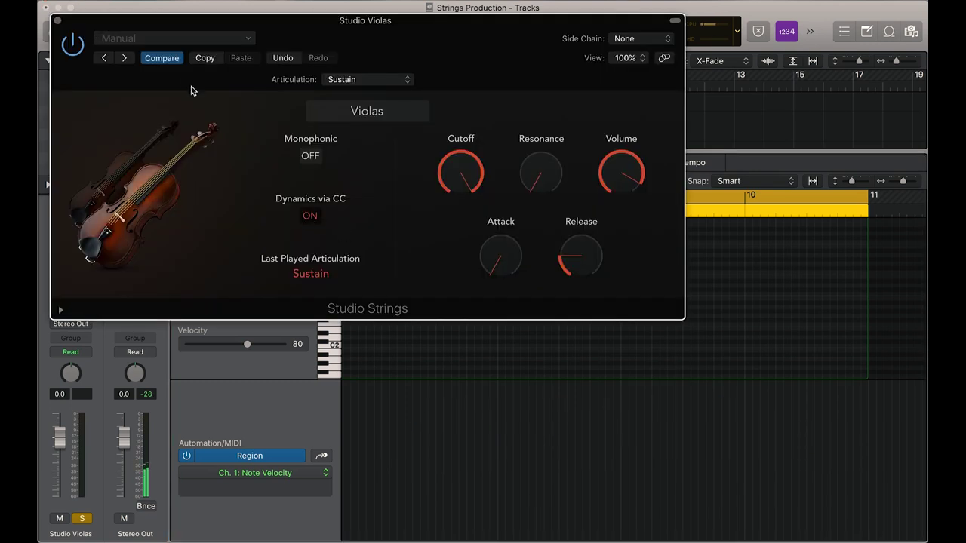
left_click(58, 21)
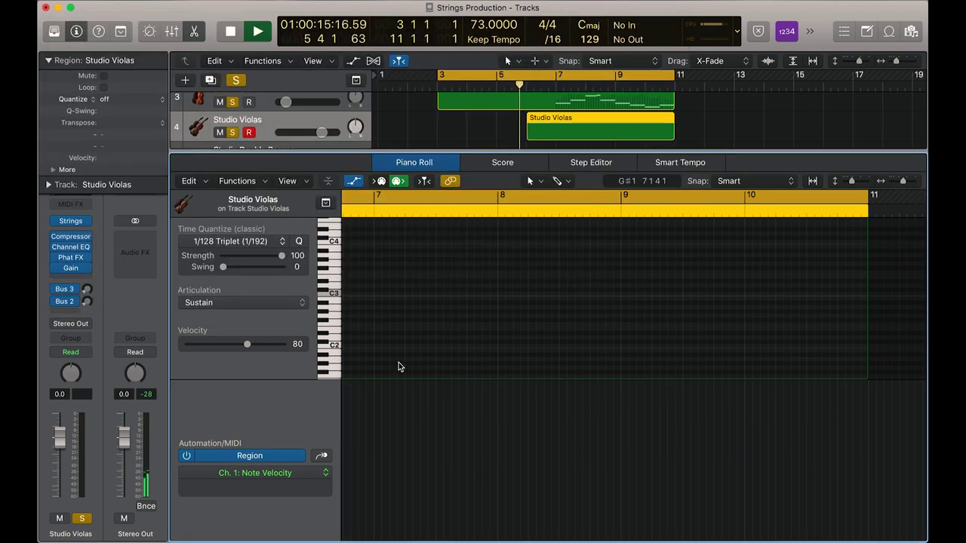
Enter the opening viola notes from bar 6 beat 3 between auditions, with the violas' volume lowered to -11.8 dB
key("space")
left_click(592, 298, "super")
left_click_drag(605, 301, 707, 255)
key("space")
key("space")
key("space")
key("space")
key("space")
key("space")
key("space")
key("space")
Continue the viola melody through bars 7 and 8, adjusting notes while looping from bar 6 beat 3
left_click_drag(541, 197, 585, 197)
key("space")
left_click_drag(546, 260, 613, 264)
key("space")
key("space")
left_click(512, 242, "super")
key("space")
left_click(596, 255, "super")
key("space")
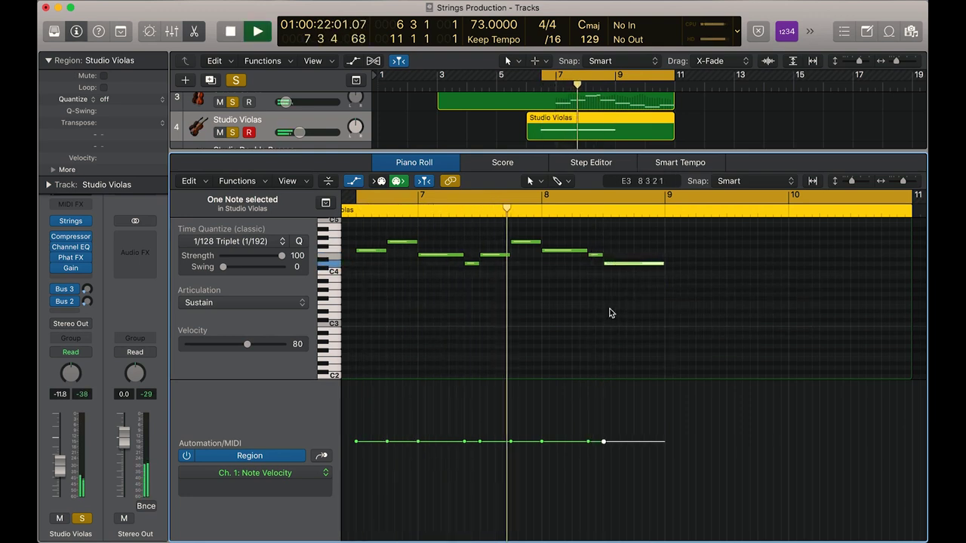
Enter four viola notes across bar 9, starting on C4, and one sustained note filling bar 10
key("space")
left_click(575, 272, "super")
scroll(679, 272, "left", 3)
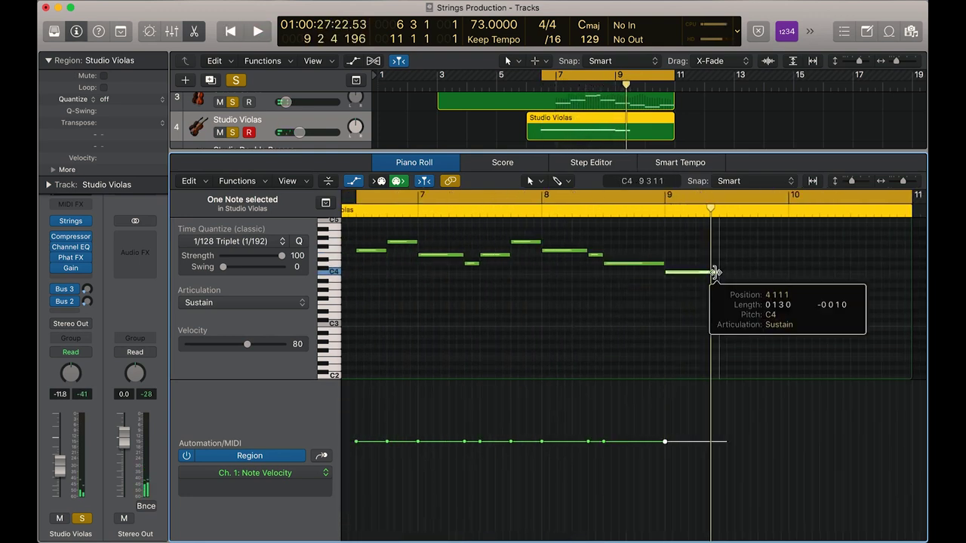
left_click(729, 272, "super")
left_click(760, 255, "super")
left_click_drag(792, 261, 879, 275)
key("space")
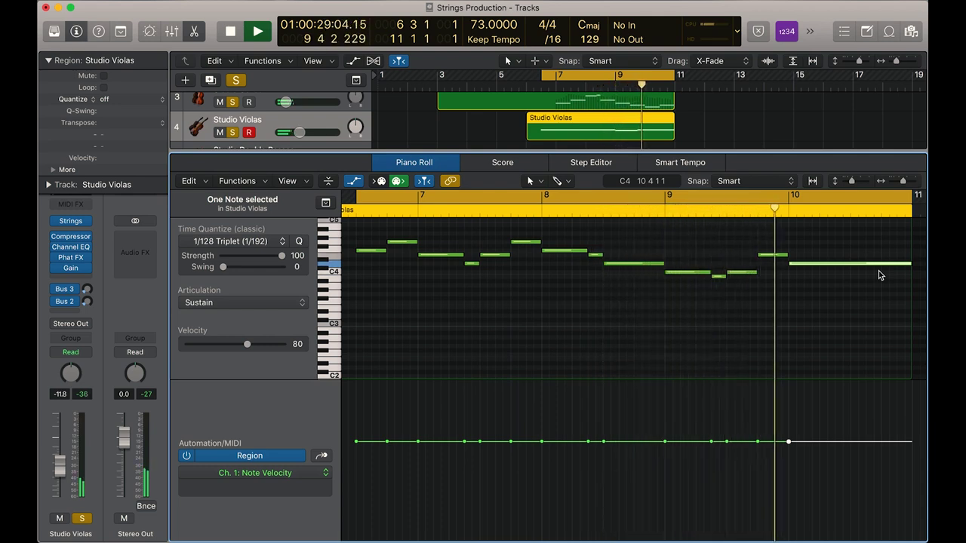
Shorten the sustained viola note in bar 10 to two beats and add a higher note from beat 3
key("space")
left_click_drag(911, 263, 849, 263)
left_click(834, 242, "super")
key("space")
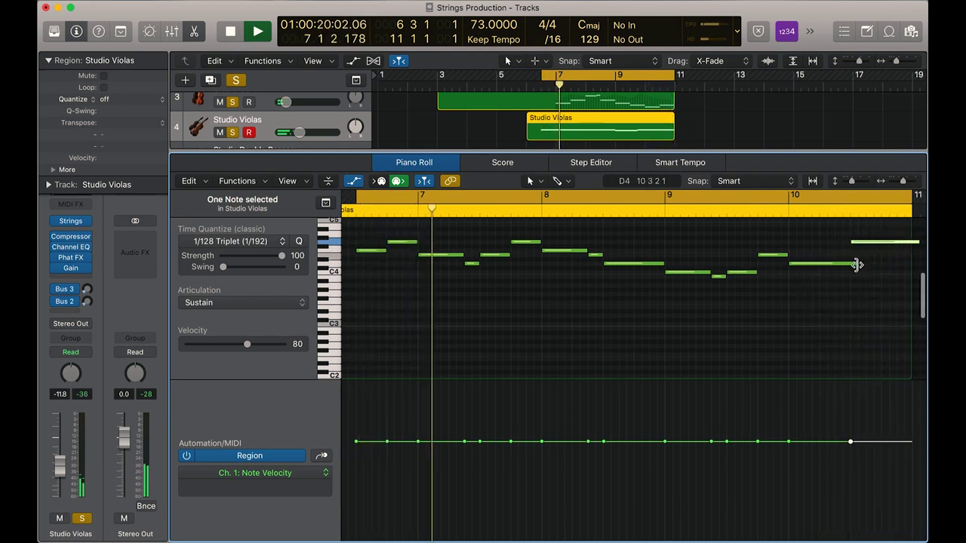
left_click_drag(854, 264, 849, 264)
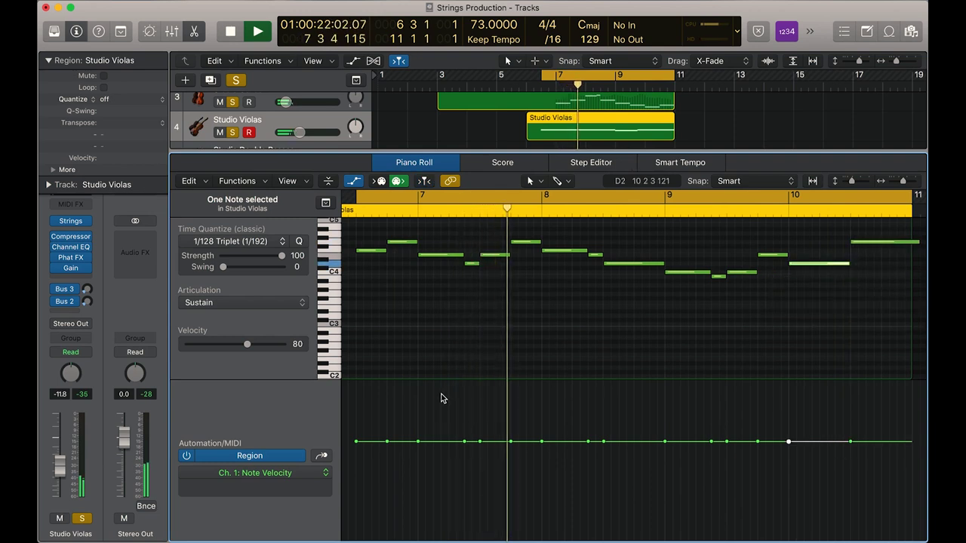
key("space")
Vary the viola note velocities downward across bars 6 to 10, setting the final note to 46
scroll(492, 345, "up", 2)
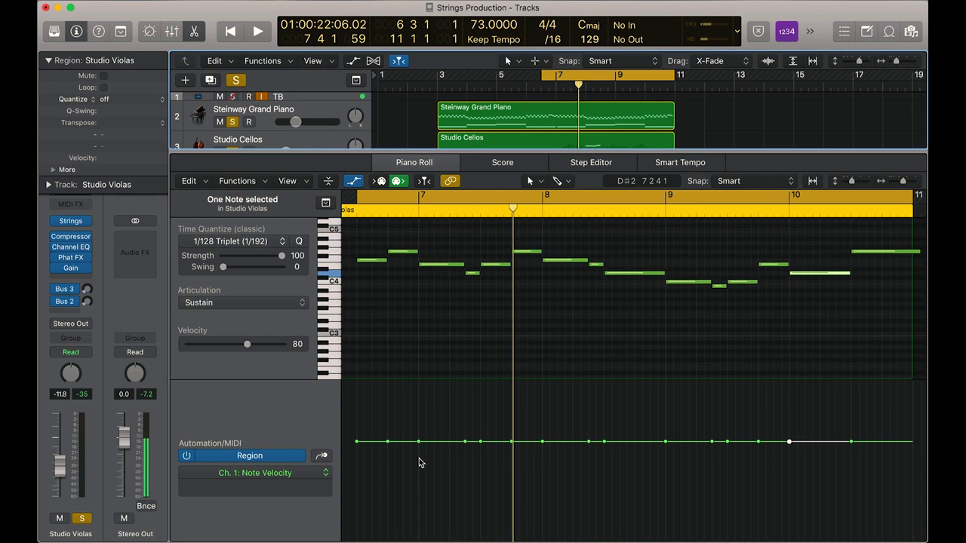
mouse_move(388, 441)
left_mouse_down()
mouse_move(388, 471)
mouse_move(387, 456)
left_mouse_up()
left_click_drag(463, 444, 563, 443)
mouse_move(717, 444)
left_mouse_down()
mouse_move(790, 444)
mouse_move(851, 472)
mouse_move(851, 485)
left_mouse_up()
key("space")
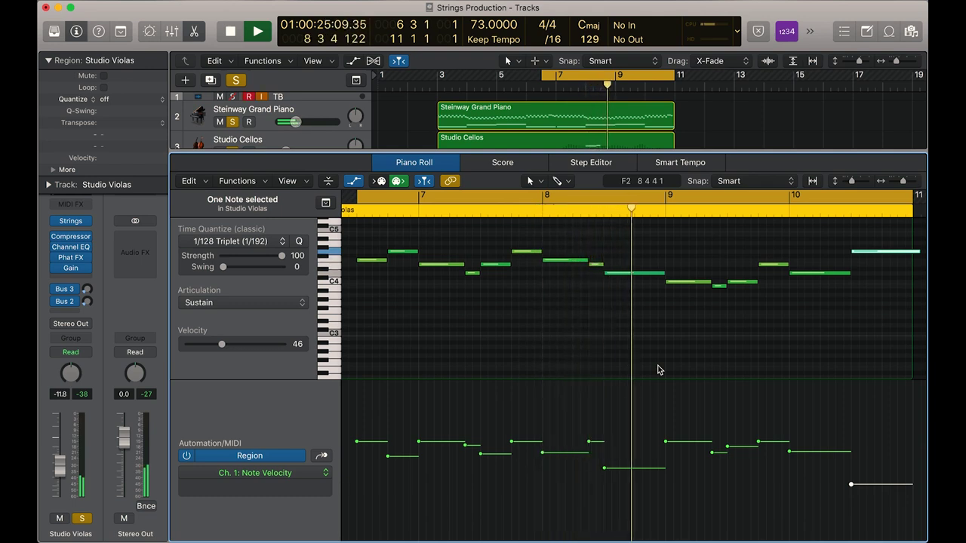
Further reduce viola velocities on bar 7 beat 3, bar 10 beat 1 and the two opening notes, setting bar 6 beat 4 to 33
left_click_drag(481, 453, 481, 474)
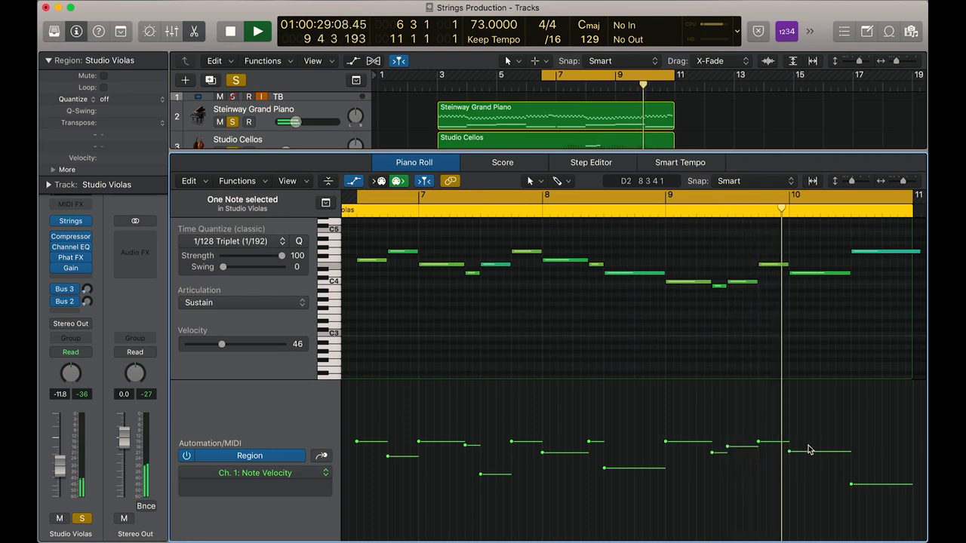
left_click_drag(789, 451, 790, 467)
left_click_drag(388, 456, 388, 478)
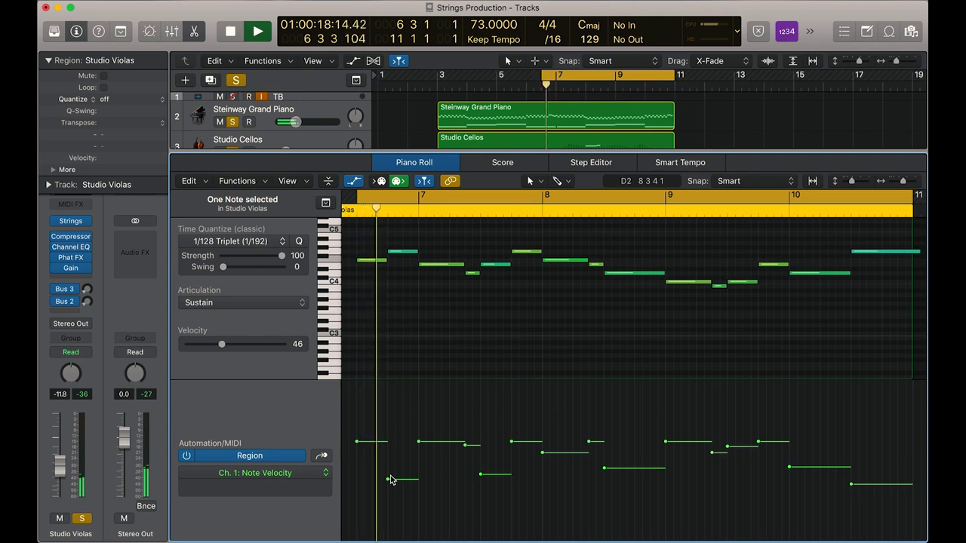
key("space")
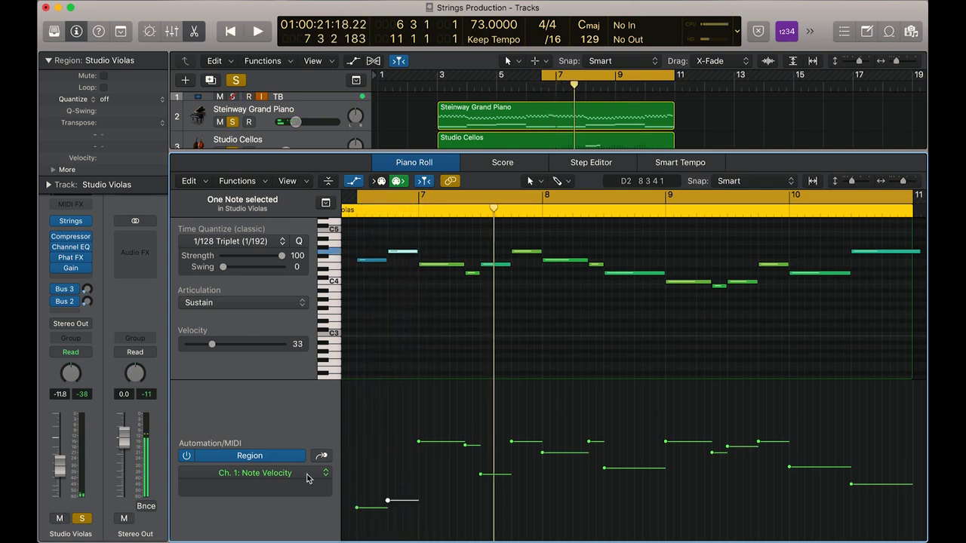
Draw a viola expression curve across bars 6 to 10 with peaks near 83, 86, 90, 93 and 99 and dips near 76, 64 and 74
left_click(307, 474)
left_click(249, 340)
mouse_move(355, 492)
left_mouse_down()
mouse_move(471, 438)
mouse_move(545, 431)
mouse_move(725, 448)
mouse_move(784, 437)
mouse_move(916, 489)
left_mouse_up()
key("space")
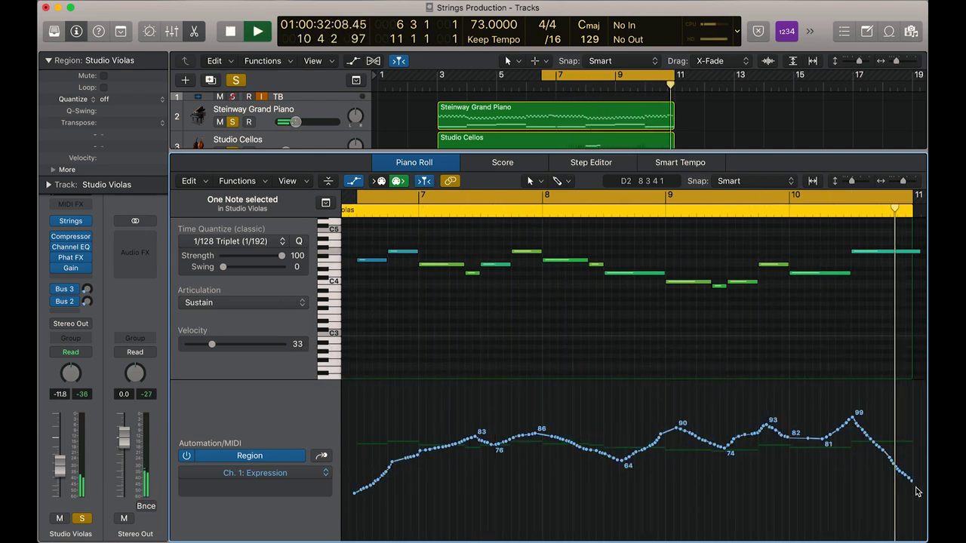
key("space")
Replace ChromaVerb on the violas' Bus 3 reverb with ValhallaVintageVerb, and lower the Studio Violas volume to -20.5 dB
left_click(64, 289)
left_click(135, 237)
mouse_move(163, 485)
mouse_move(285, 510)
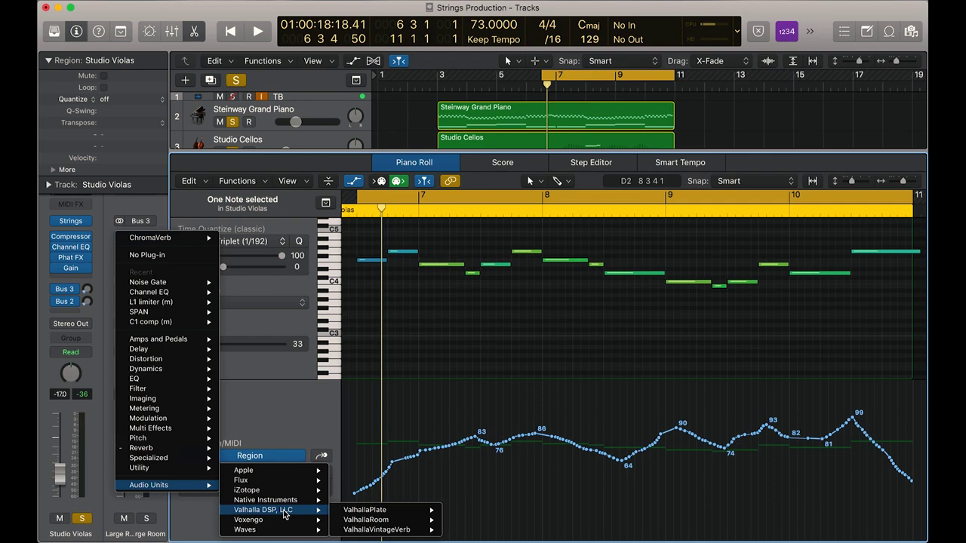
left_click(466, 531)
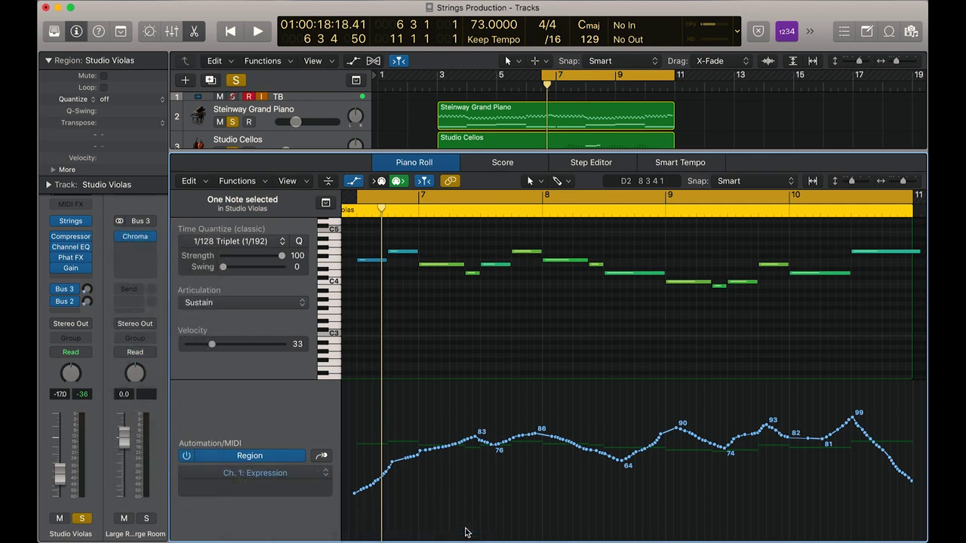
left_click(604, 284)
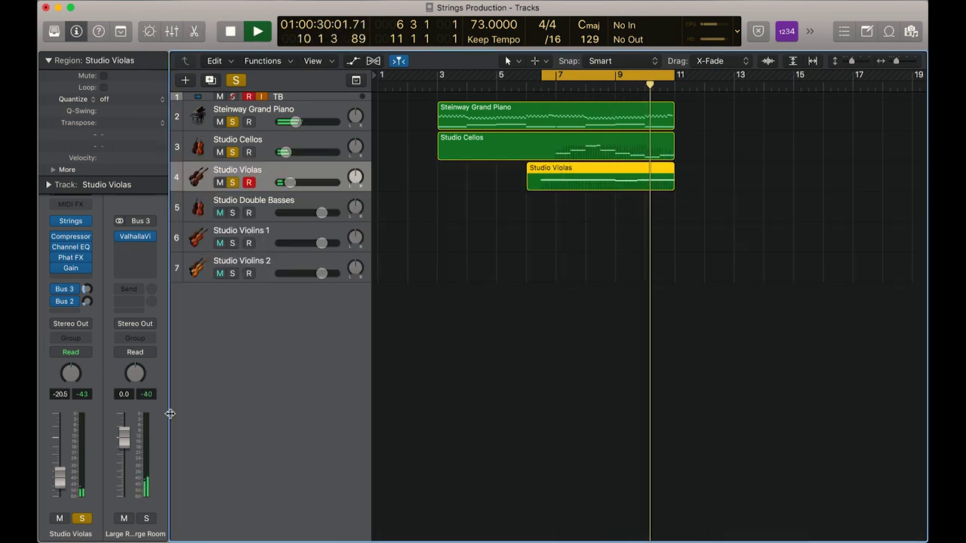
key("space")
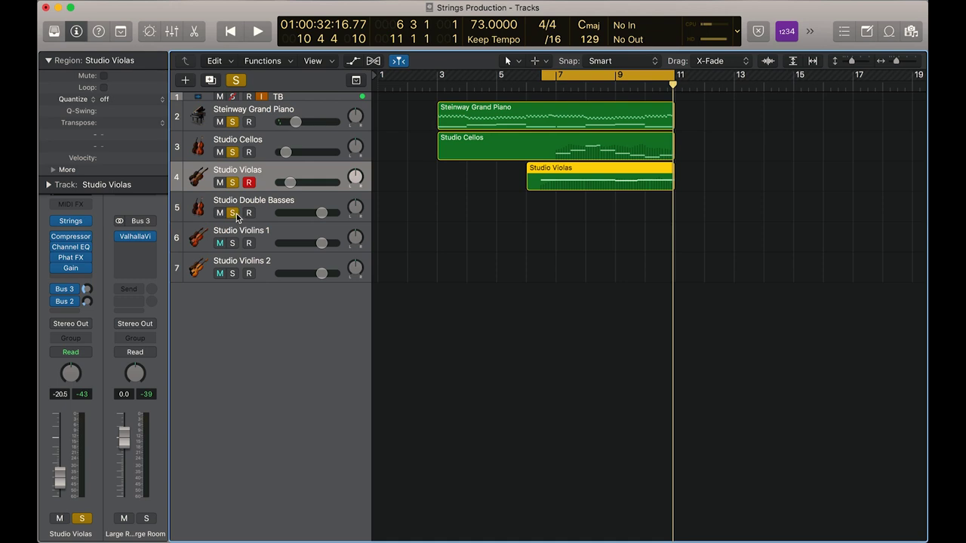
Copy the four sustained bass notes in bars 7 to 10 from the Steinway Grand Piano region
left_click(281, 208)
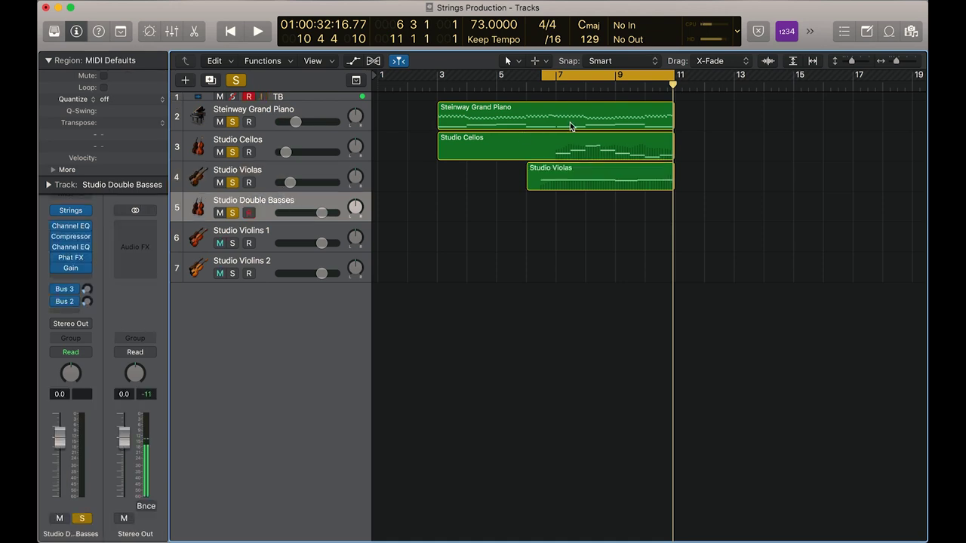
double_click(570, 122)
scroll(540, 305, "down", 5)
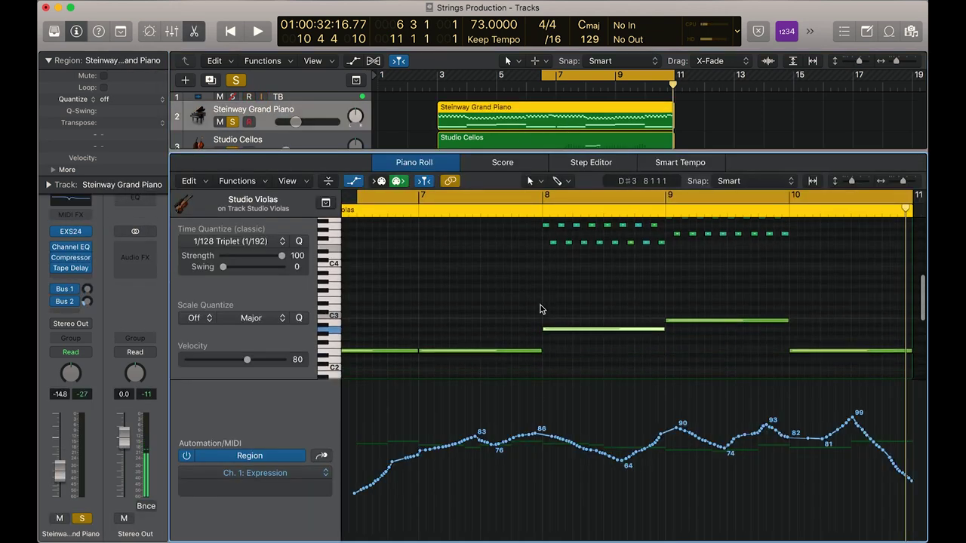
left_click(463, 286)
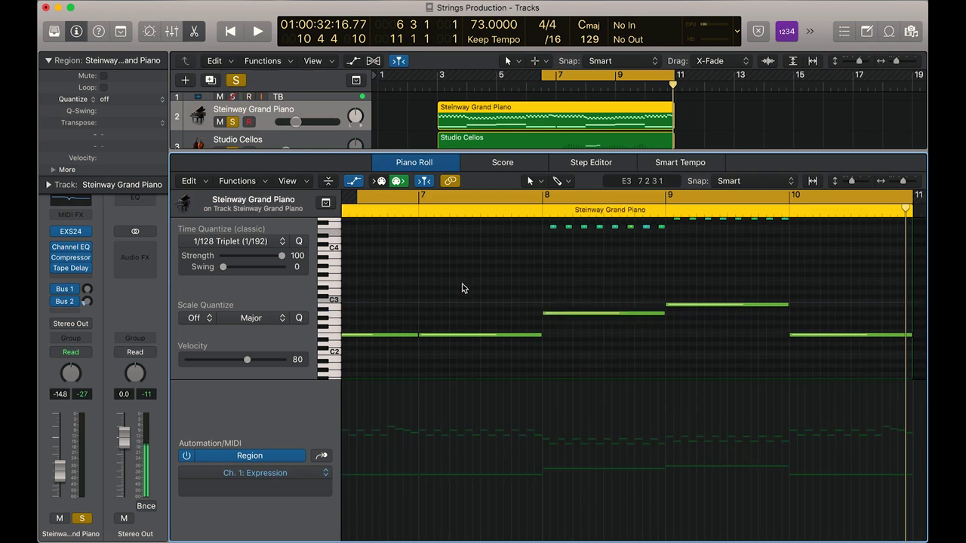
left_click_drag(463, 286, 847, 363)
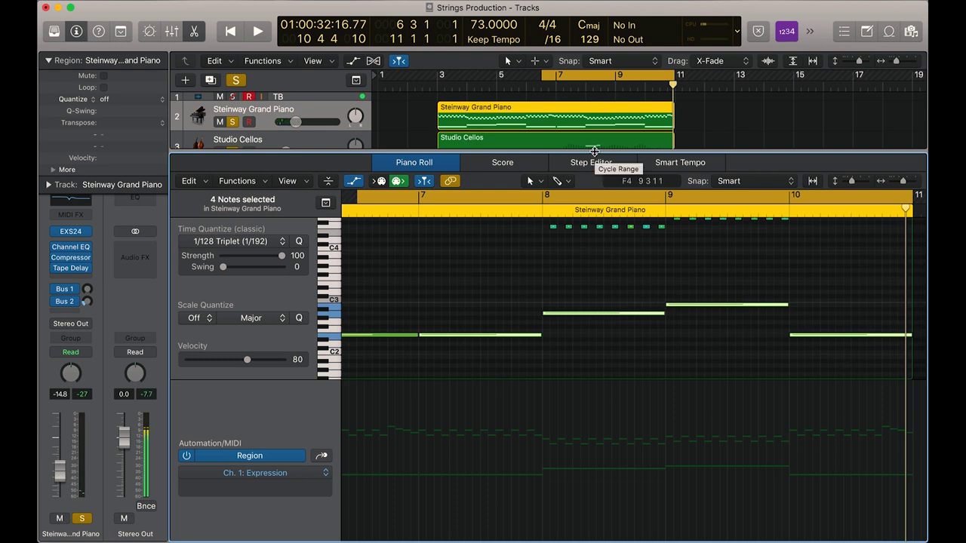
key("e")
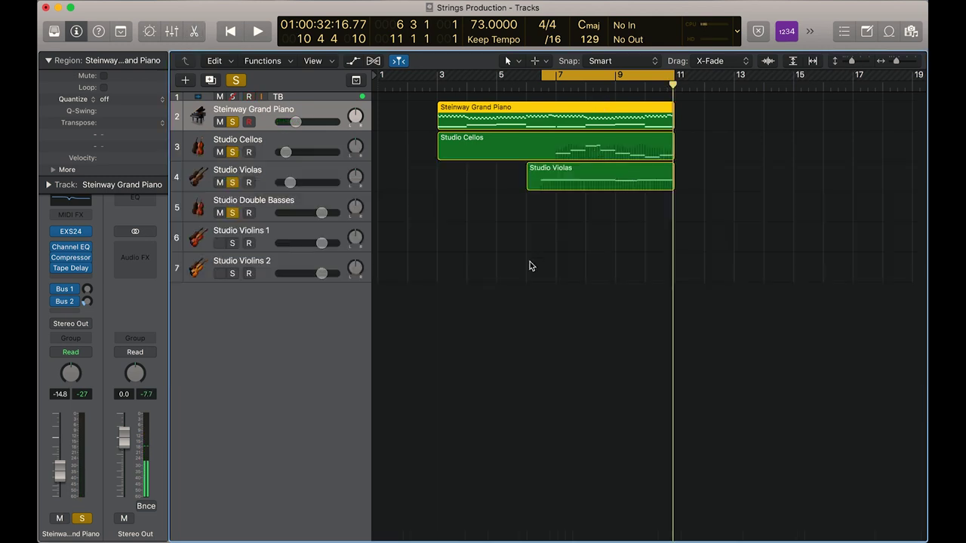
Create an empty MIDI region on the Studio Double Basses track and trim it to start at bar 7, four bars long
right_click(539, 203)
left_click(552, 213)
mouse_move(553, 214)
left_mouse_down()
mouse_move(673, 215)
mouse_move(556, 217)
left_mouse_up()
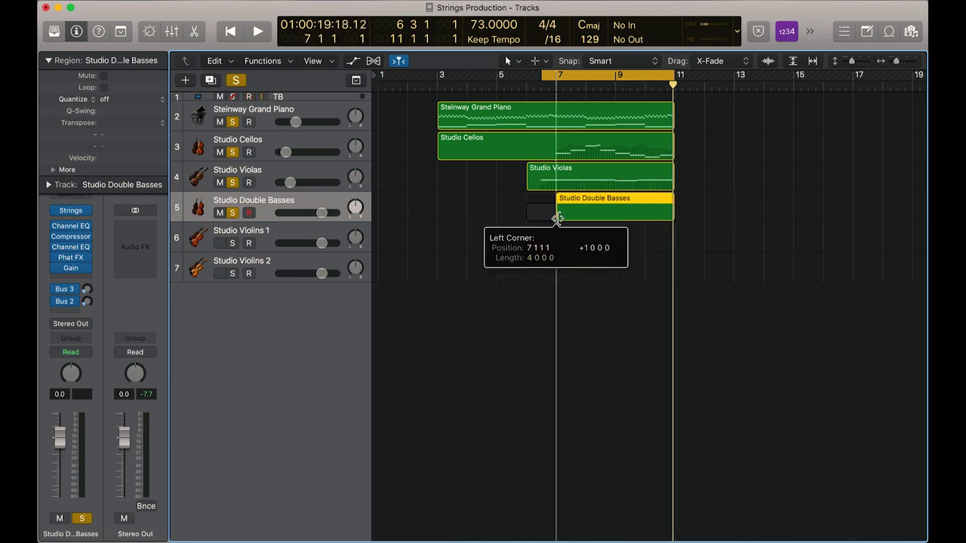
Paste the four piano bass notes into the Double Basses region at bar 7 and lower the track volume to -10.4 dB
key("e")
left_click(418, 210)
key("super+v")
key("space")
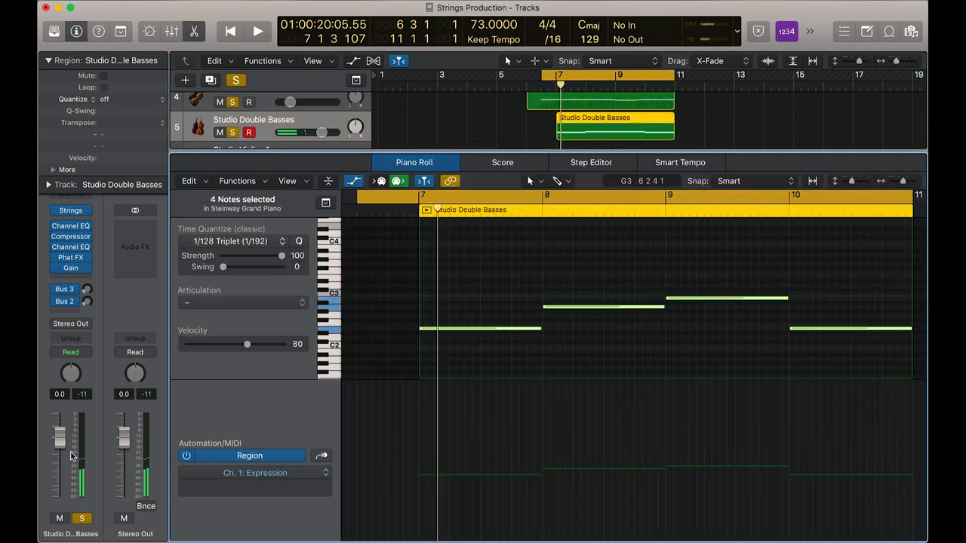
key("space")
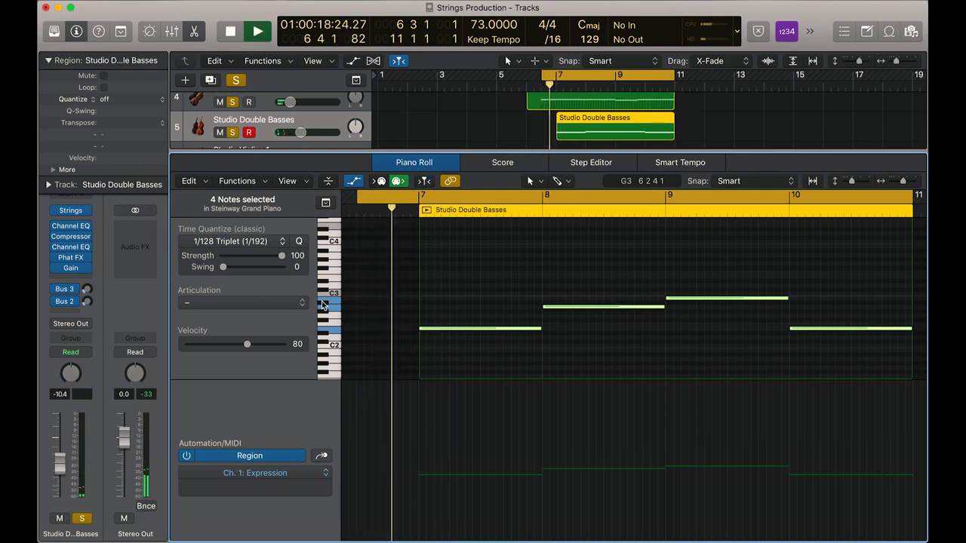
Lower the Studio Double Basses track volume to -16.6 dB while auditioning the bass part
left_click_drag(64, 473, 62, 483)
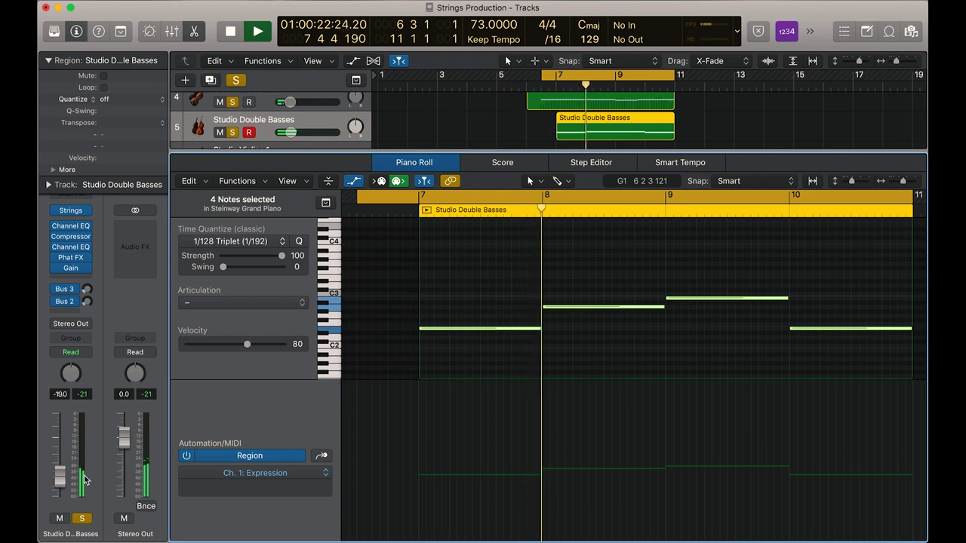
key("space")
key("space")
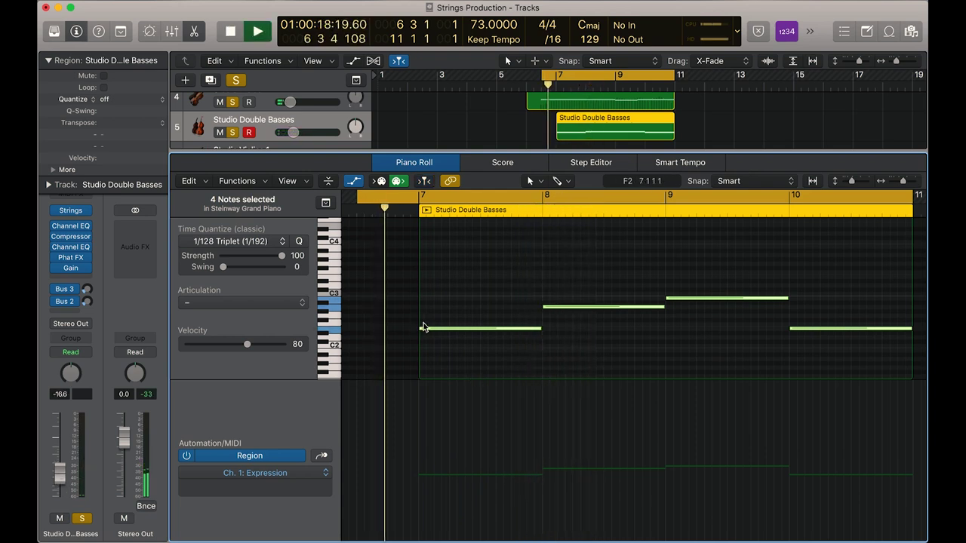
Set the cycle range to bars 7 through 10, shorten the bar 7 bass note to two beats and place a G2 note on beat 3
key("super+u")
left_click_drag(487, 328, 479, 315)
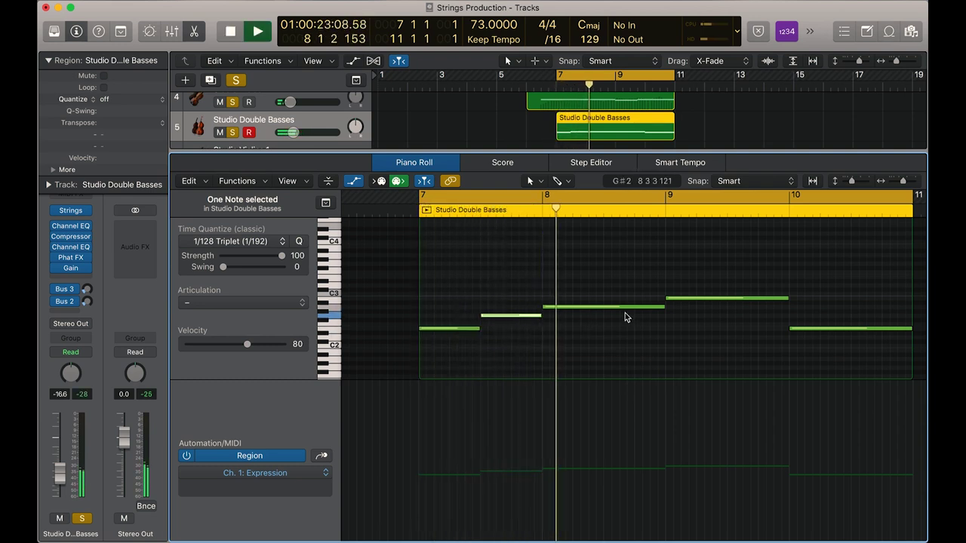
scroll(434, 288, "down", 3)
scroll(503, 293, "up", 2)
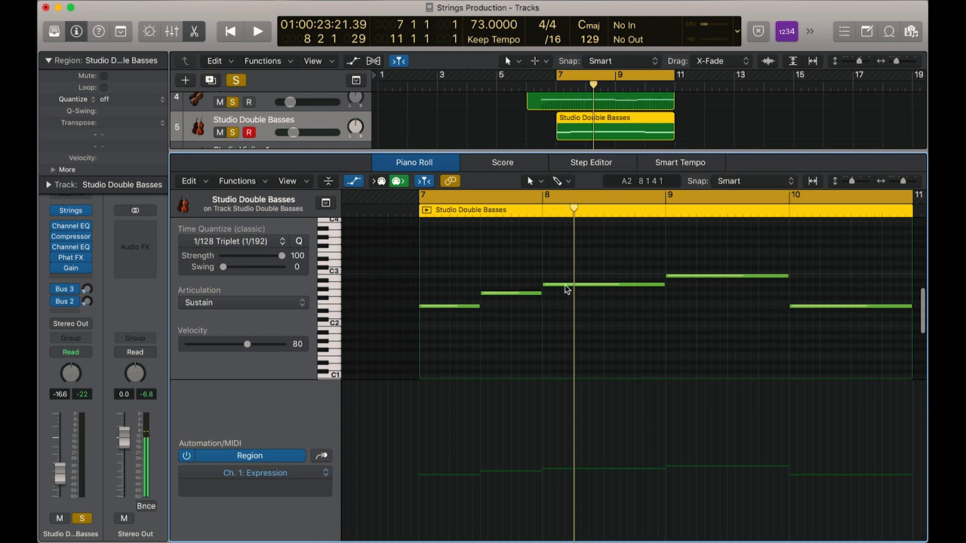
left_click(564, 285)
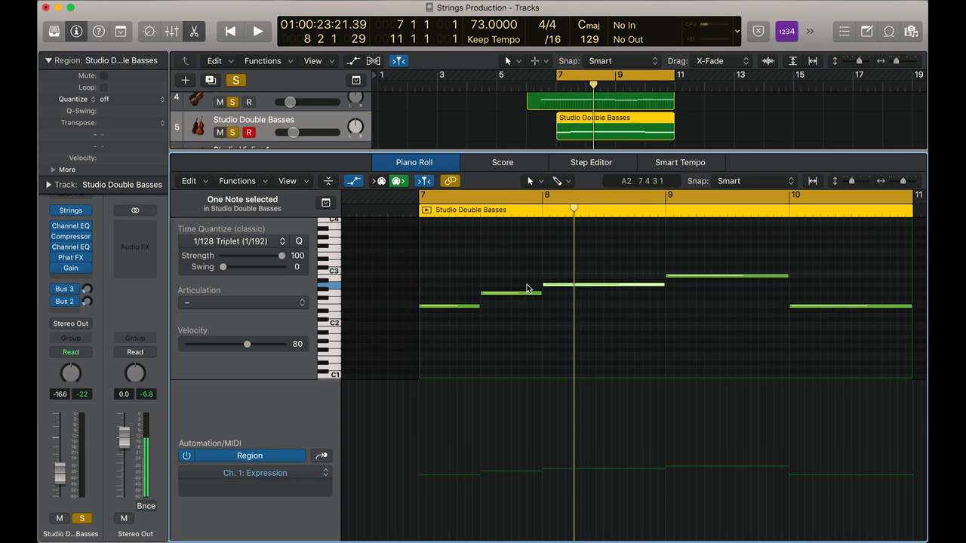
mouse_move(522, 293)
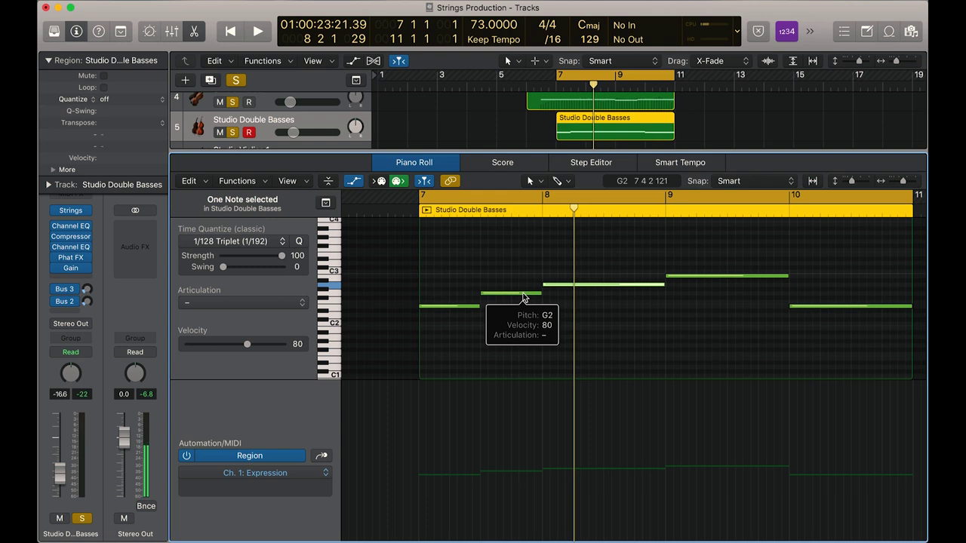
left_click(525, 296)
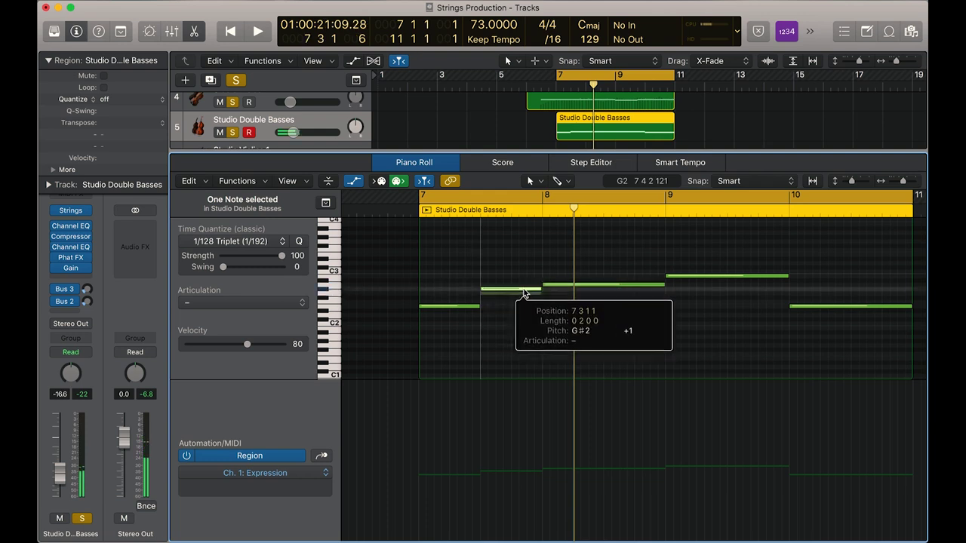
mouse_move(524, 296)
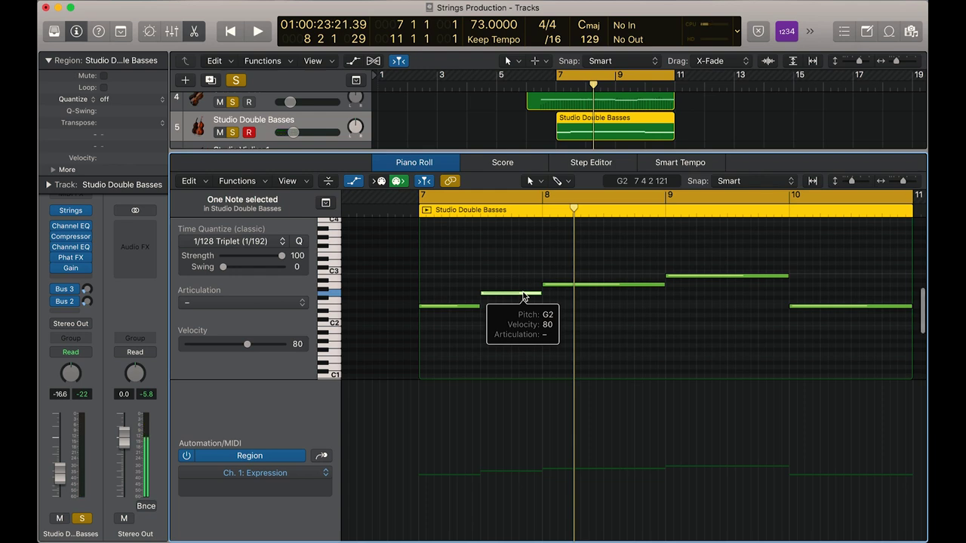
Transpose the bar 8 and bar 9 bass notes down one octave and lower the Double Basses volume to -24.5 dB
left_click(596, 286)
left_click(712, 276, "shift")
key("alt+shift+Down")
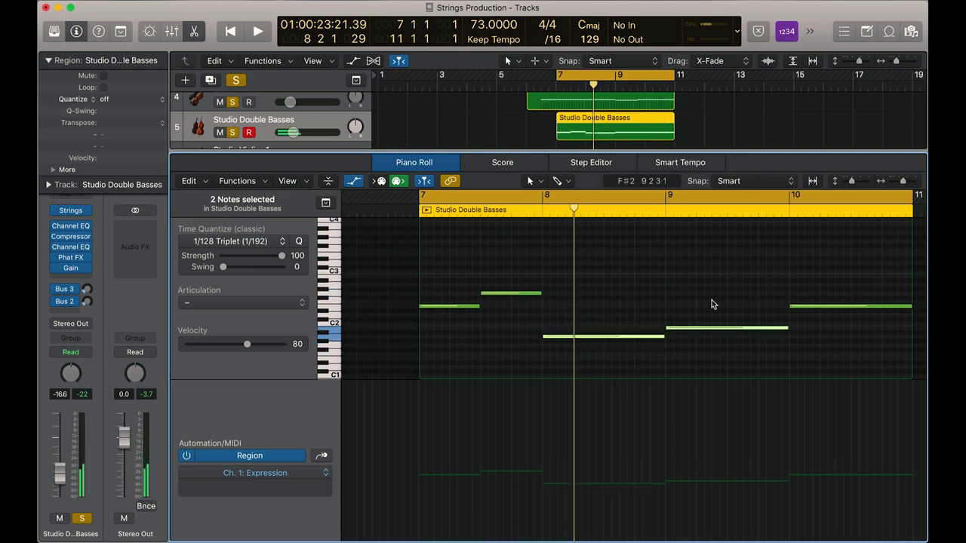
key("space")
left_click(649, 274)
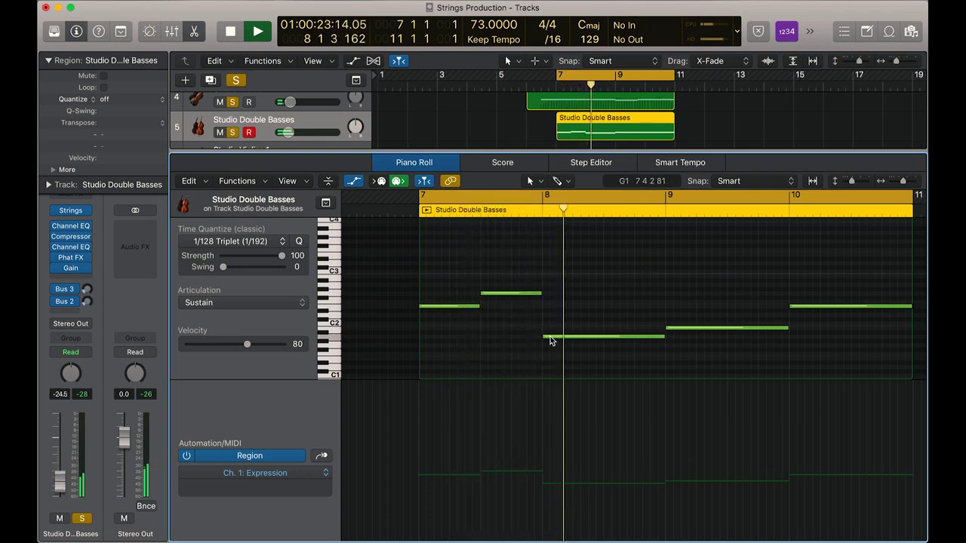
key("space")
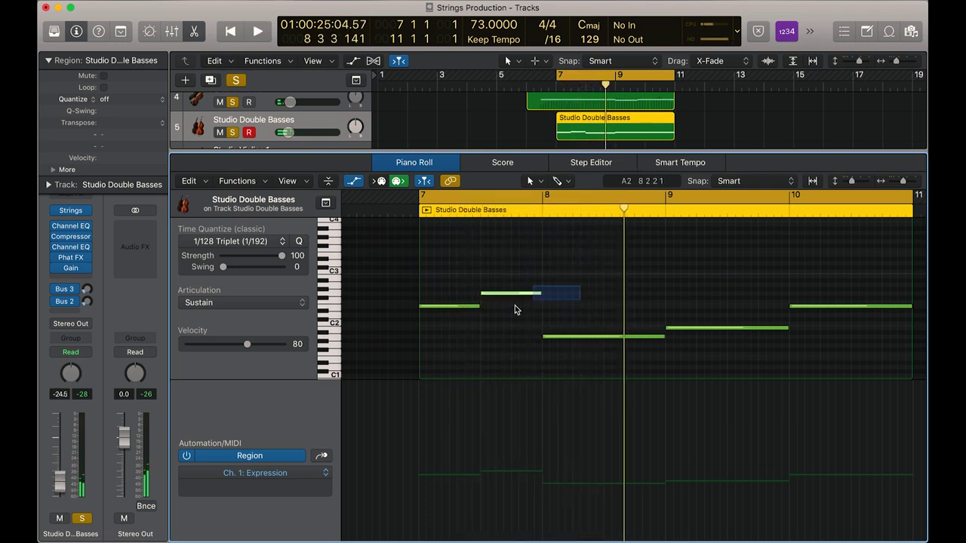
Transpose the two bar 7 notes and the bar 10 note down one octave, and raise the Double Basses volume to -19.0 dB
left_click_drag(579, 286, 458, 323)
key("alt+shift+Down")
left_click(853, 306)
key("alt+shift+Down")
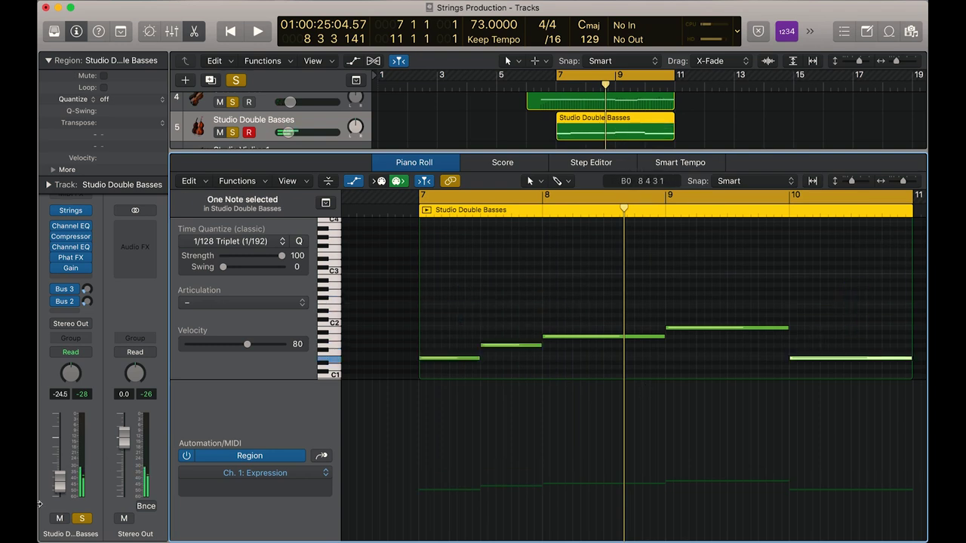
left_click_drag(59, 495, 59, 473)
key("space")
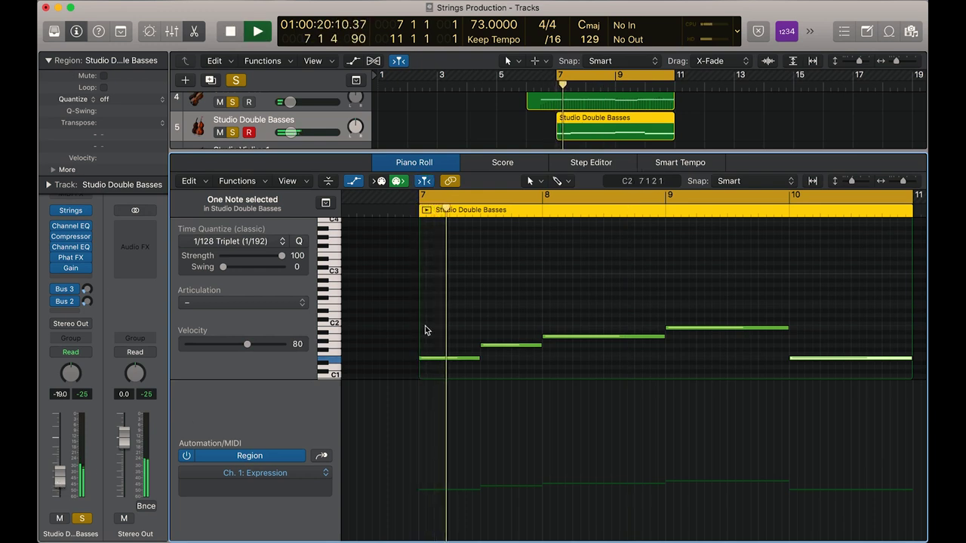
Split the sustained bar 8 note into an A1, a short C2 and a two-beat G1 note, and audition the line
scroll(543, 283, "down", 2)
scroll(543, 283, "right", 2)
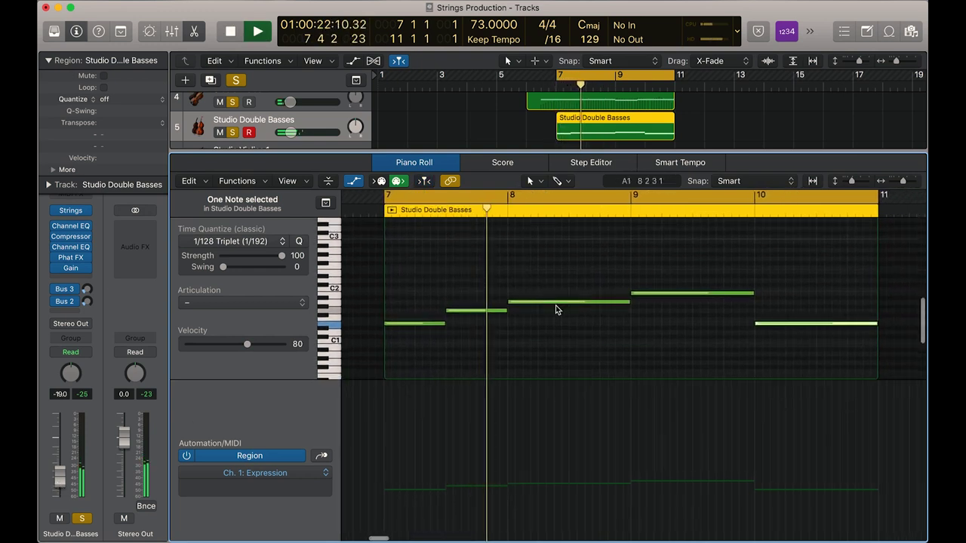
left_click(568, 335)
key("space")
mouse_move(629, 302)
left_mouse_down()
mouse_move(553, 301)
mouse_move(626, 310)
left_mouse_up()
key("space")
left_click(561, 289)
left_click(576, 302)
key("space")
key("space")
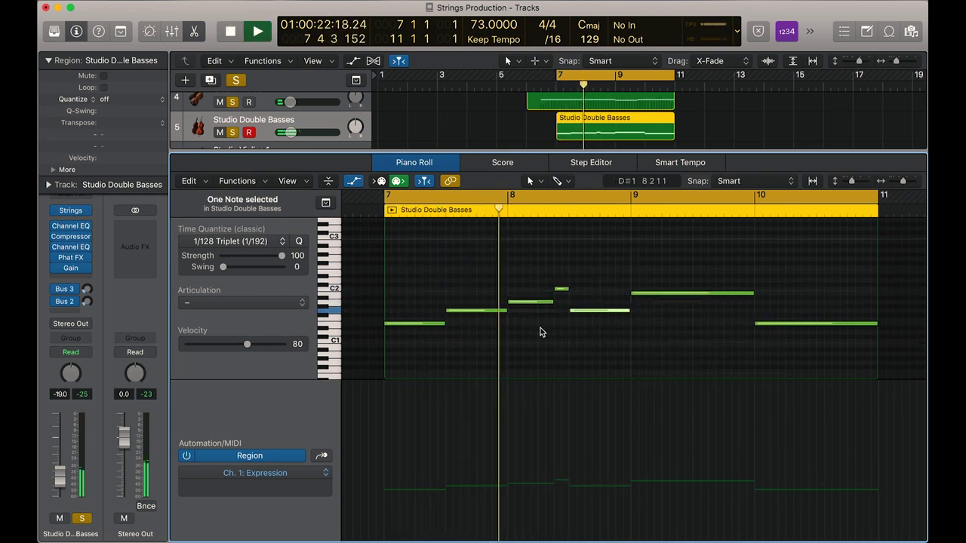
Split the bar 9 note into B1, short A1, B1 and C2 notes, and raise the bar 10 note to D2
key("space")
mouse_move(692, 292)
left_mouse_down()
mouse_move(616, 292)
mouse_move(709, 294)
mouse_move(686, 289)
left_mouse_up()
left_click(626, 302)
left_click(640, 293)
left_click_drag(732, 324, 729, 280)
key("space")
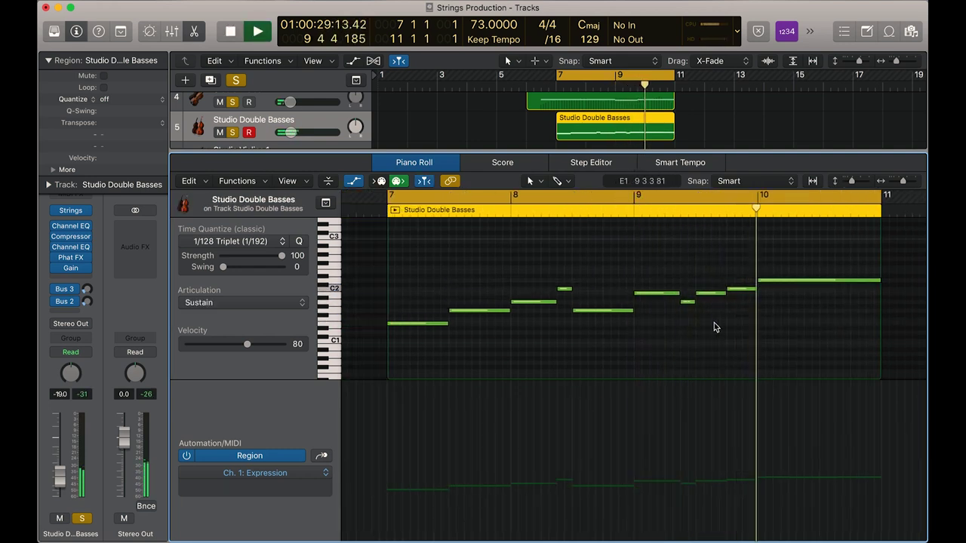
key("space")
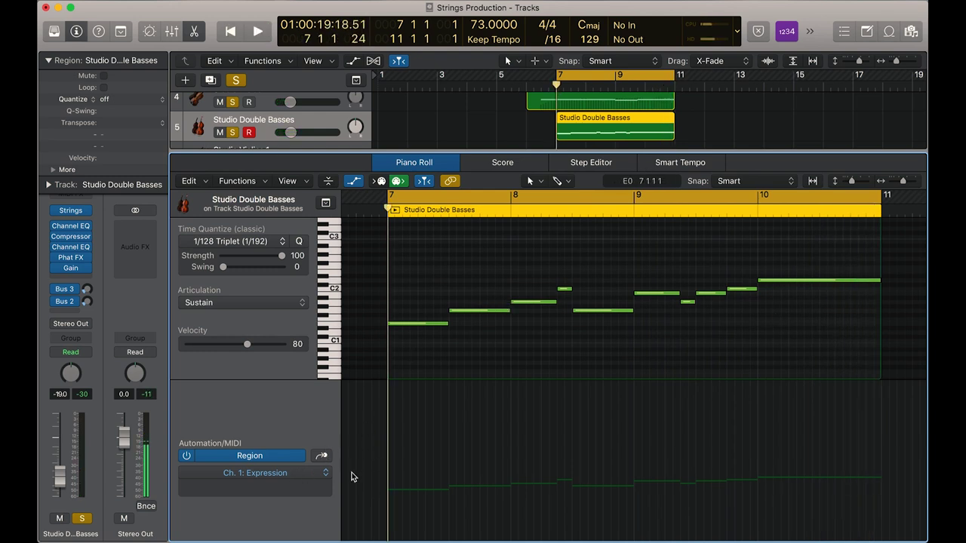
Turn on Dynamics via CC in the Studio Double Basses instrument
left_click(71, 213)
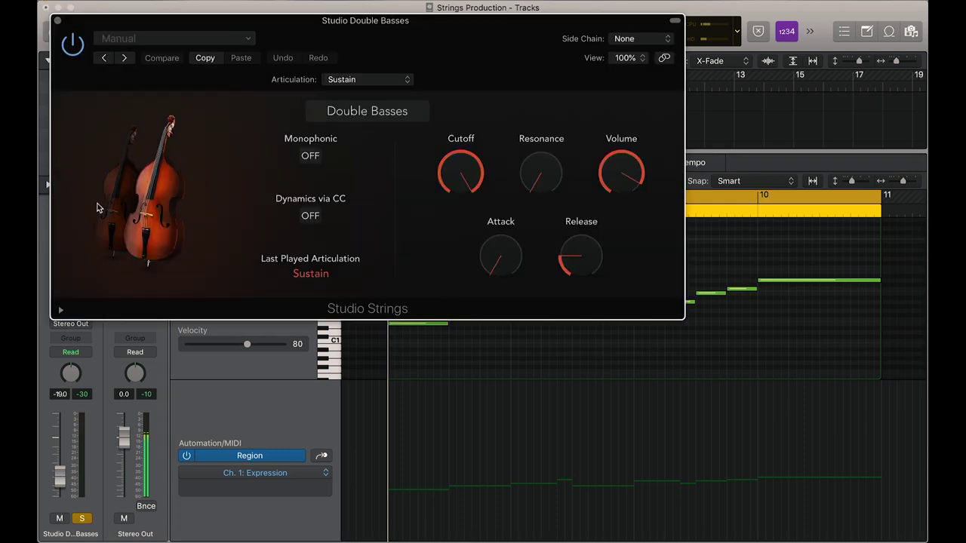
left_click(317, 217)
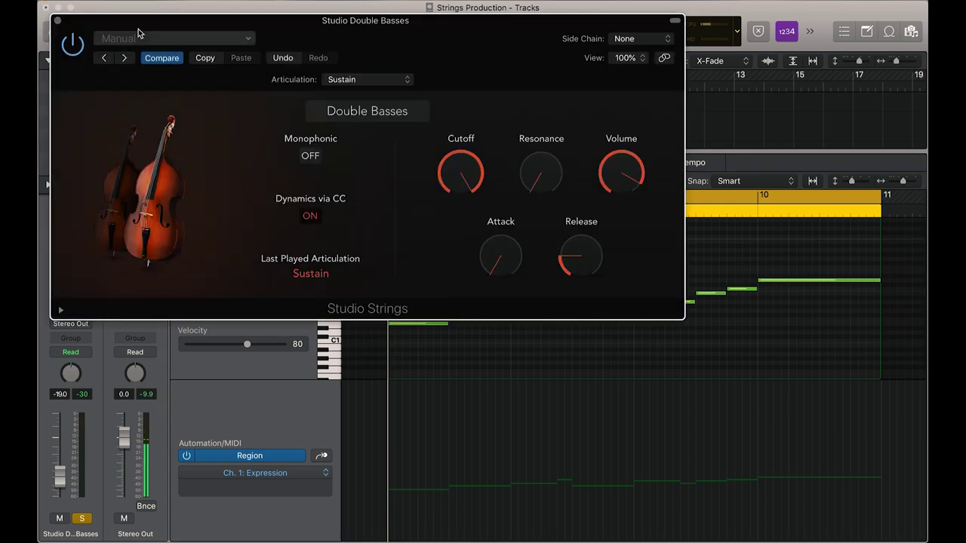
left_click(58, 20)
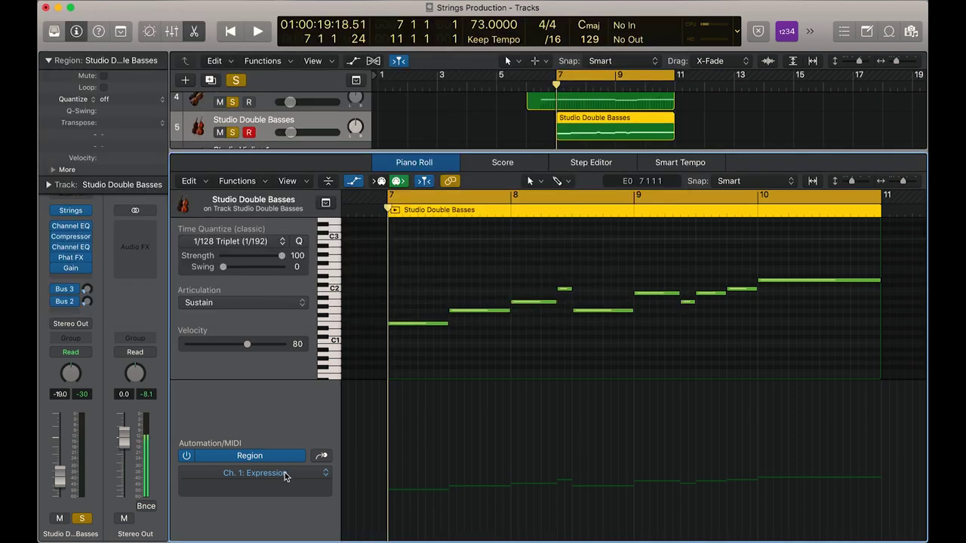
Draw a Modulation curve across bars 7 to 10 with peaks at 81, 84, 98, 90 and 96, falling at the end, and audition it
left_click(285, 472)
mouse_move(313, 463)
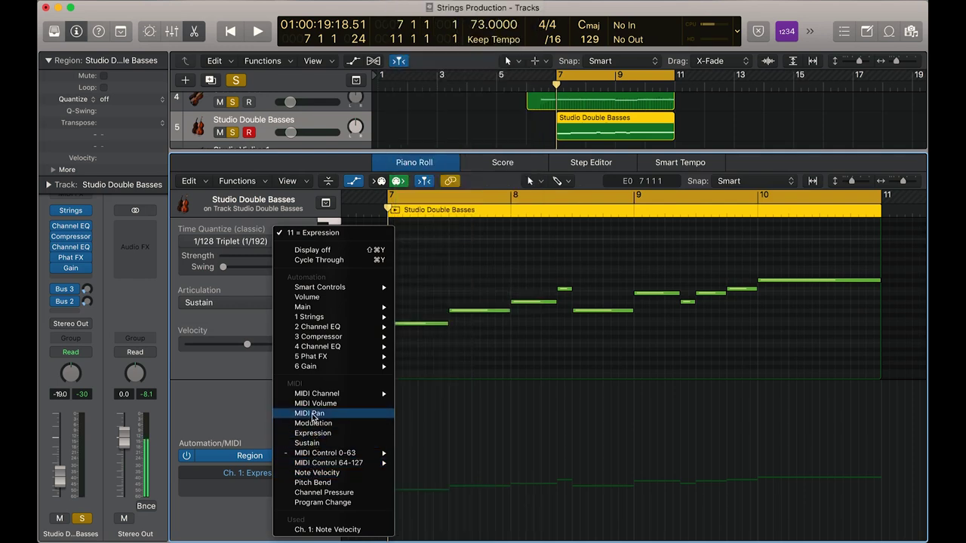
left_click(311, 424)
mouse_move(391, 494)
left_mouse_down()
mouse_move(642, 427)
mouse_move(811, 436)
mouse_move(885, 476)
left_mouse_up()
key("space")
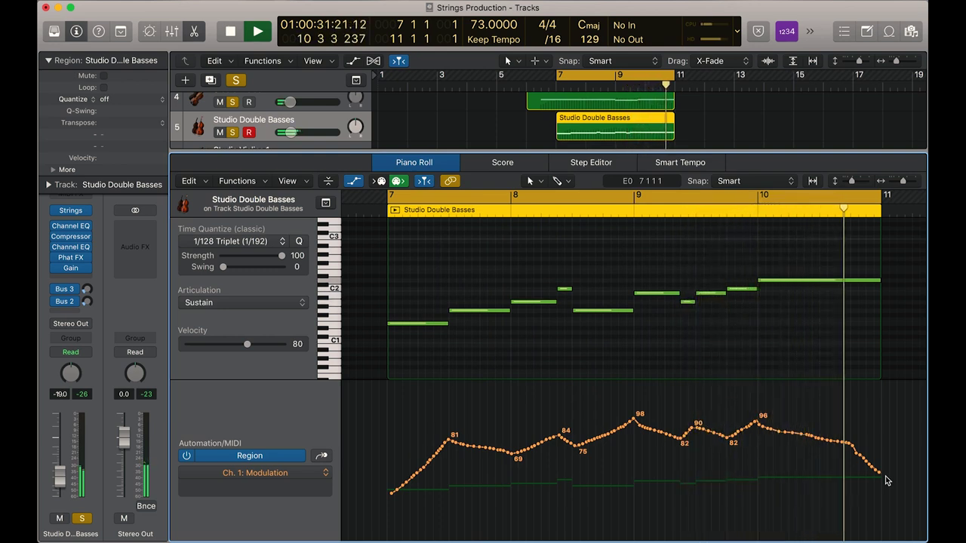
key("space")
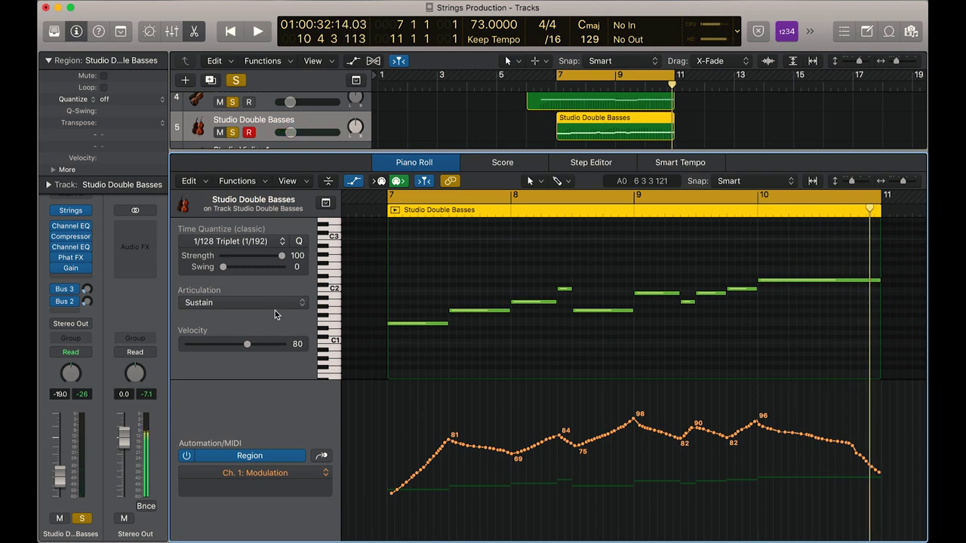
Raise the Double Basses instrument's Attack to about 6% and lower the track volume to -26.0 dB
left_click(74, 213)
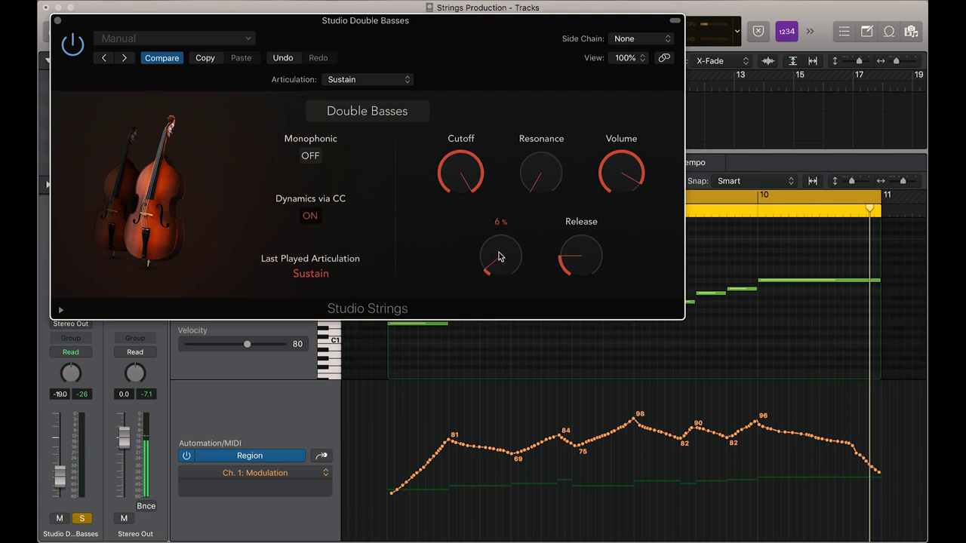
left_click(58, 22)
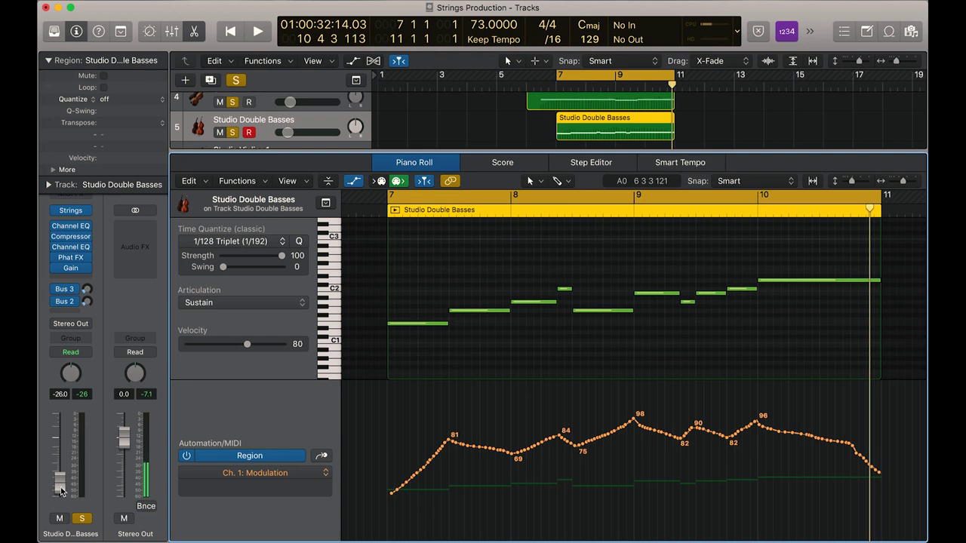
key("space")
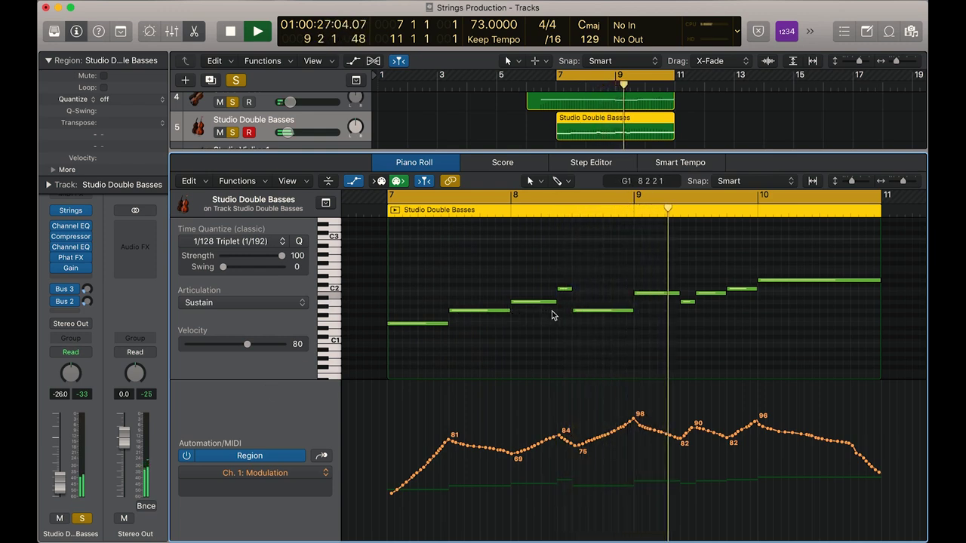
Extend the A1 note in bar 8 slightly past the start of the following C2 note and audition the transition
mouse_move(573, 310)
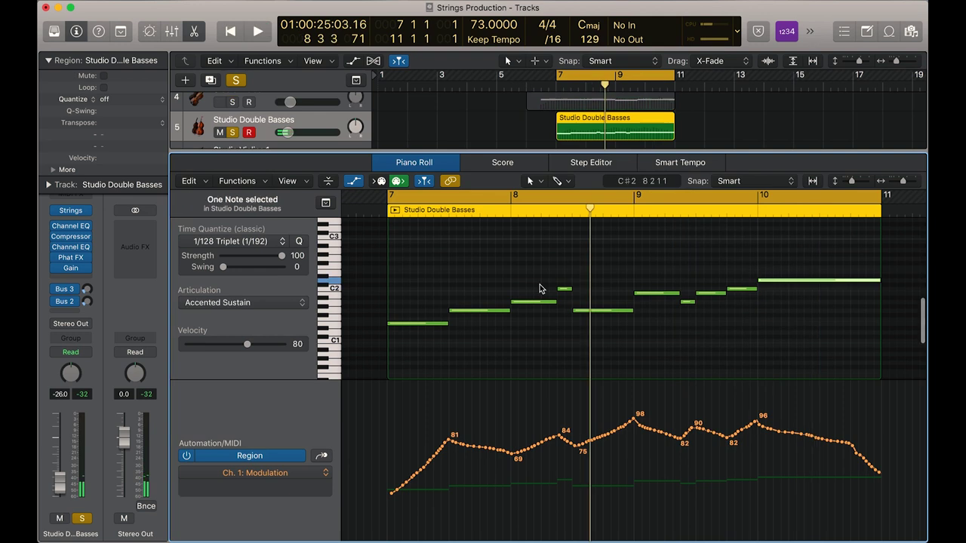
key("super+Right")
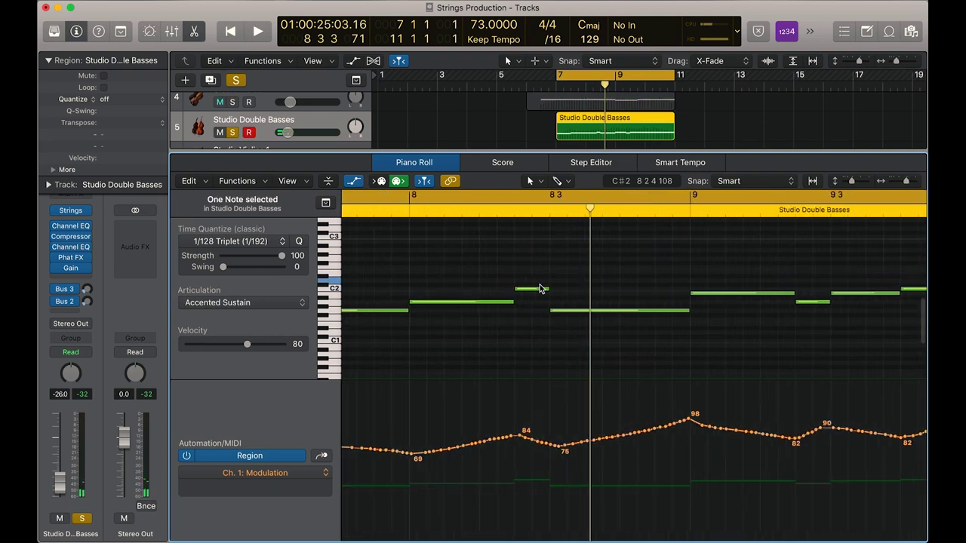
key("space")
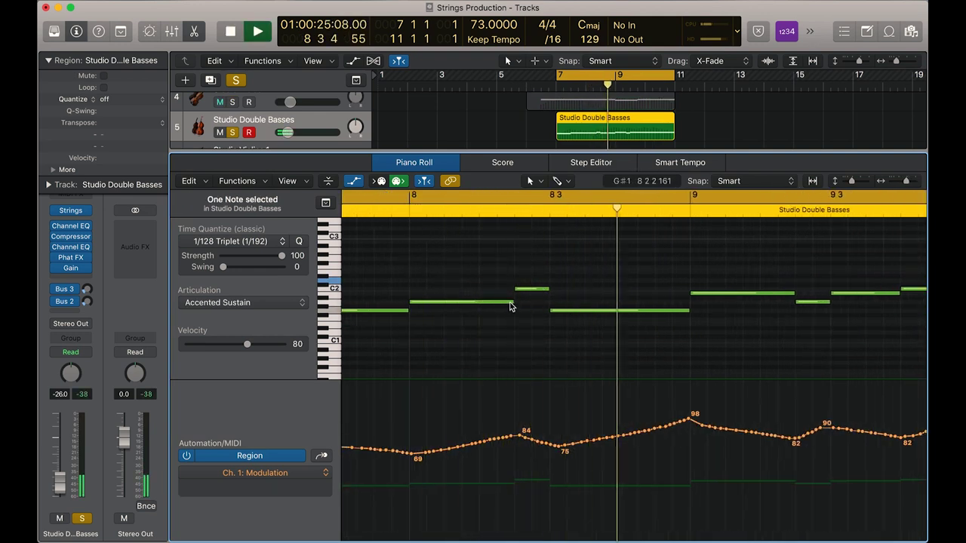
key("space")
left_click_drag(513, 302, 516, 303)
left_click(405, 211)
key("space")
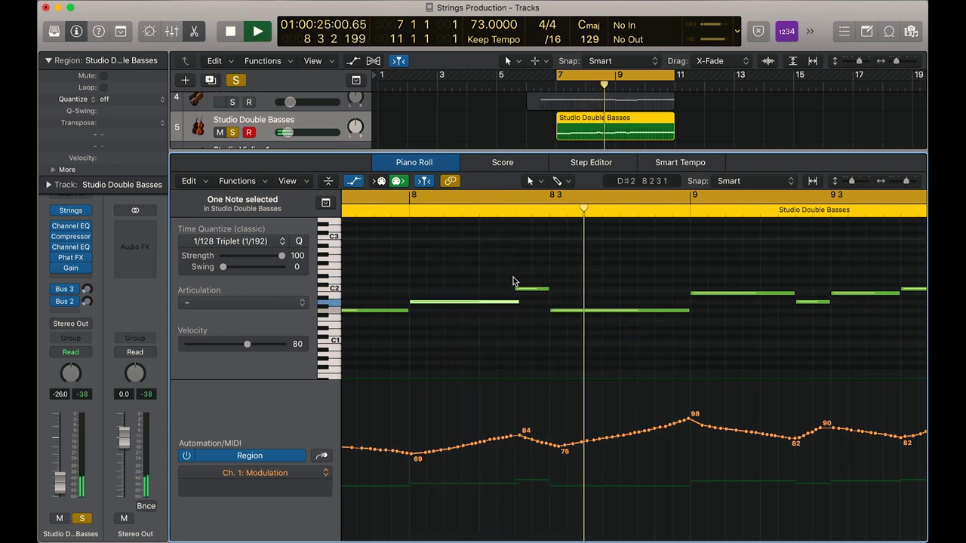
key("space")
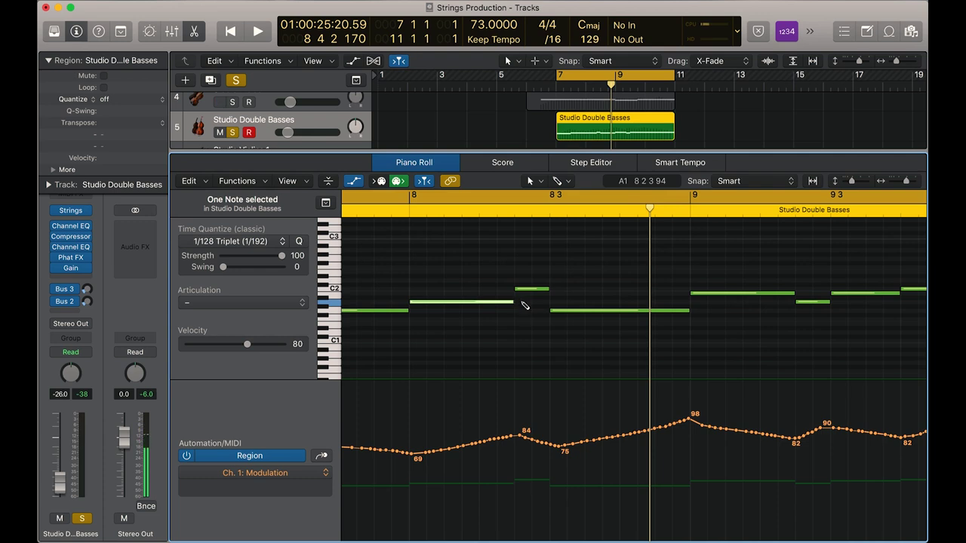
Play back the bar 8 notes from the start of the bar, once without and once with overlapping ends
double_click(404, 212)
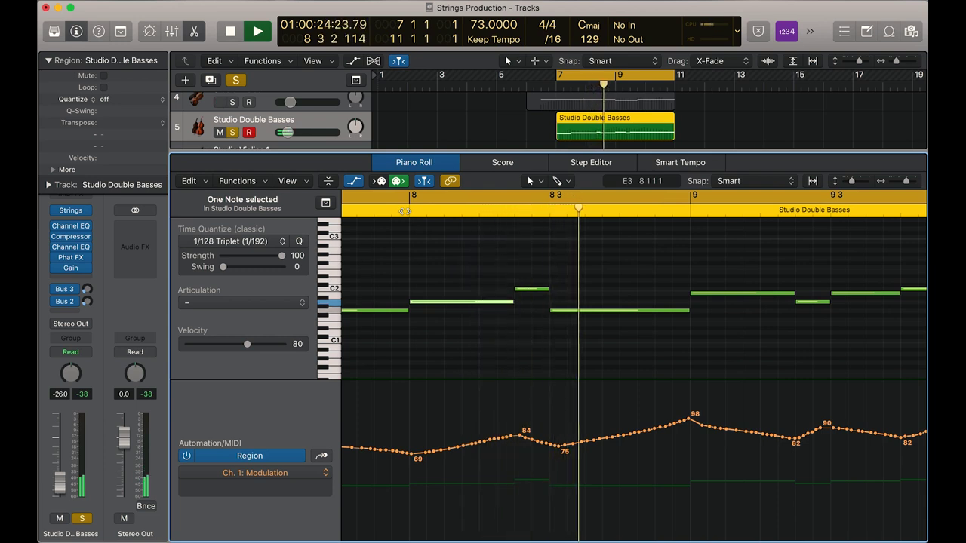
key("space")
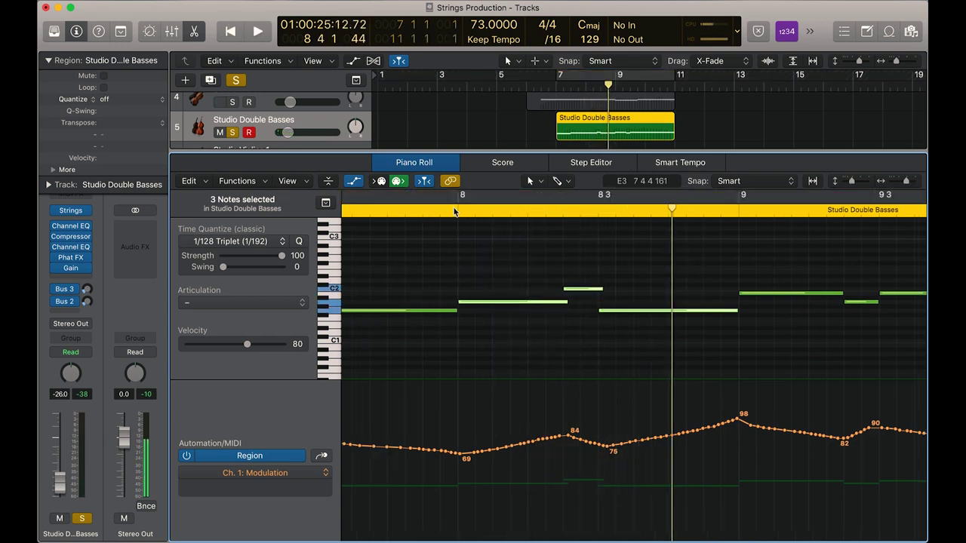
double_click(454, 212)
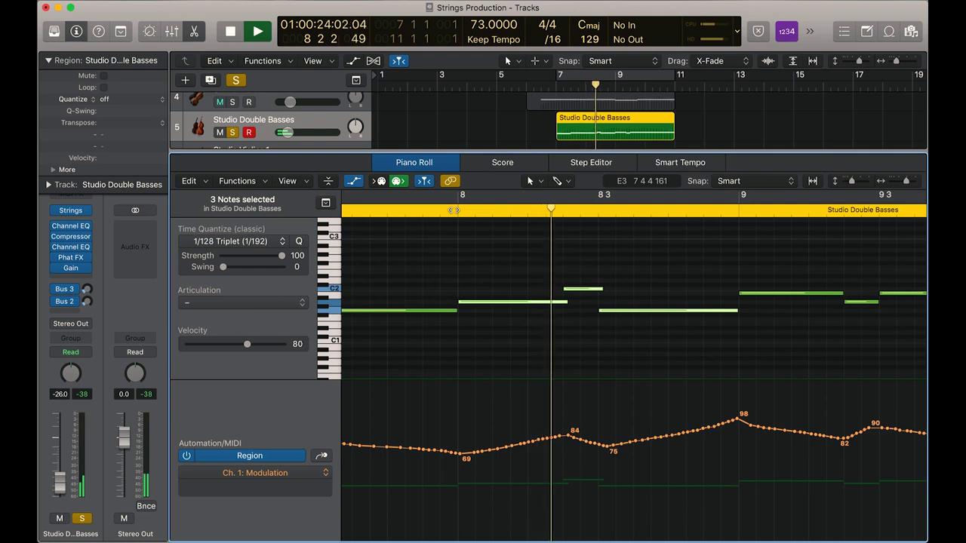
key("space")
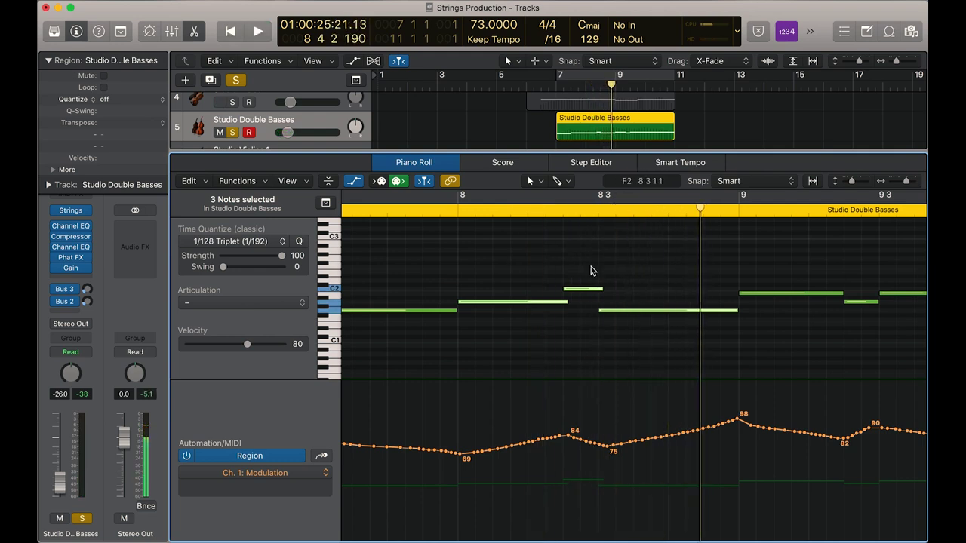
Extend the A1 note in bar 8 almost to the end of the C2 note and audition the longer overlap
left_click(567, 339)
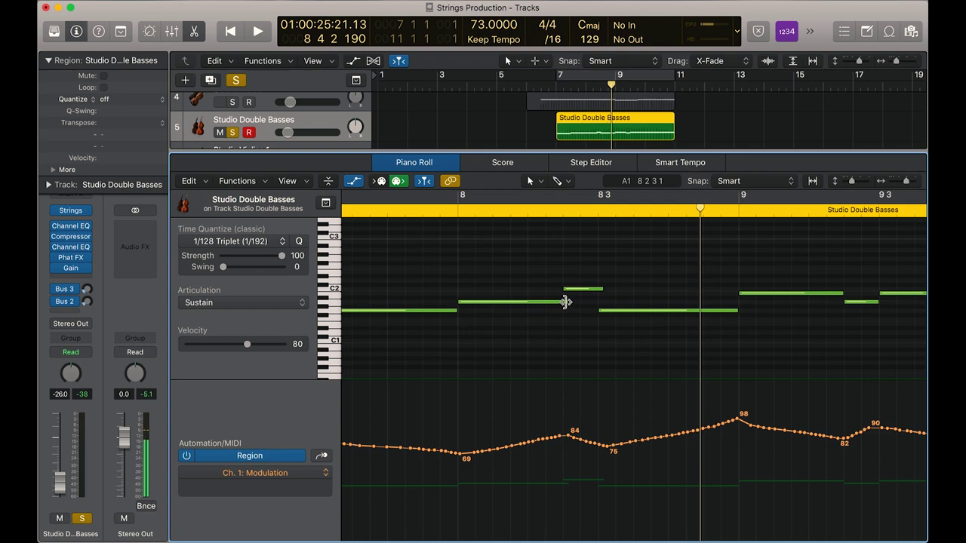
mouse_move(566, 302)
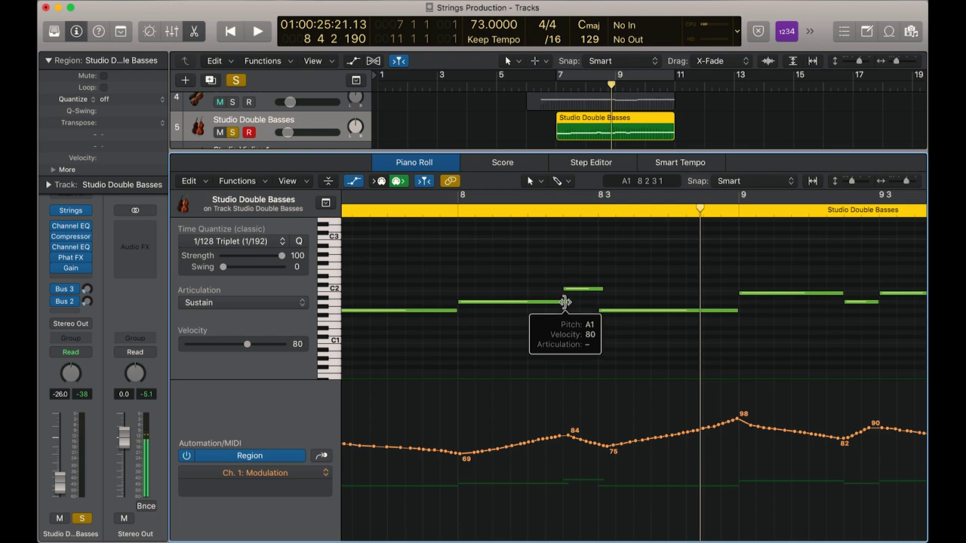
left_click_drag(565, 302, 590, 302)
key("space")
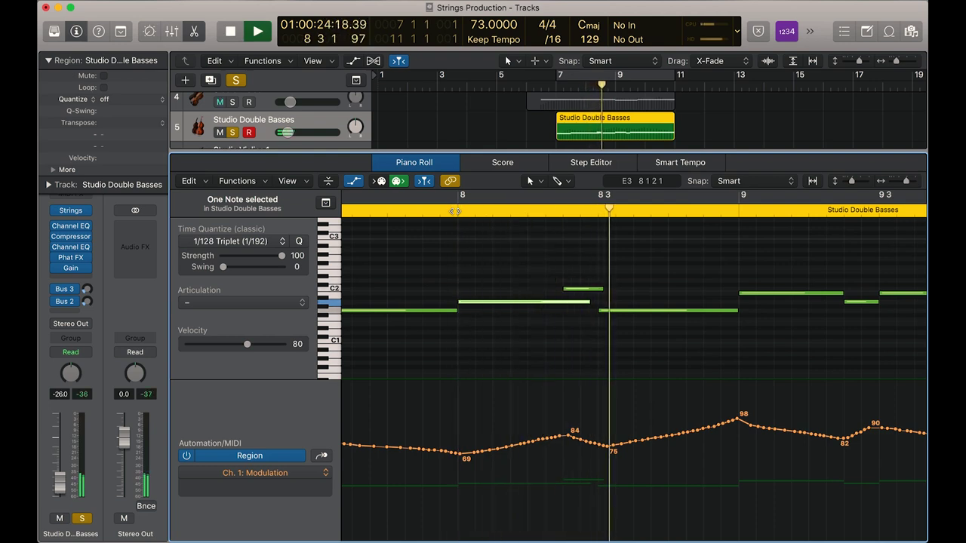
key("space")
left_click(456, 214)
key("space")
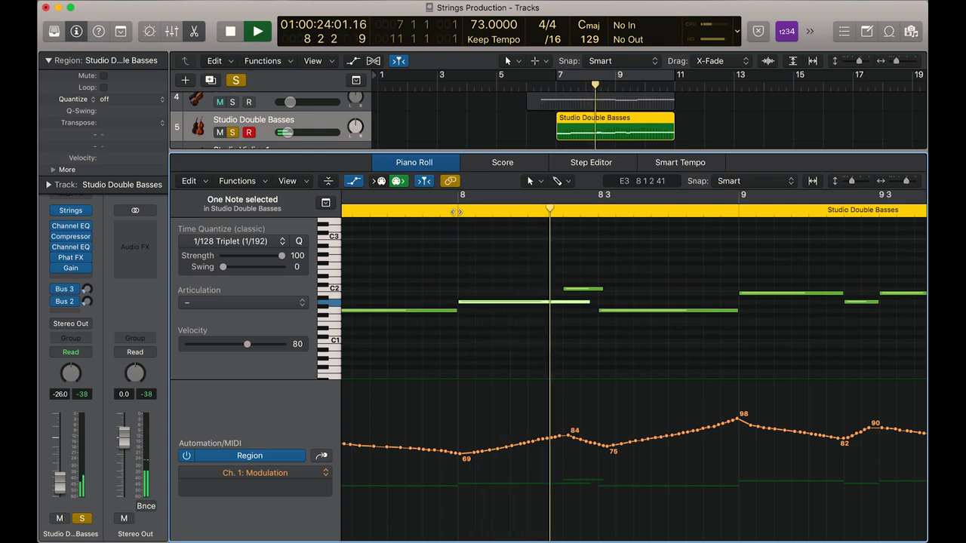
key("space")
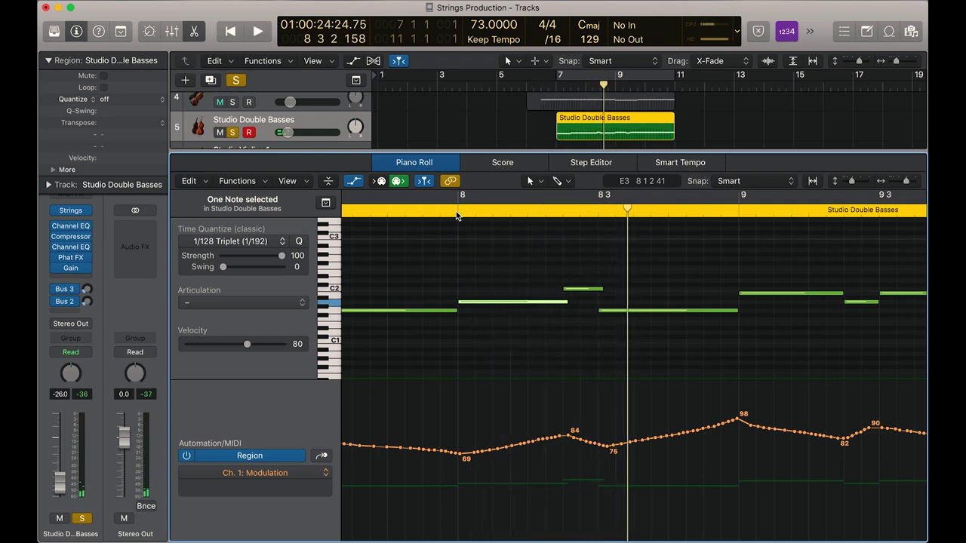
Play back bar 8 with the short A1 overlap, unsolo Studio Double Basses and close the Piano Roll
left_click(455, 214)
key("space")
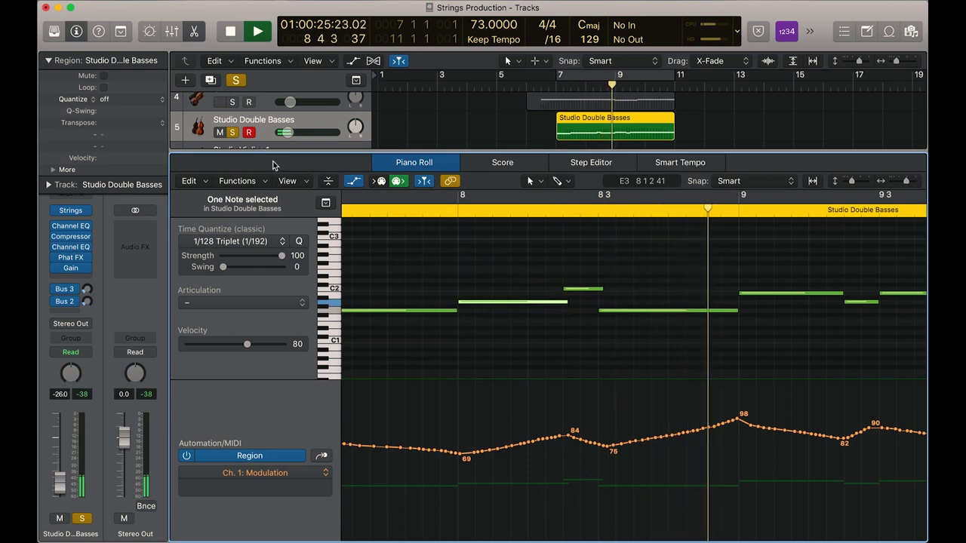
left_click(233, 132)
key("space")
key("p")
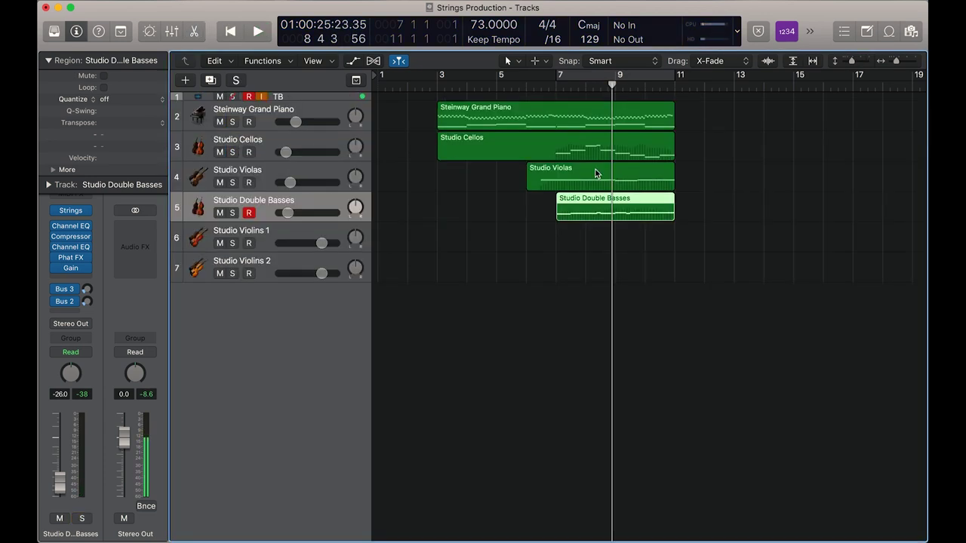
Turn on the bar 7 to 11 cycle and create an empty MIDI region across it on the Studio Violins 1 track
left_click_drag(853, 61, 851, 63)
left_click(680, 243)
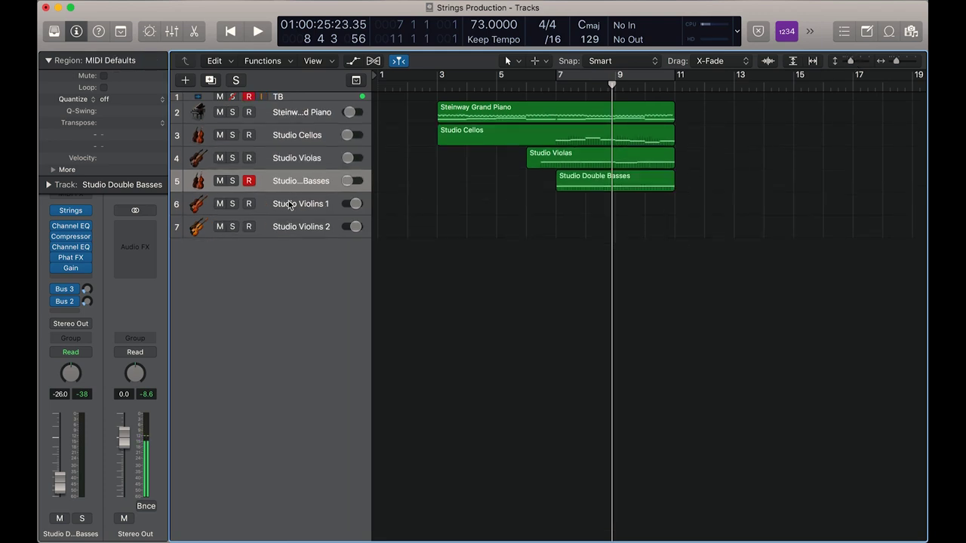
left_click(291, 207)
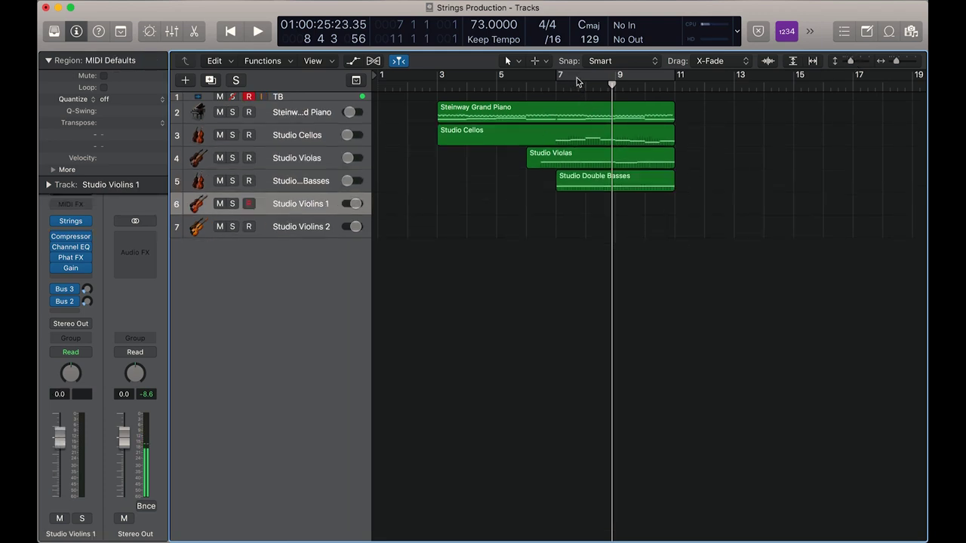
left_click(577, 82)
left_click_drag(853, 64, 856, 62)
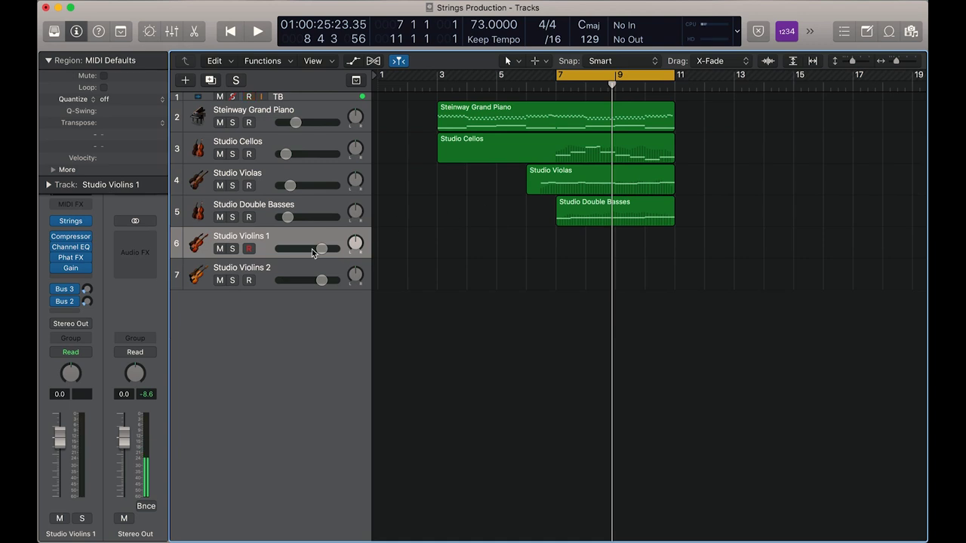
right_click(570, 243)
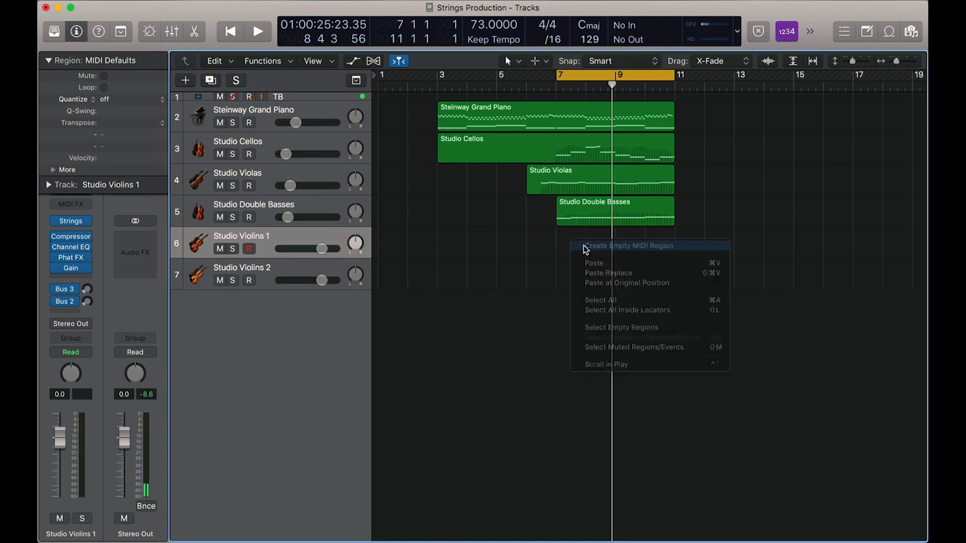
left_click(575, 248)
left_click_drag(584, 250, 674, 253)
Open the Studio Violins 1 region in the Piano Roll, add a note about half a bar long at bar 7 and lower the track to -11.8 dB
left_click(248, 249)
key("shift+space")
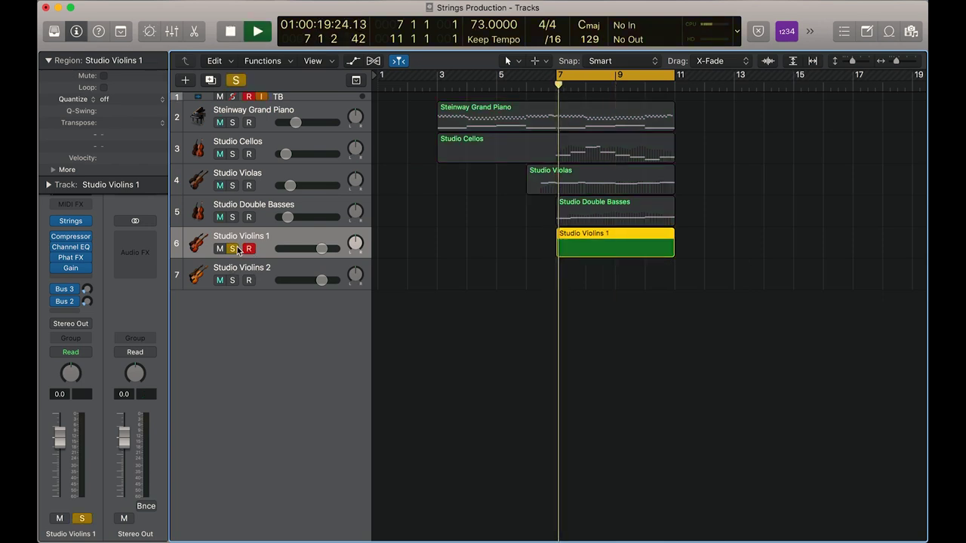
double_click(575, 249)
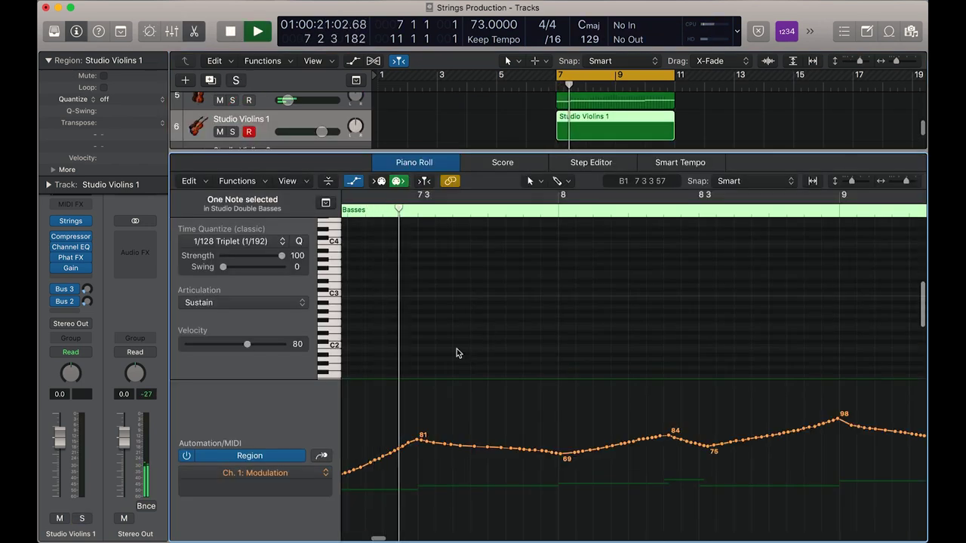
key("space")
left_click(549, 319, "super")
left_click_drag(558, 323, 571, 276)
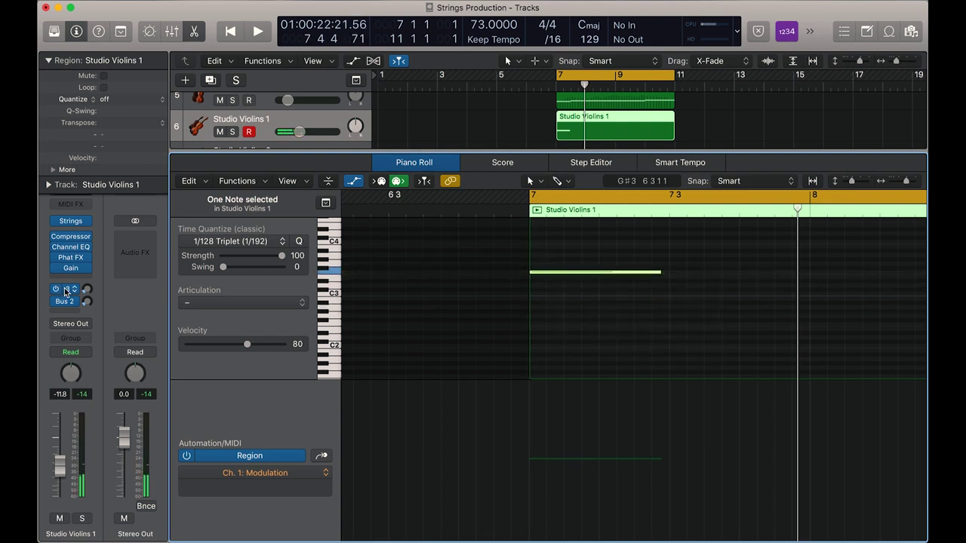
Remove the Bus 3 Large Room send from the Studio Cellos track
key("Up")
key("Up")
key("Up")
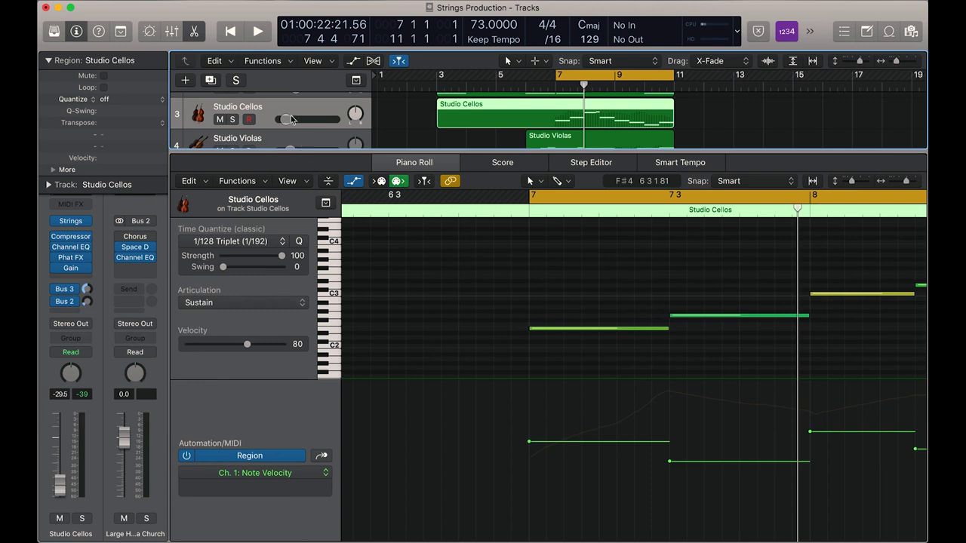
left_click(243, 141)
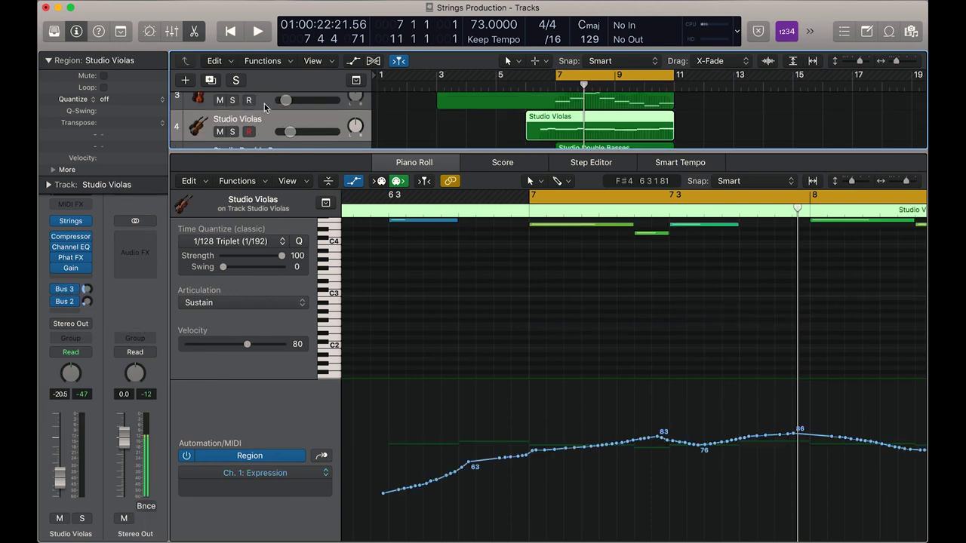
left_click(263, 107)
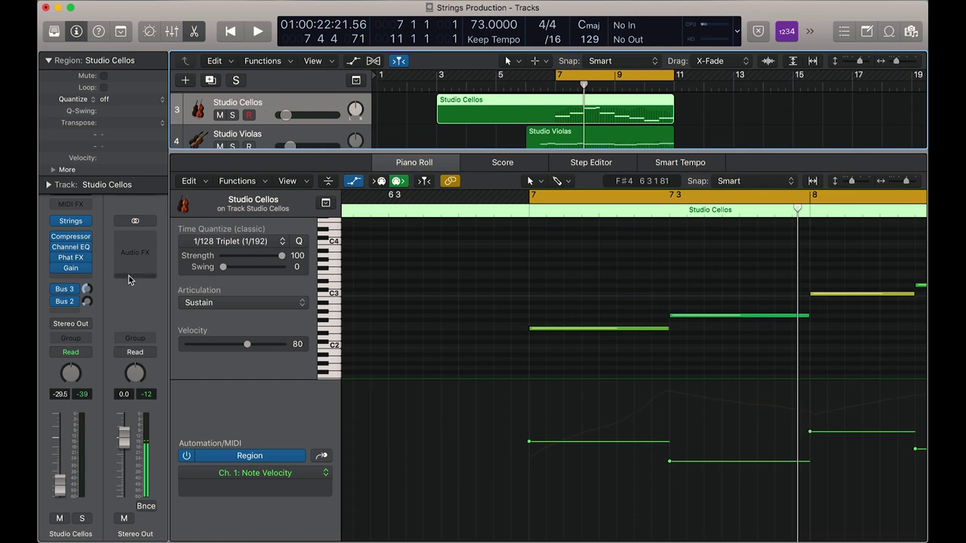
left_click(75, 294)
left_click(75, 292)
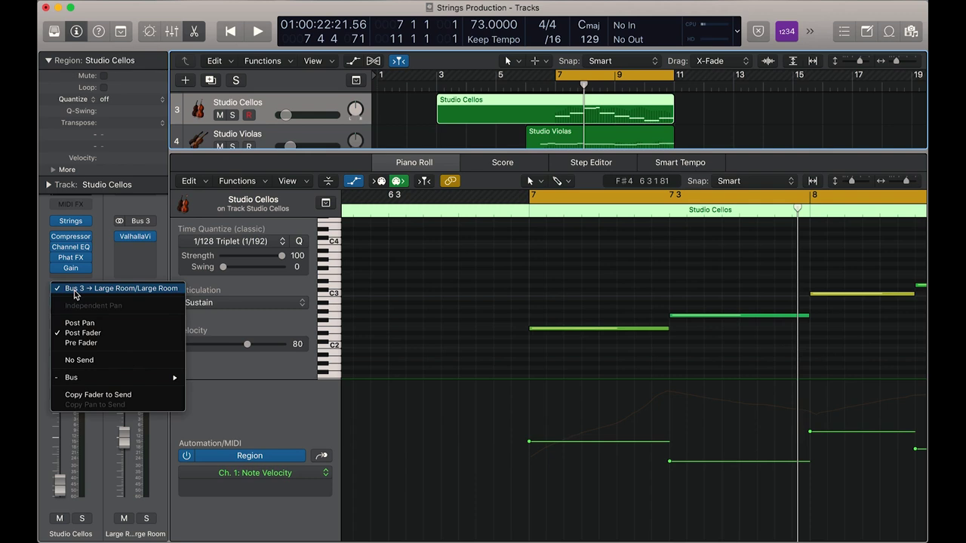
left_click(87, 361)
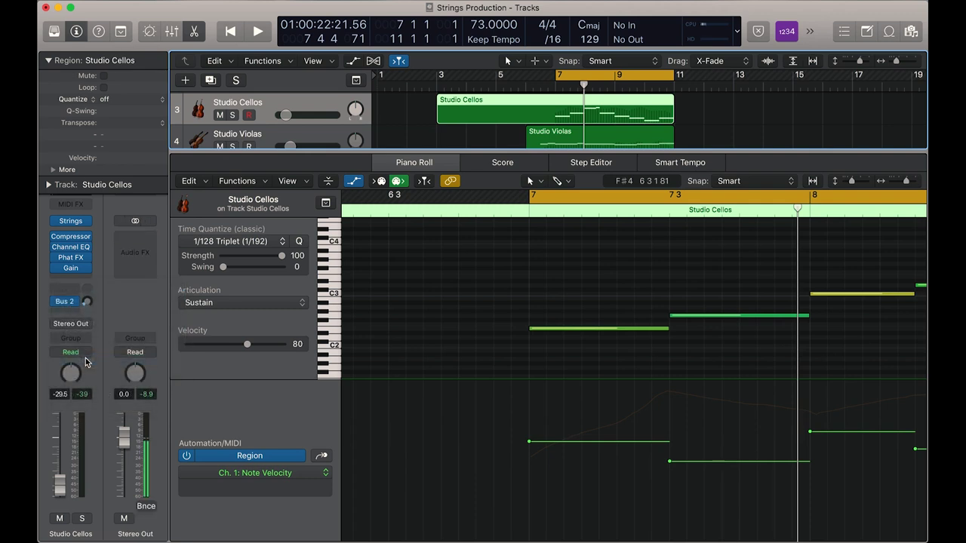
Replace Space Designer on the Bus 2 reverb return with ChromaVerb and audition the arrangement from bar 7 with the Piano Roll closed
left_click(71, 303)
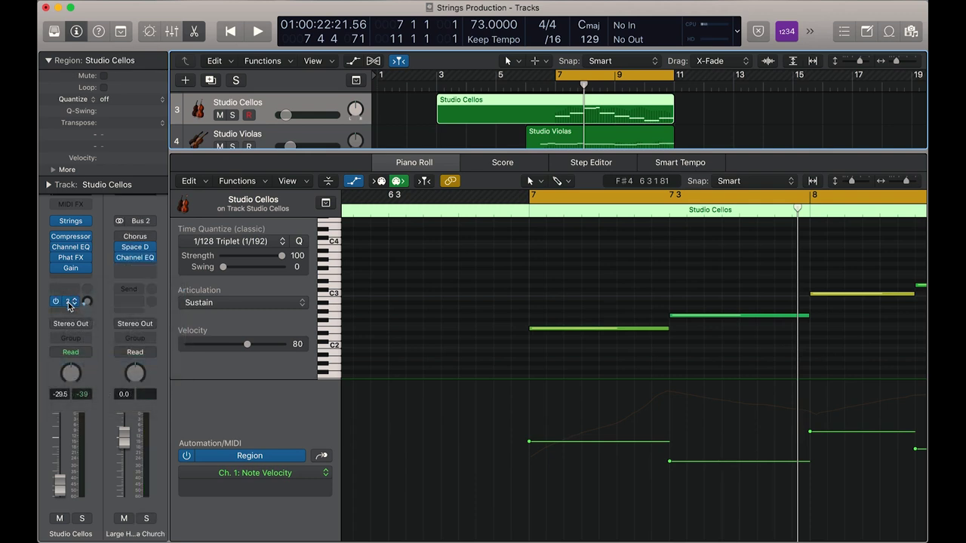
left_click(152, 249)
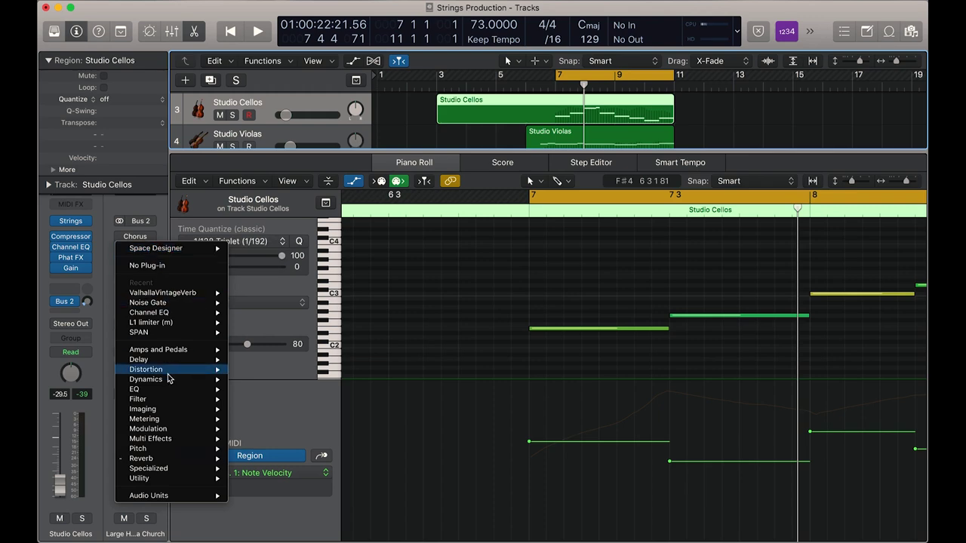
mouse_move(168, 373)
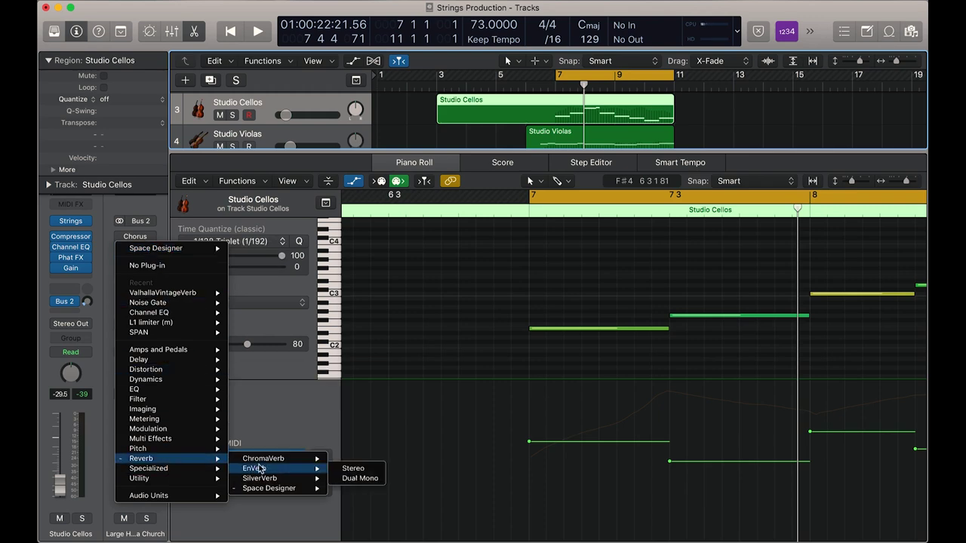
left_click(354, 467)
left_click(174, 38)
mouse_move(300, 314)
left_click(378, 408)
key("super+w")
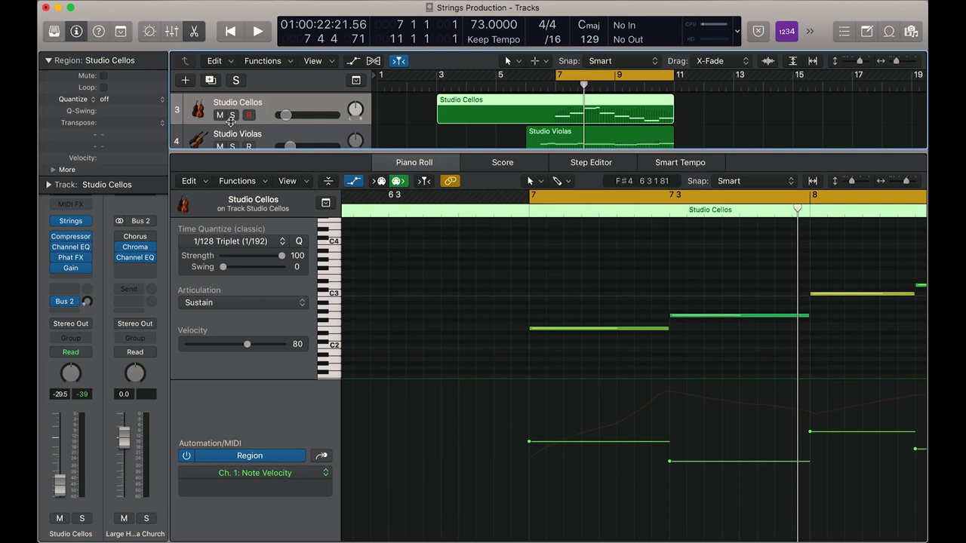
key("space")
key("e")
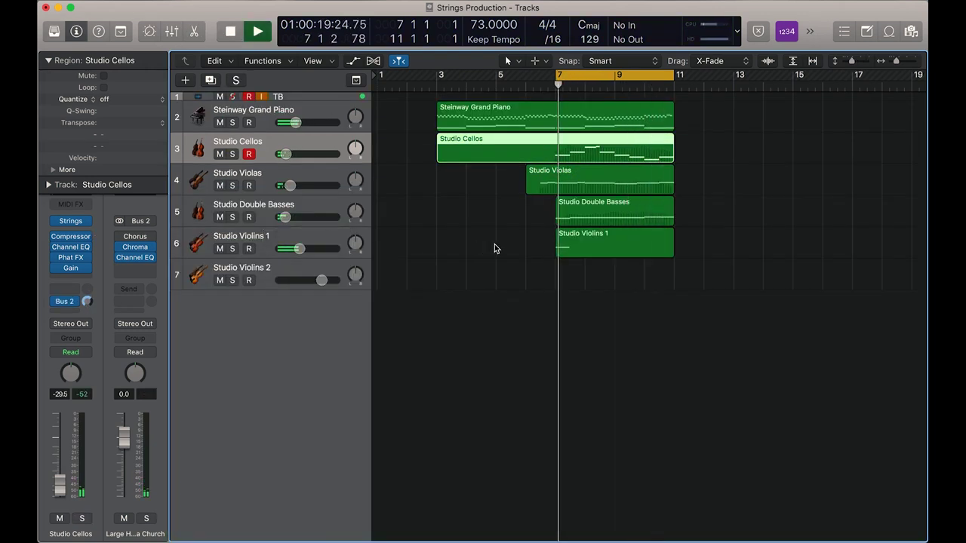
key("space")
Fill bar 7 of the Studio Violins 1 region with eight short E4 notes, adding a short D4 after the fourth and eighth, by copying and pasting
double_click(614, 252)
left_click_drag(428, 297, 431, 267)
scroll(551, 267, "left", 2)
left_click_drag(552, 267, 425, 233)
key("super+c")
key("super+v")
key("space")
key("super+v")
scroll(513, 252, "up", 2)
key("super+v")
key("super+v")
key("super+v")
key("super+v")
key("super+v")
key("super+Left")
left_click_drag(511, 239, 510, 244)
left_click(574, 245)
key("space")
Copy the bar 7 pattern into bar 8, set its notes to C5 and B4, and audition both bars
left_click_drag(617, 241, 394, 273)
key("super+v")
key("space")
key("space")
left_click(498, 308)
key("space")
left_click_drag(717, 228, 496, 249)
key("super+Left")
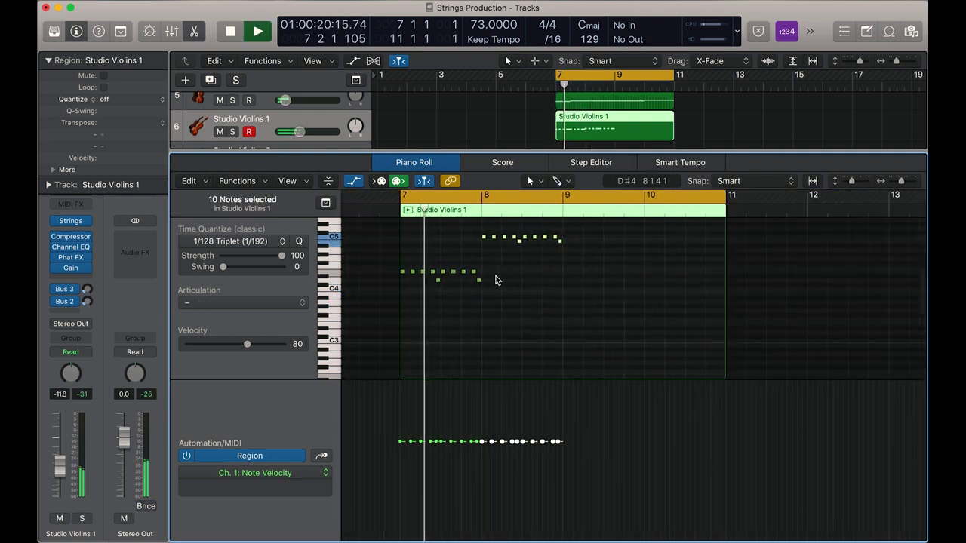
key("space")
Paste the pattern into bar 9 with its repeated notes at G4 and its two lower notes at F4
key("super+Right")
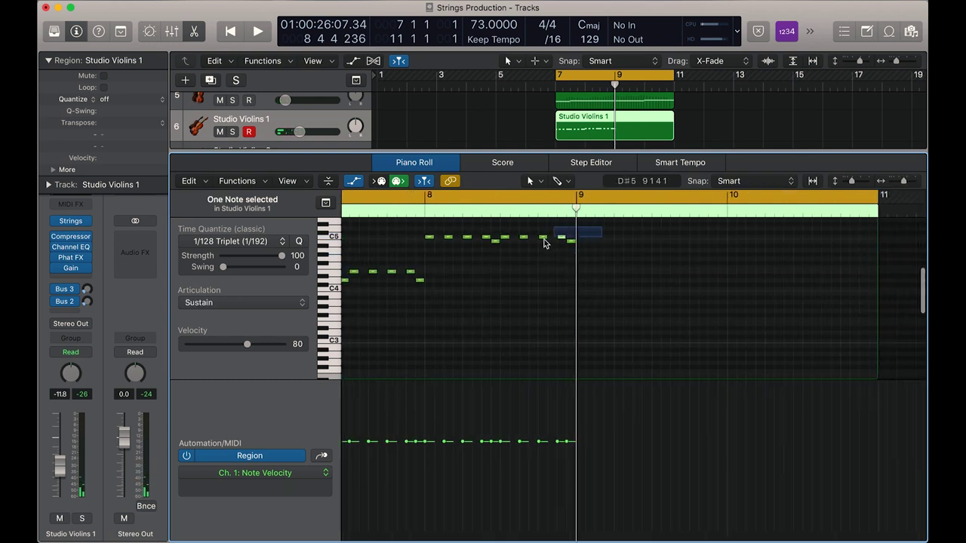
key("super+v")
left_click_drag(579, 238, 582, 263)
key("space")
left_click_drag(639, 266, 726, 269)
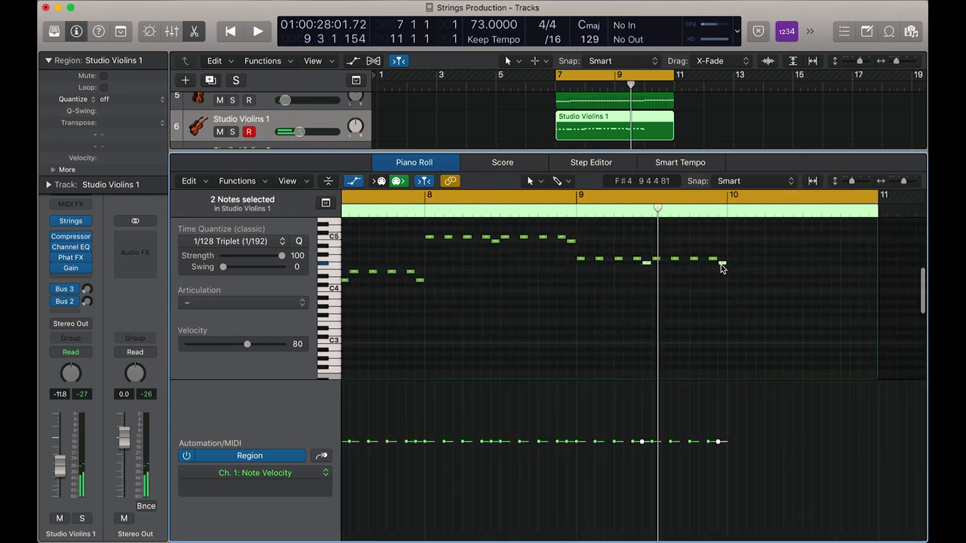
key("alt+Down")
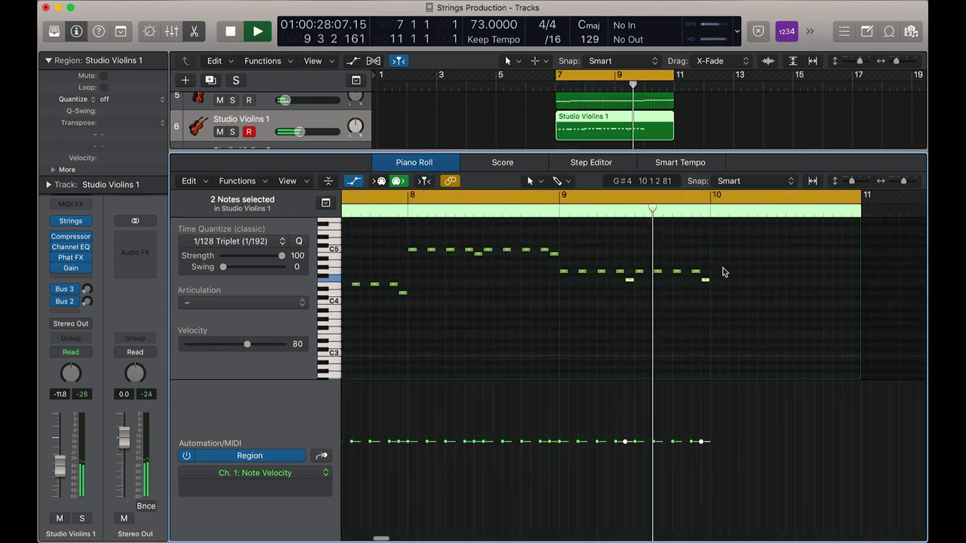
key("space")
Place the ten-note pattern in bar 10 at E4 and D4 and play it through to the region's end
mouse_move(642, 271)
left_mouse_down()
mouse_move(642, 289)
mouse_move(642, 281)
mouse_move(503, 309)
mouse_move(641, 284)
left_mouse_up()
key("space")
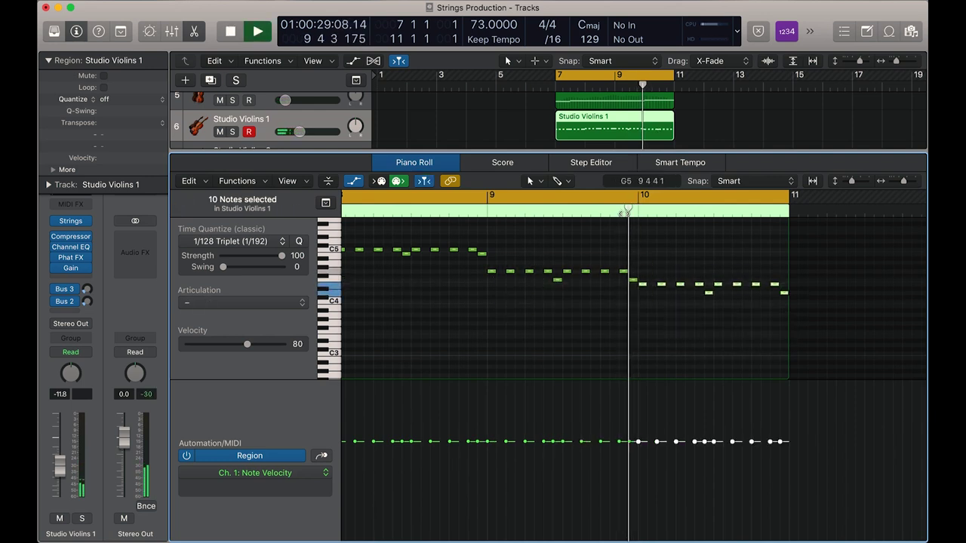
left_click(691, 261)
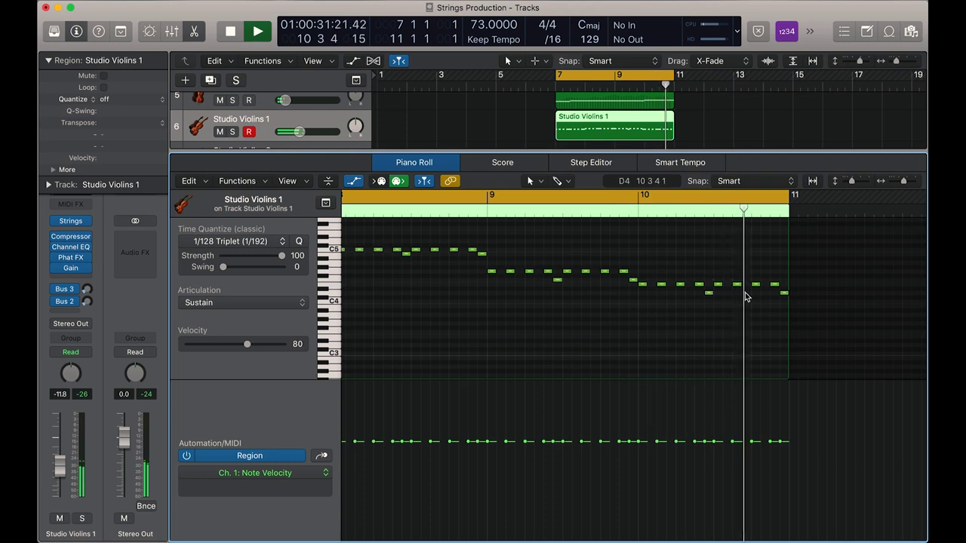
key("space")
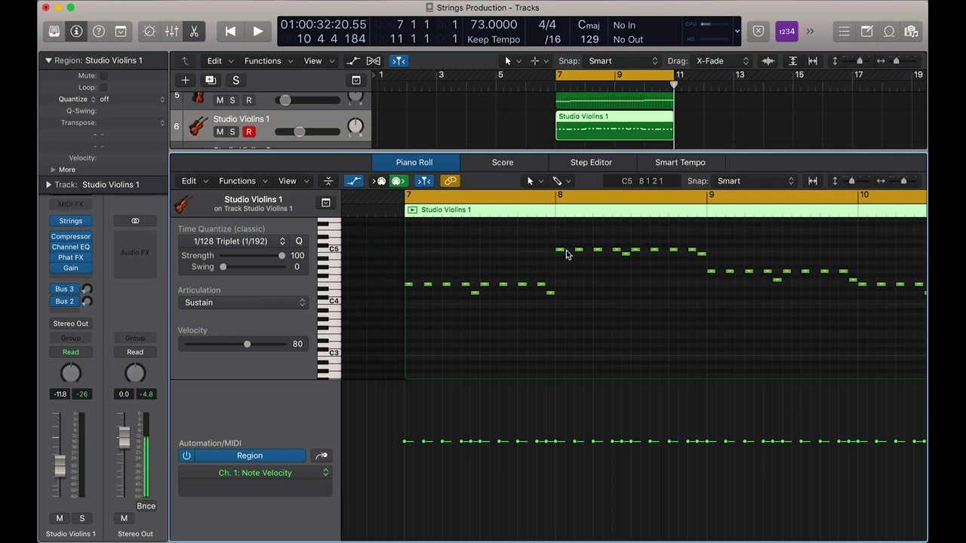
Set the articulation of all 40 notes in the Studio Violins 1 region to Spiccato and audition the start of the passage
left_click(226, 302)
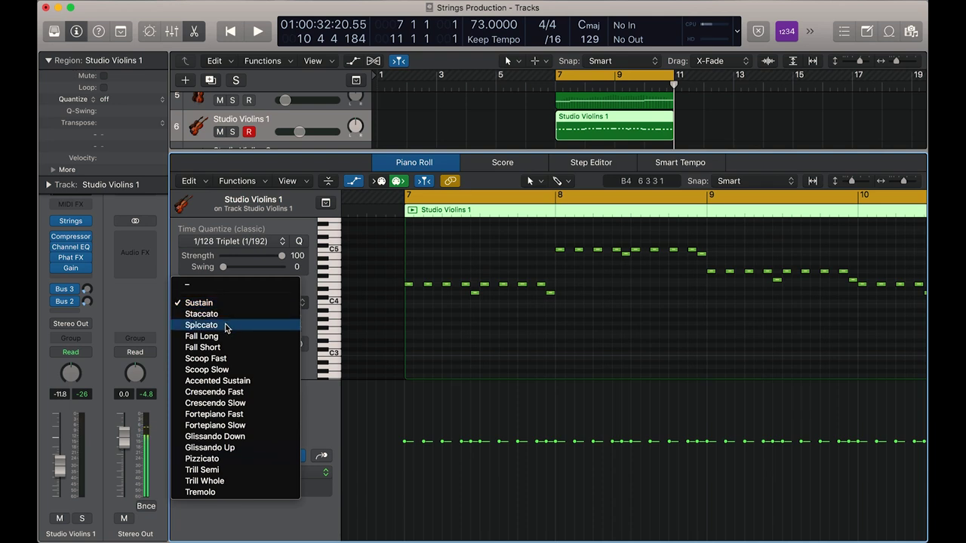
left_click(562, 323)
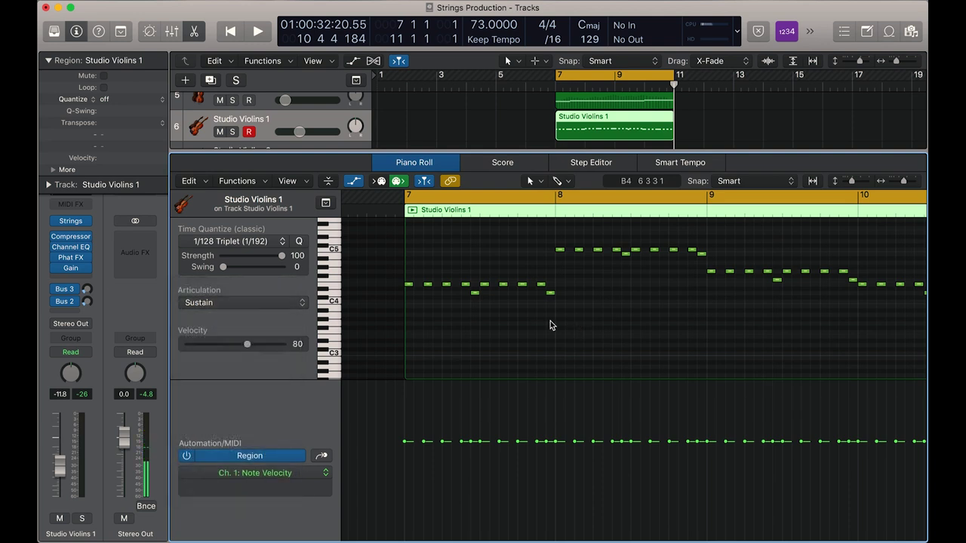
left_click_drag(412, 260, 526, 366)
key("super+a")
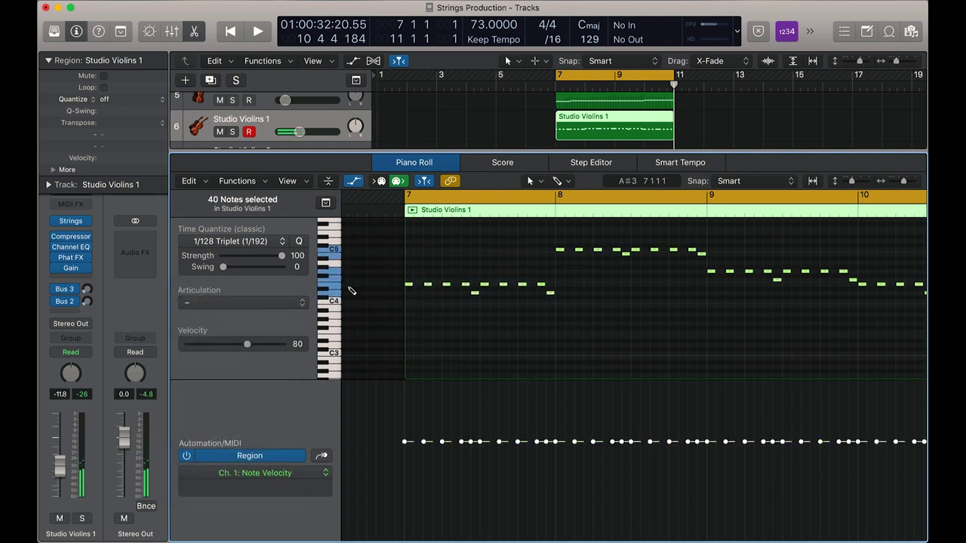
left_click(266, 306)
left_click(262, 341)
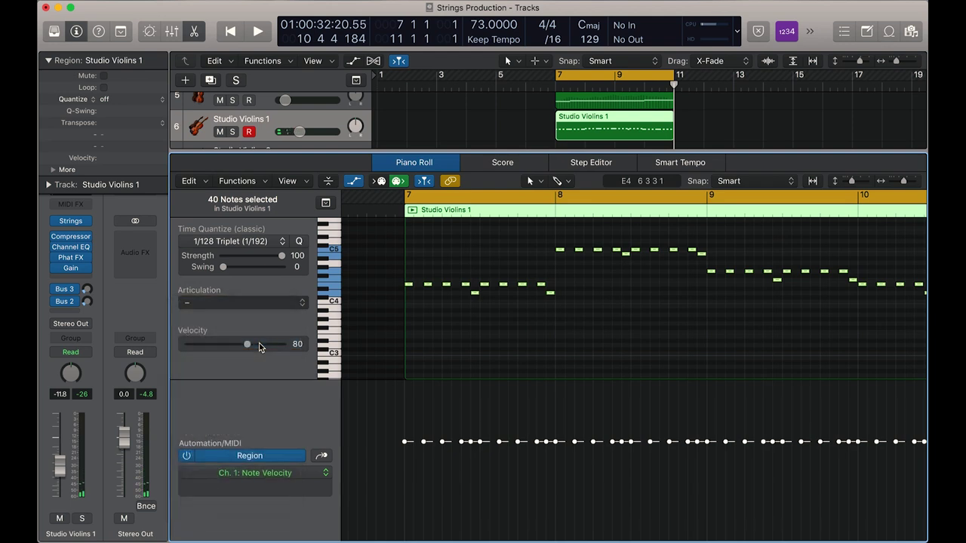
key("space")
left_click(501, 339)
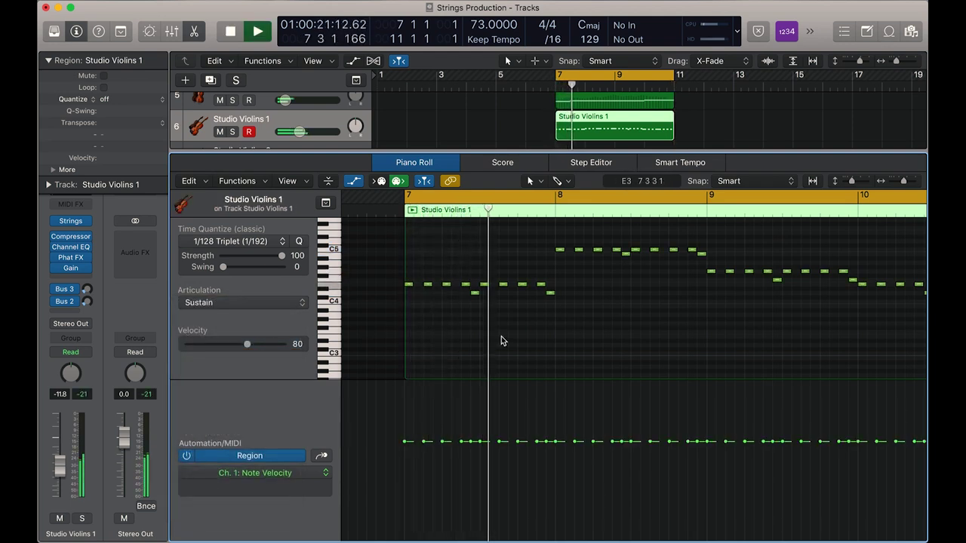
key("space")
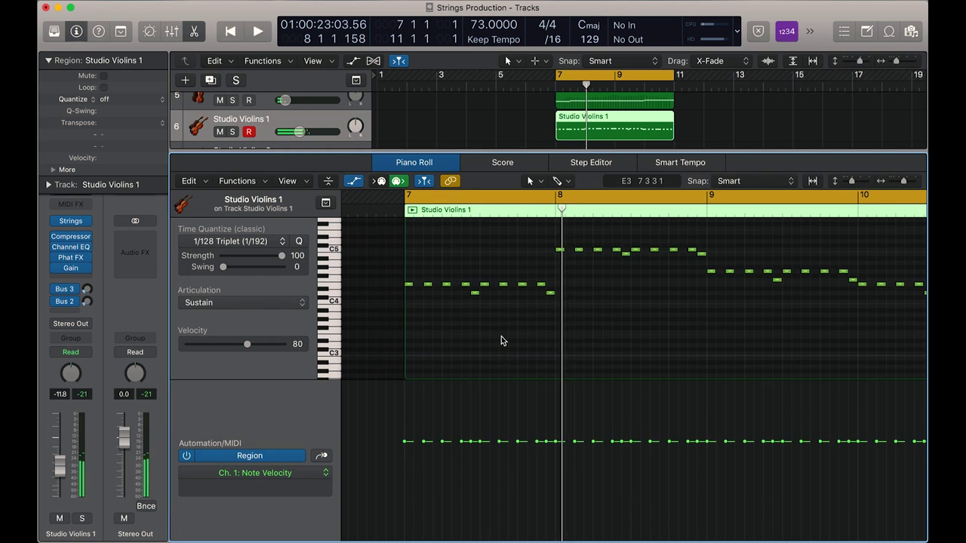
Switch all the region's notes to the Sustain articulation and play bar 7 to compare the sound
key("super+a")
left_click(238, 301)
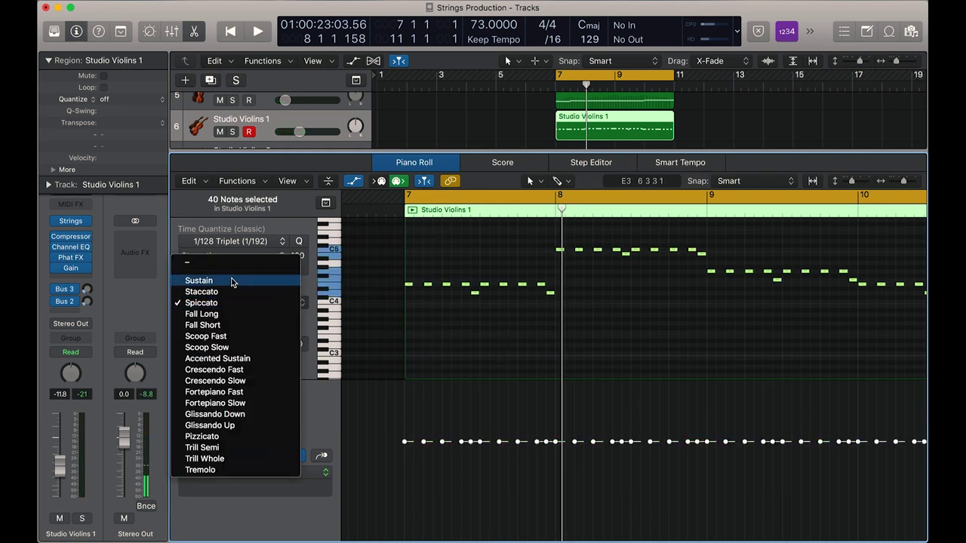
left_click(231, 284)
key("shift+space")
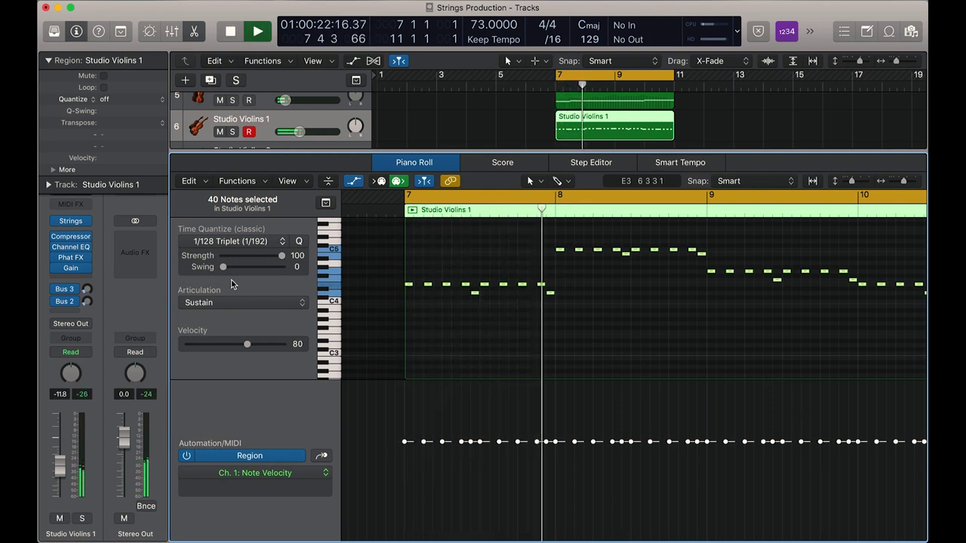
key("space")
Apply the Spiccato articulation to all the region's notes and listen through bars 7 to 10
left_click(231, 299)
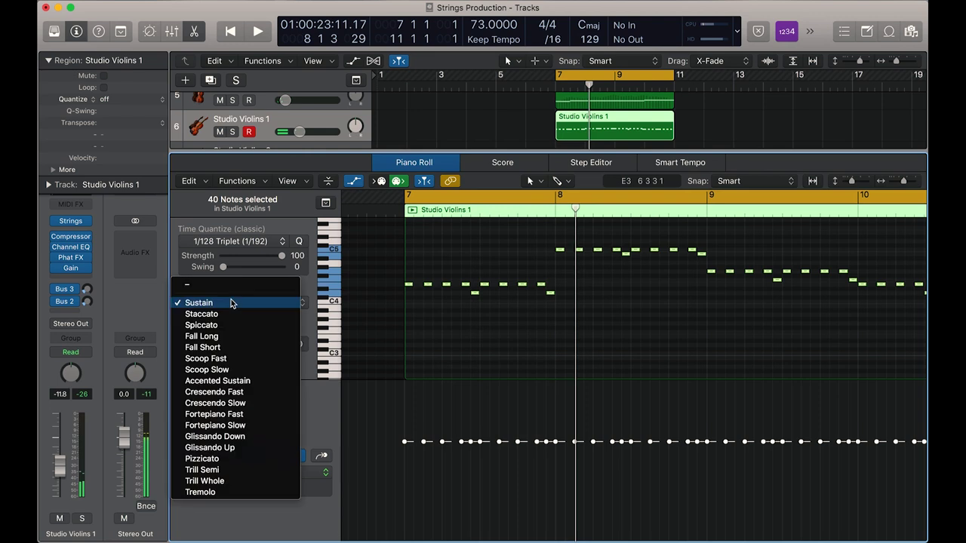
left_click(227, 329)
key("shift+space")
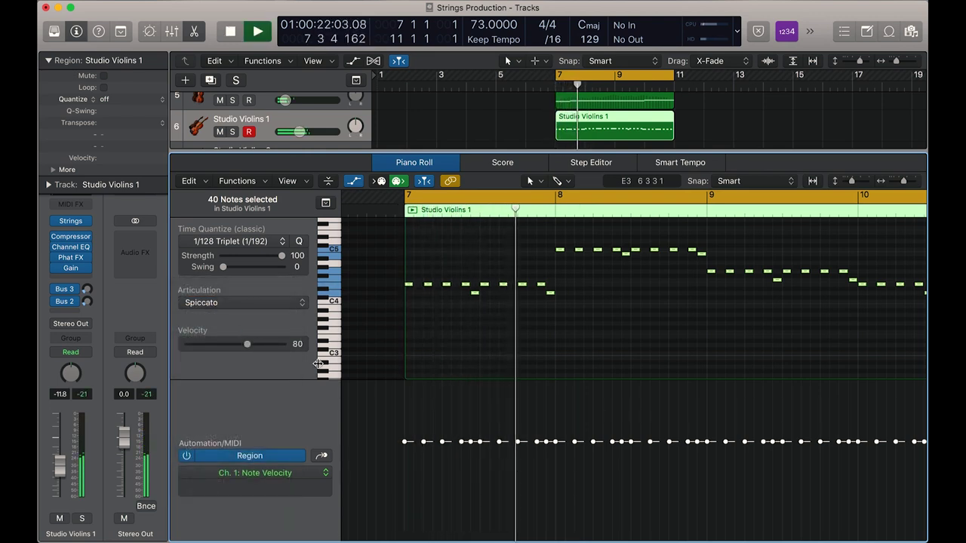
left_click(533, 361)
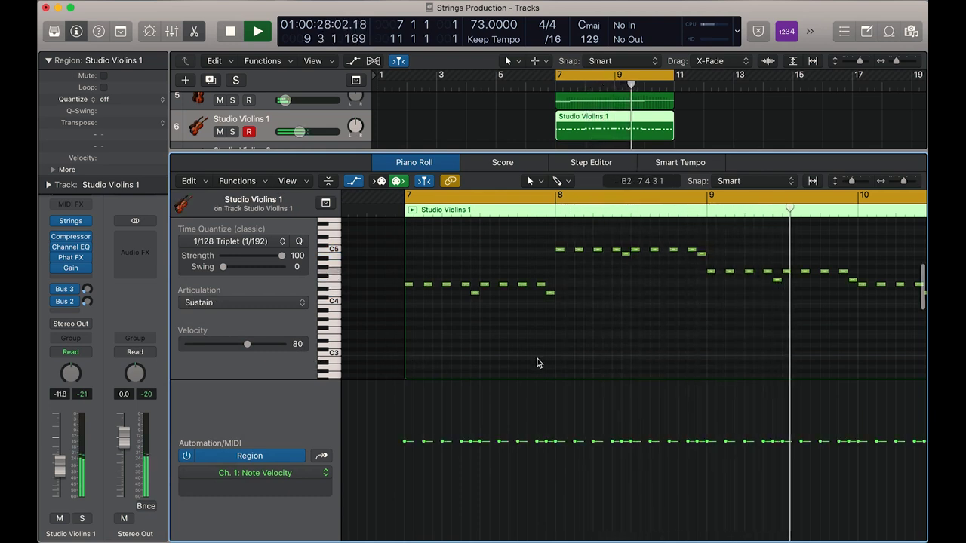
scroll(536, 362, "right", 5)
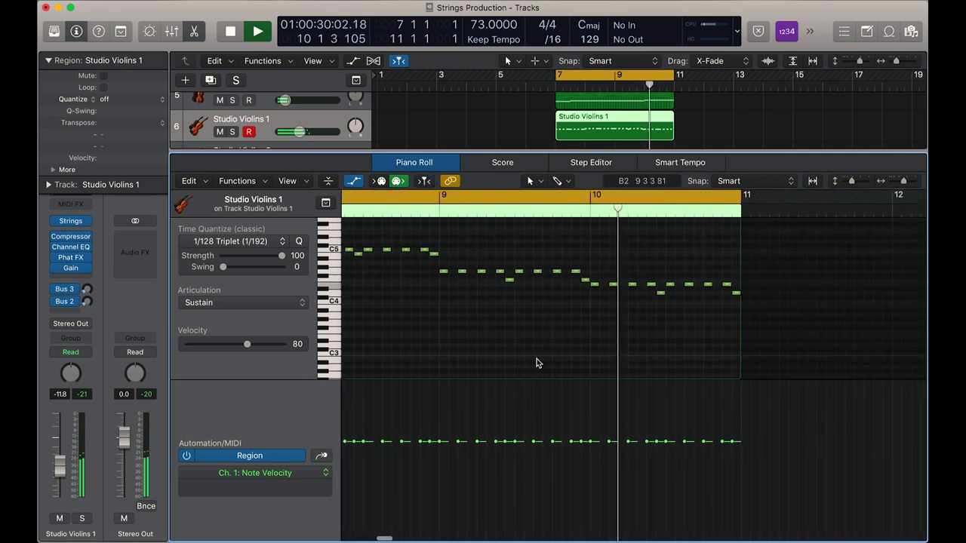
scroll(537, 362, "left", 2)
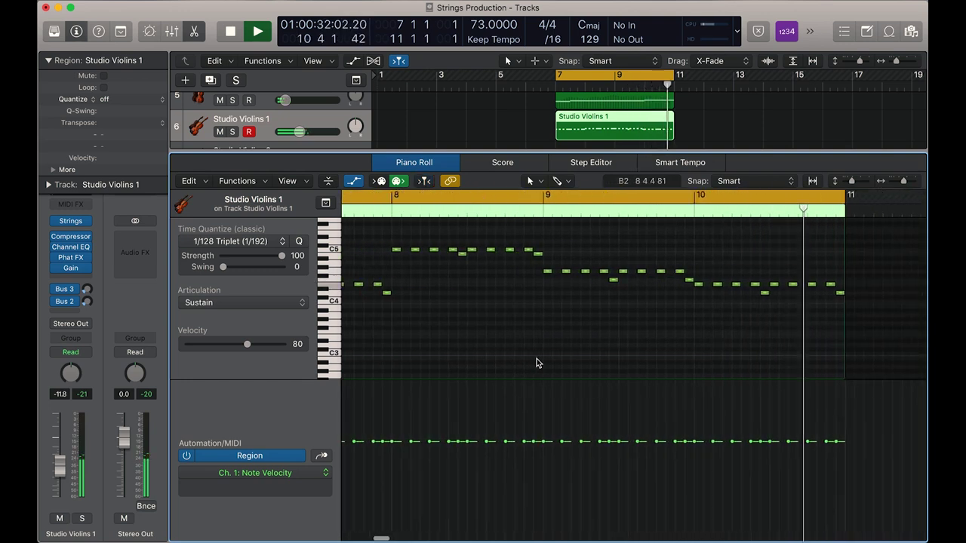
key("space")
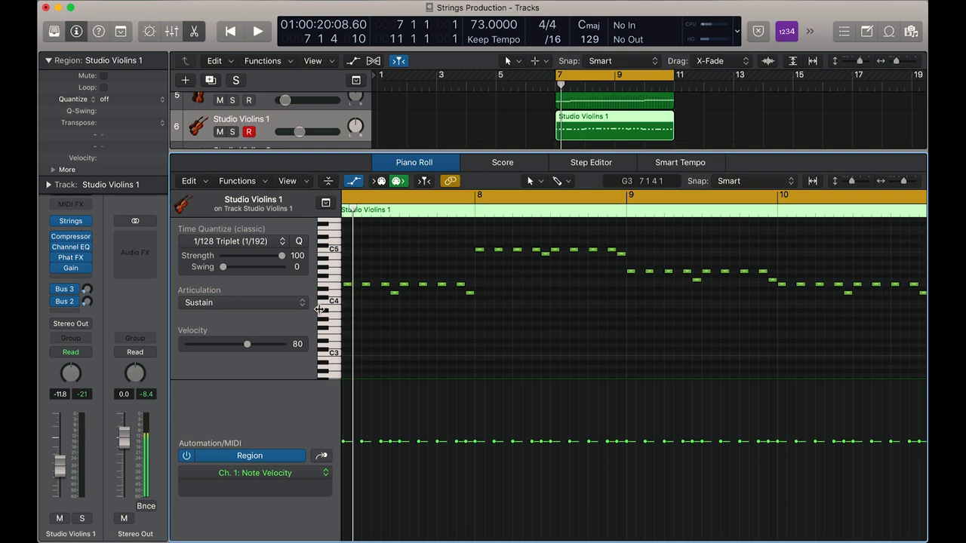
Randomize the velocities of all the Studio Violins 1 notes and play the region back
left_click(305, 472)
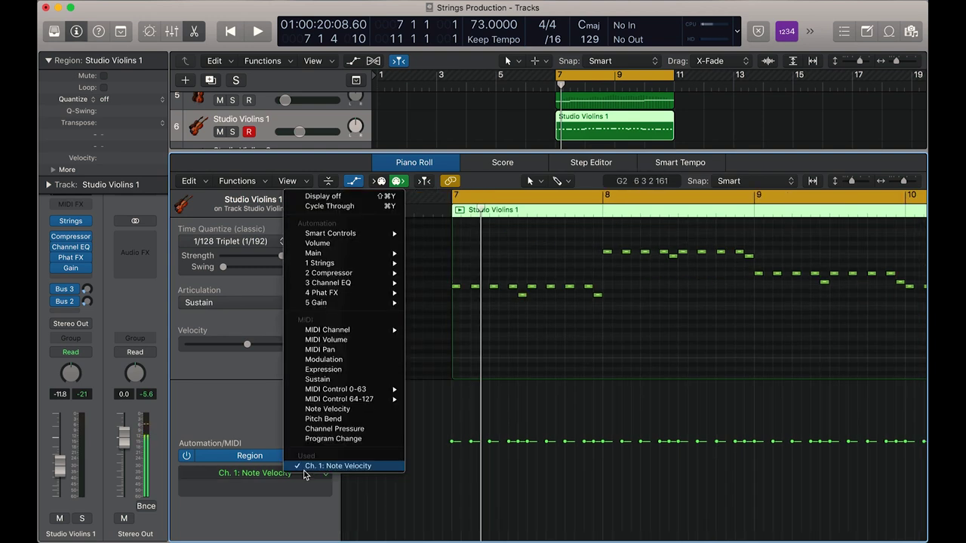
left_click(528, 347)
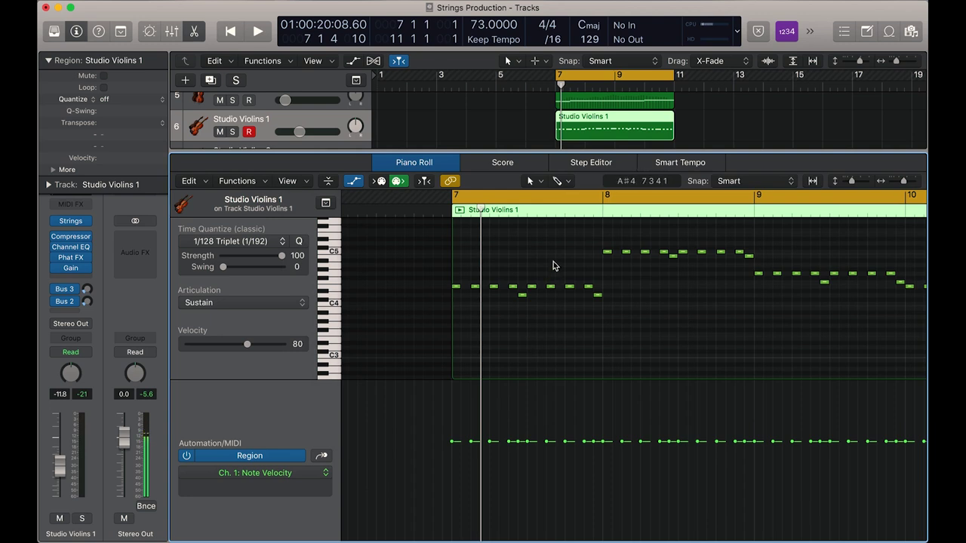
key("super+a")
key("ctrl+h")
left_click(702, 452)
key("super+w")
key("space")
left_click(582, 334)
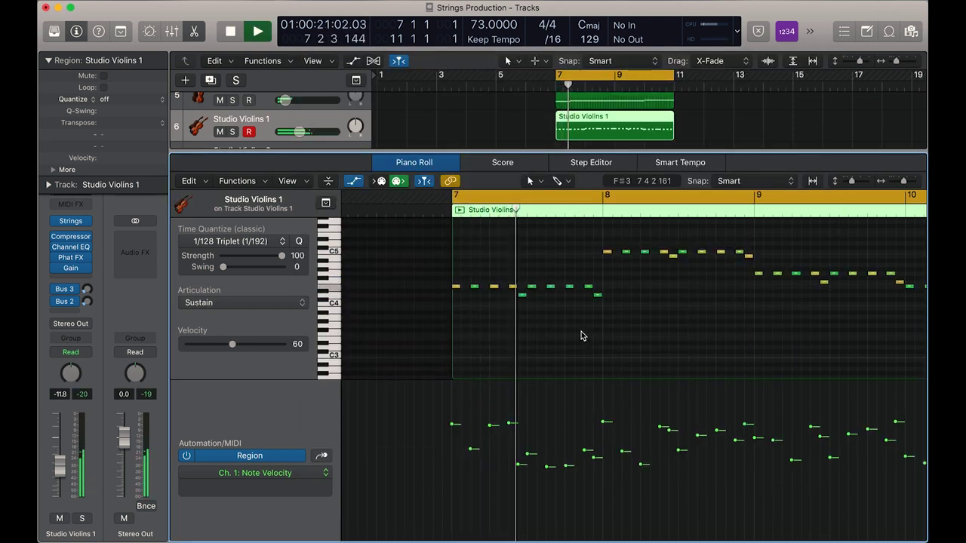
Lower the Studio Violins 1 volume to -20.0 dB, switch its panning to Stereo Pan and pan it to +34
left_click_drag(63, 480, 63, 487)
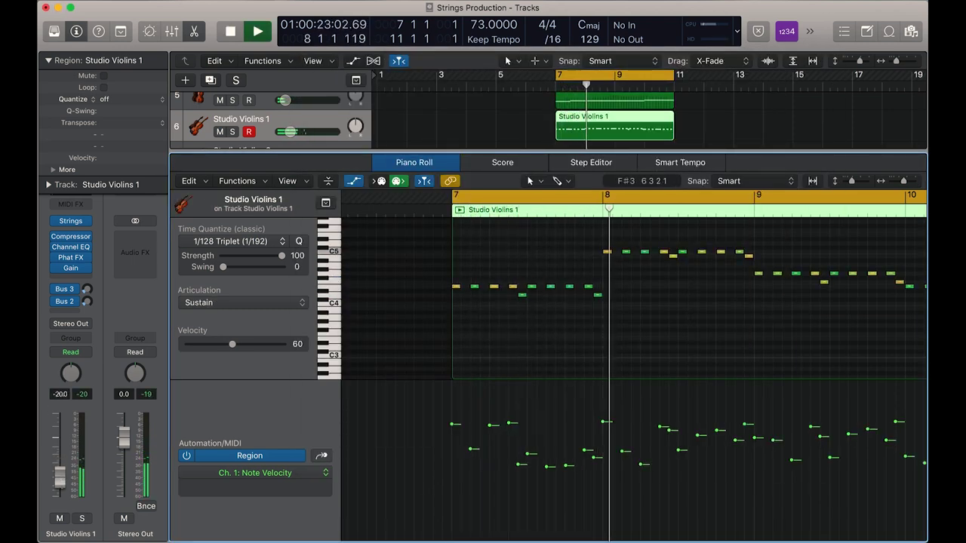
right_click(72, 375)
left_click(78, 384)
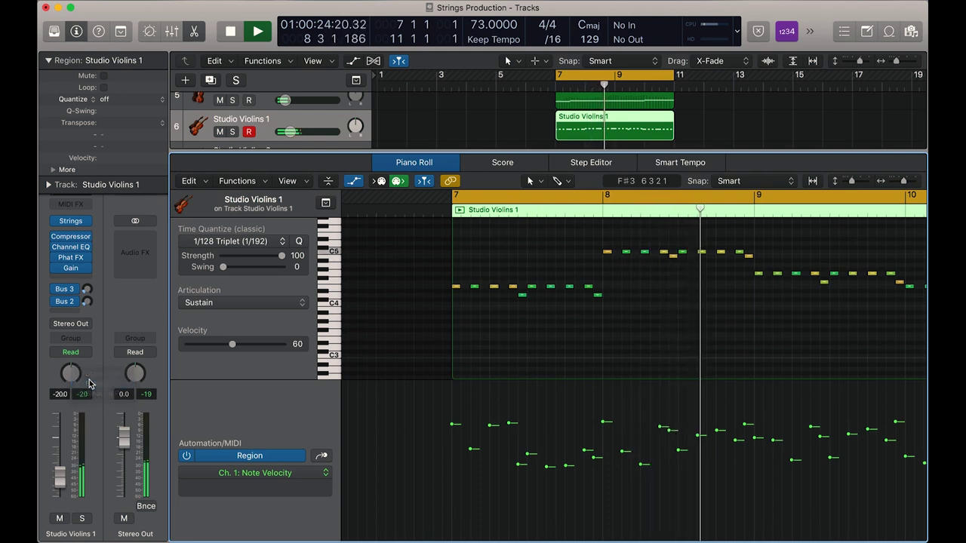
right_click(80, 378)
left_click(83, 378)
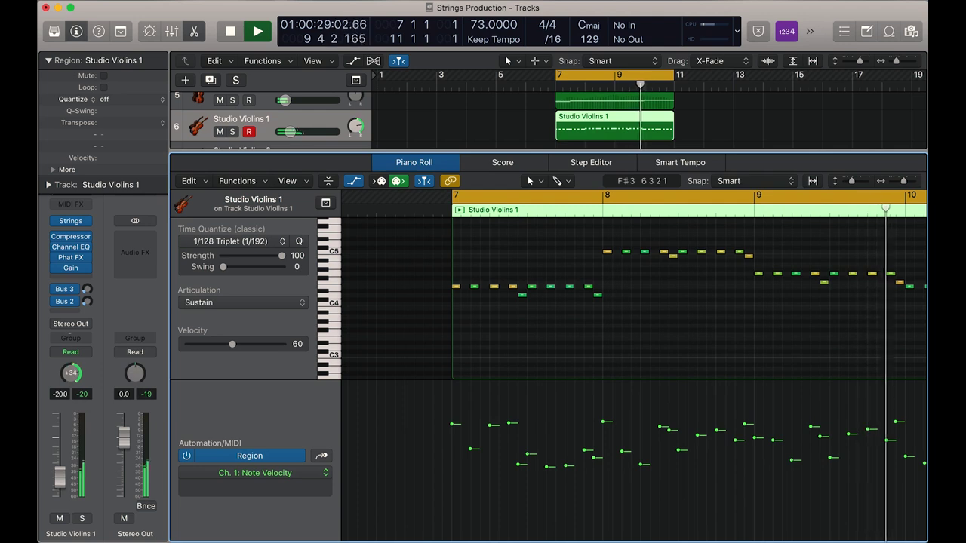
Close the note editor, adjust the Bus 3 reverb send on Studio Violins 1 and set its volume to -24.0 dB during playback
key("e")
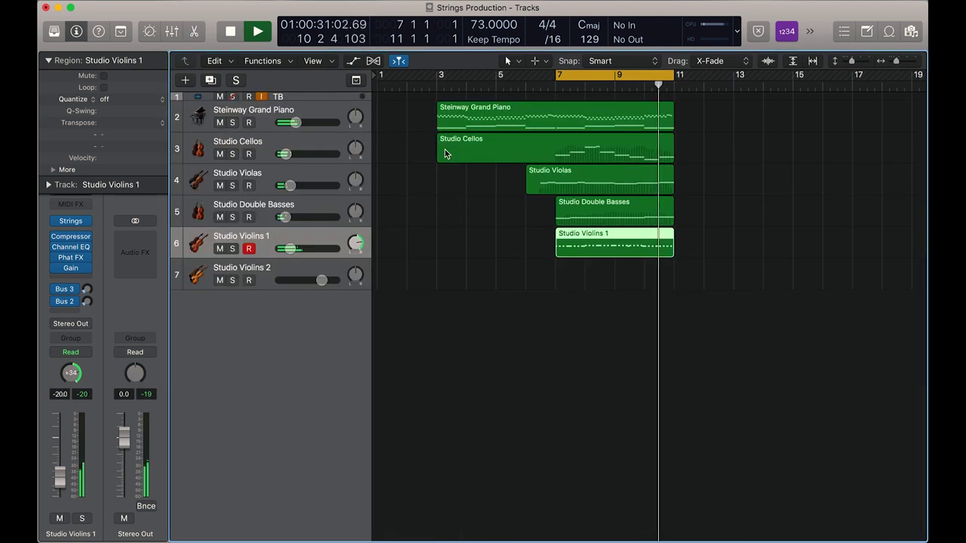
left_click(504, 274)
left_click_drag(87, 289, 87, 310)
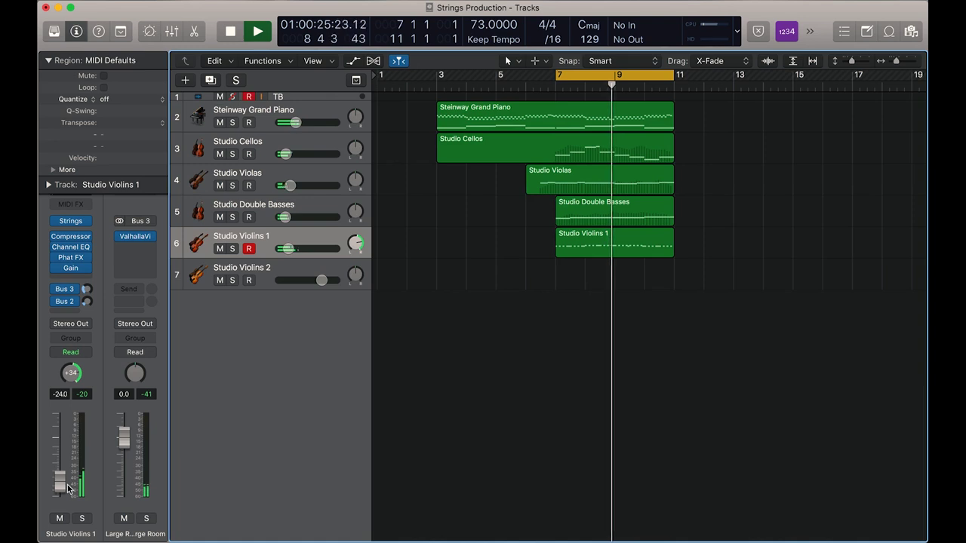
key("space")
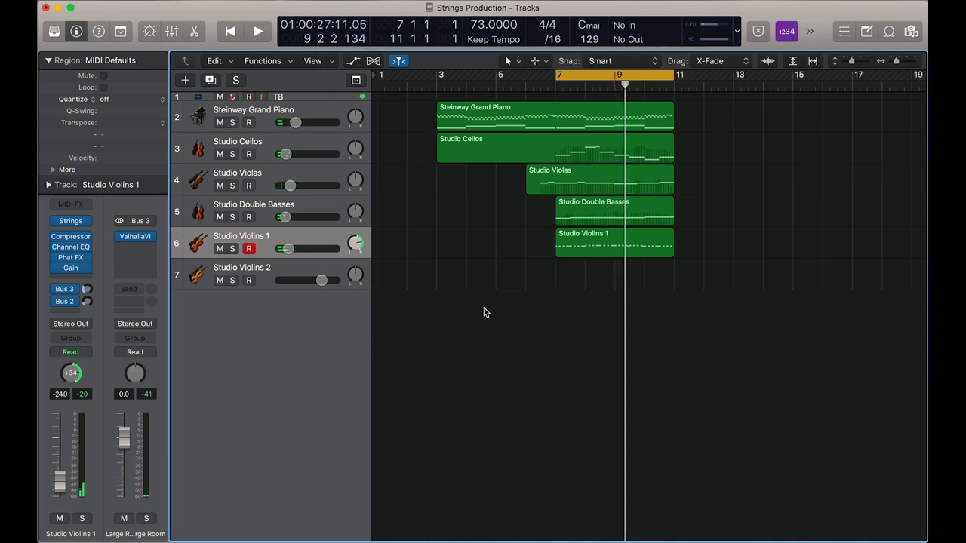
Switch the Studio Violas track to Stereo Pan and pan it to the left
right_click(356, 180)
left_click(423, 163)
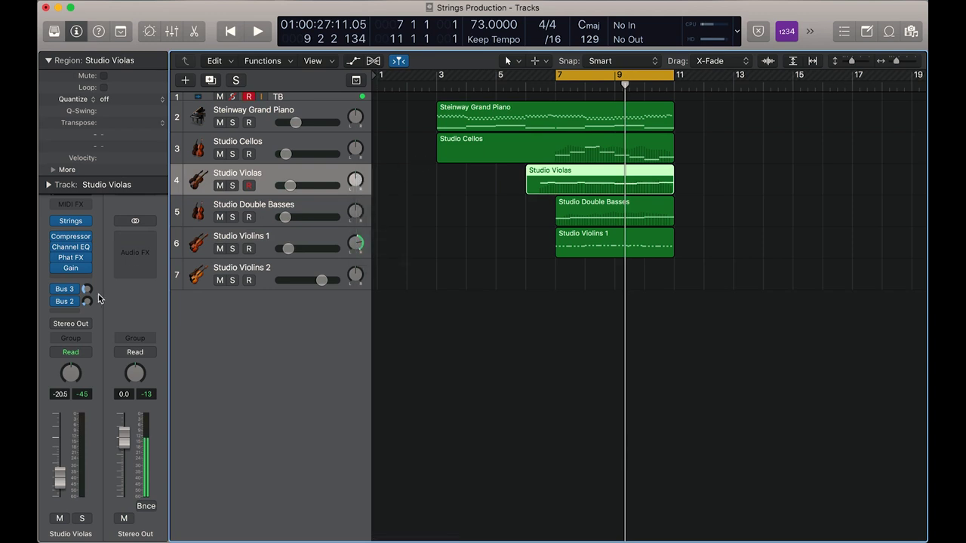
right_click(73, 374)
left_click(91, 376)
Switch the Studio Cellos track to Stereo Pan and pan it to +22
left_click(325, 149)
right_click(358, 148)
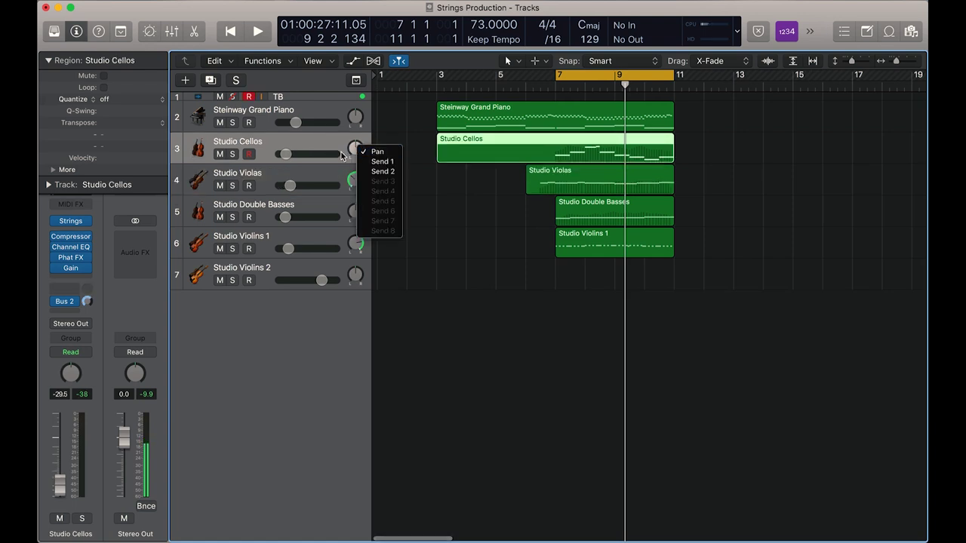
left_click(318, 146)
right_click(79, 374)
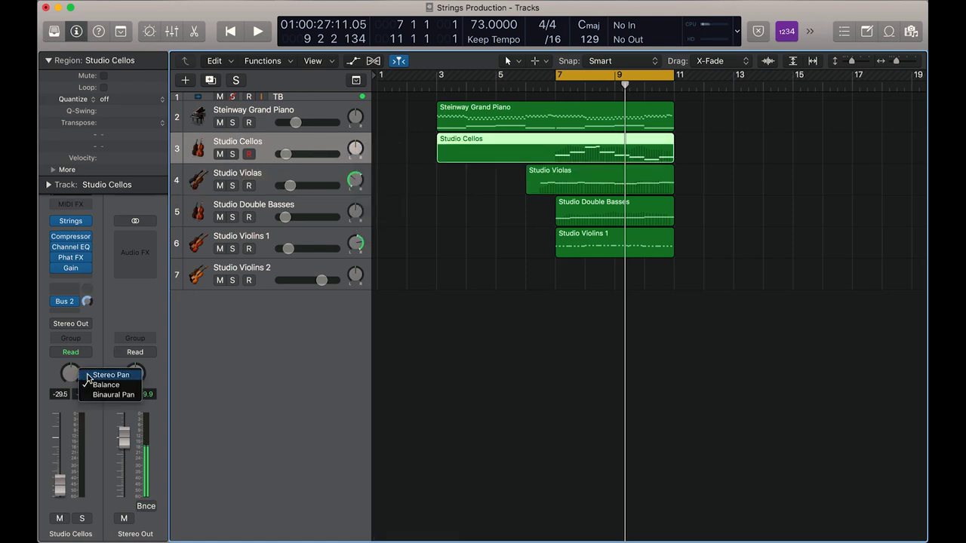
left_click(88, 376)
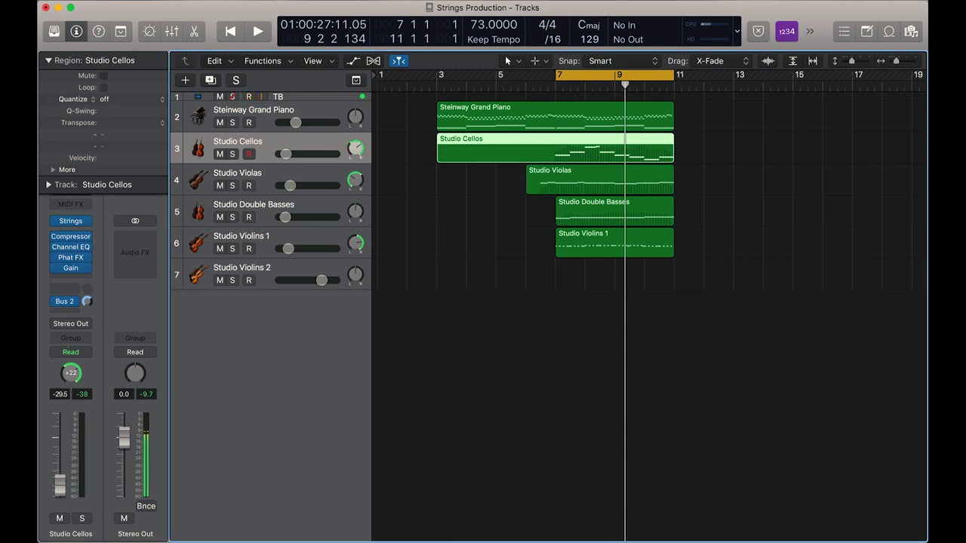
Switch the Studio Violins 2 track to Stereo Pan and pan it to -27
left_click(296, 272)
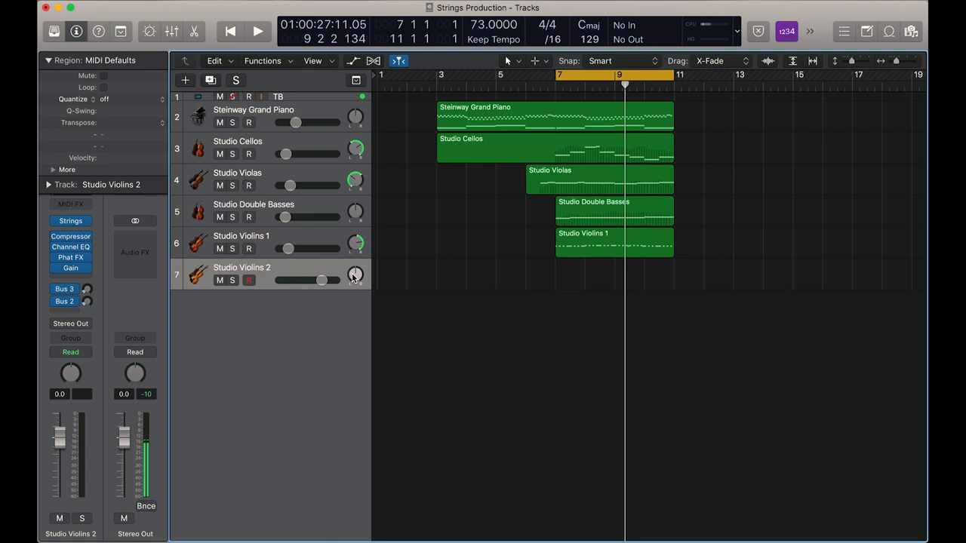
right_click(67, 373)
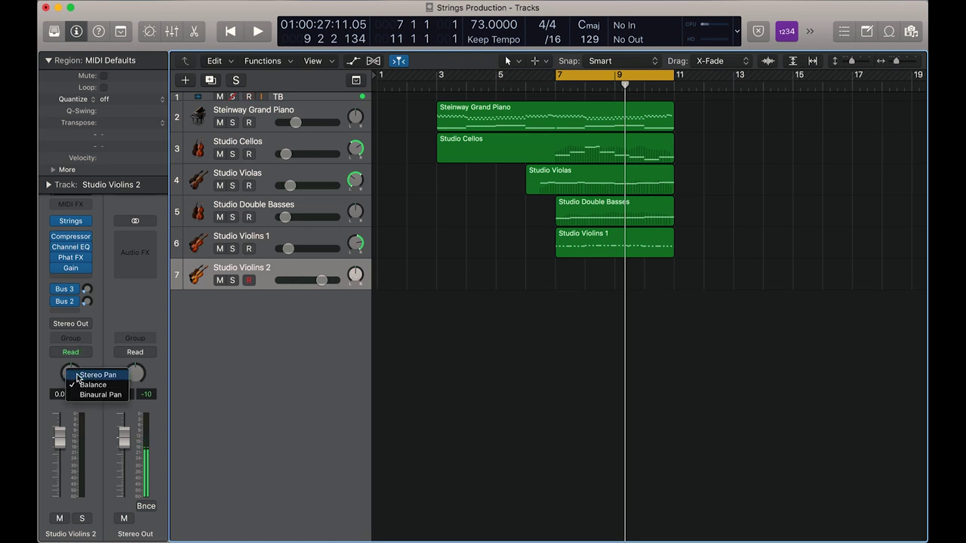
left_click(88, 375)
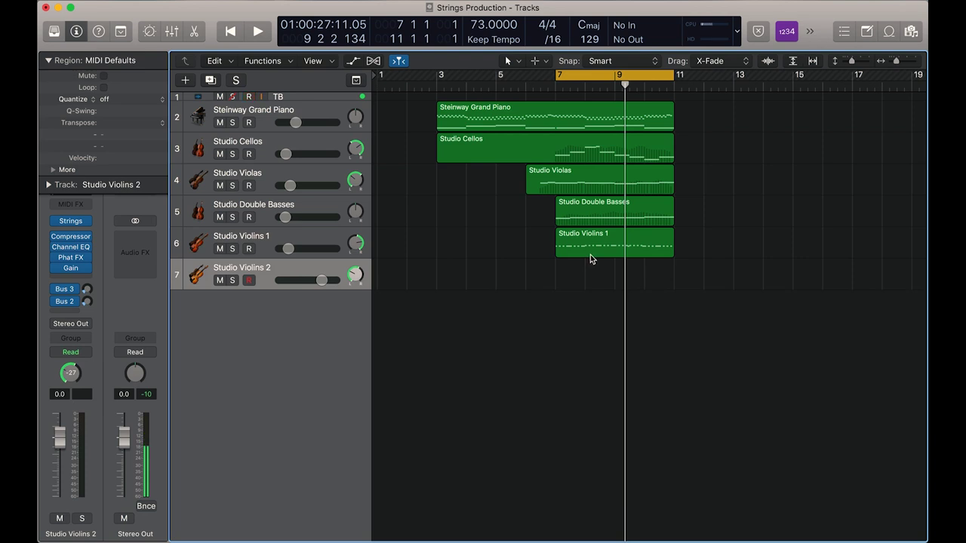
Copy the Studio Violins 1 region onto the Studio Violins 2 track and transpose all of the copy's notes up three semitones
left_click_drag(591, 255, 593, 277)
double_click(579, 272)
left_click_drag(551, 249, 455, 350)
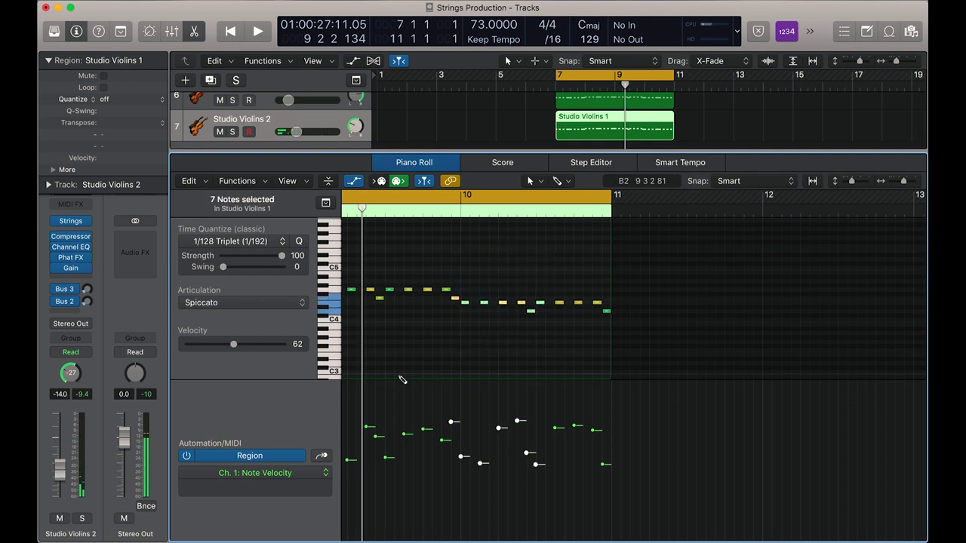
key("super+a")
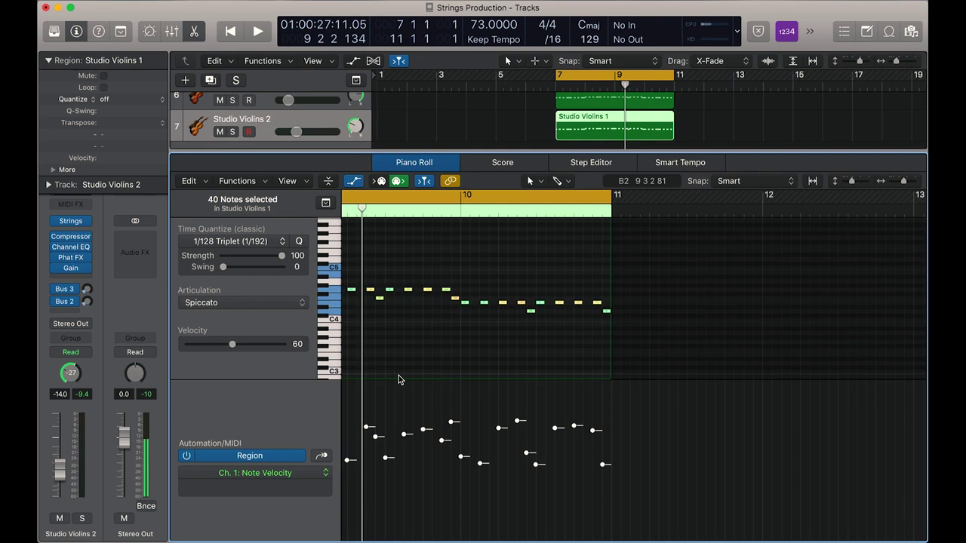
key("alt+Up")
key("alt+Up")
key("alt+Up")
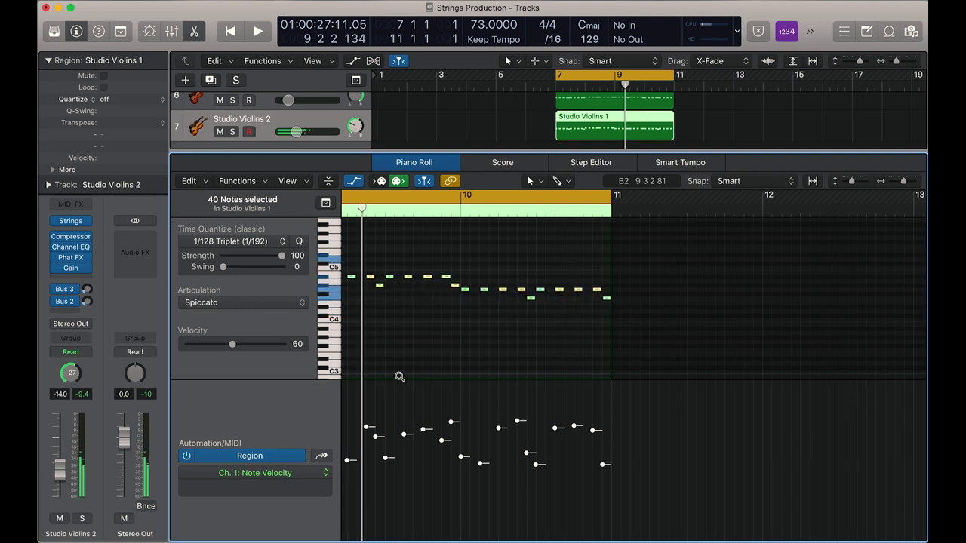
Solo both violin tracks and play the two parts together from bar 7
key("ctrl+s")
key("shift+Return")
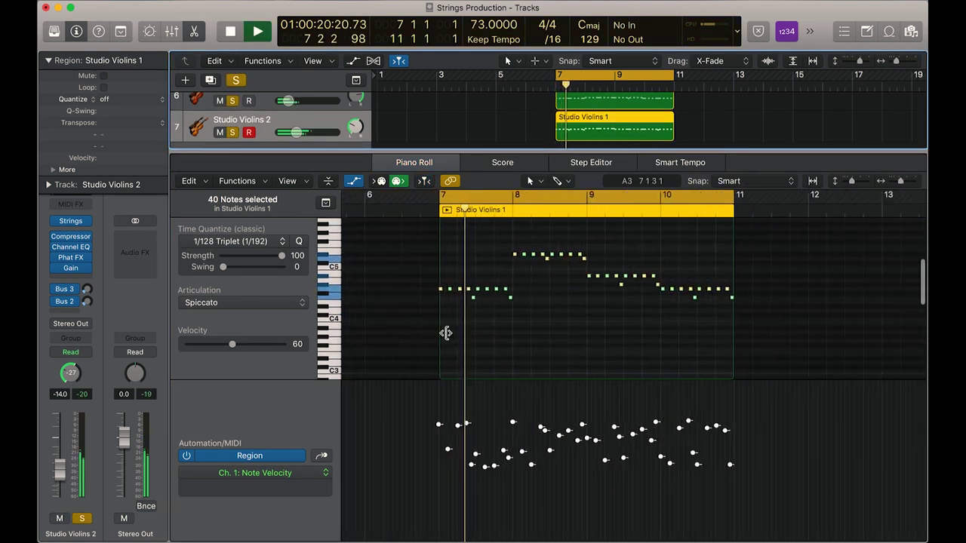
scroll(445, 332, "right", 3)
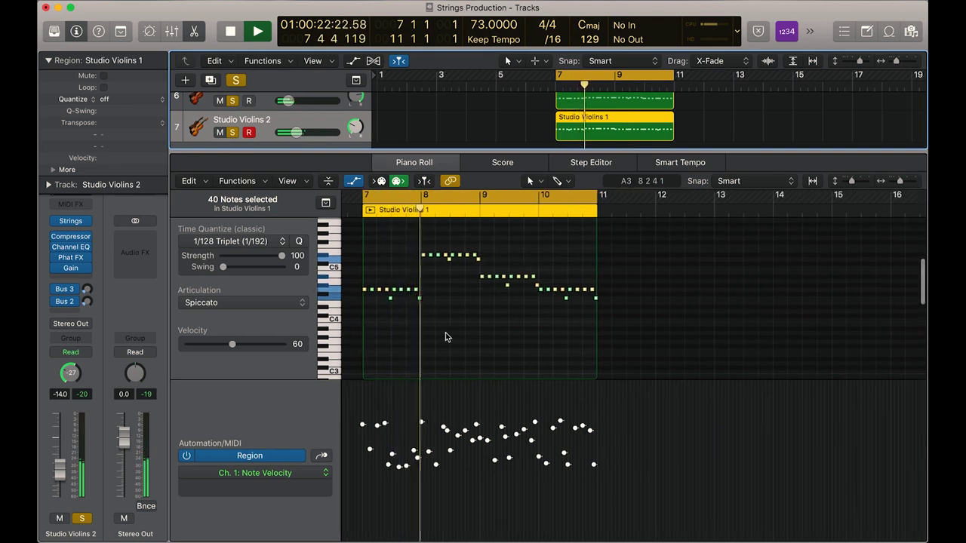
Raise the eight high notes in bar 8 of the Studio Violins 2 region by one semitone and play the result
key("space")
key("super+Right")
key("super+Right")
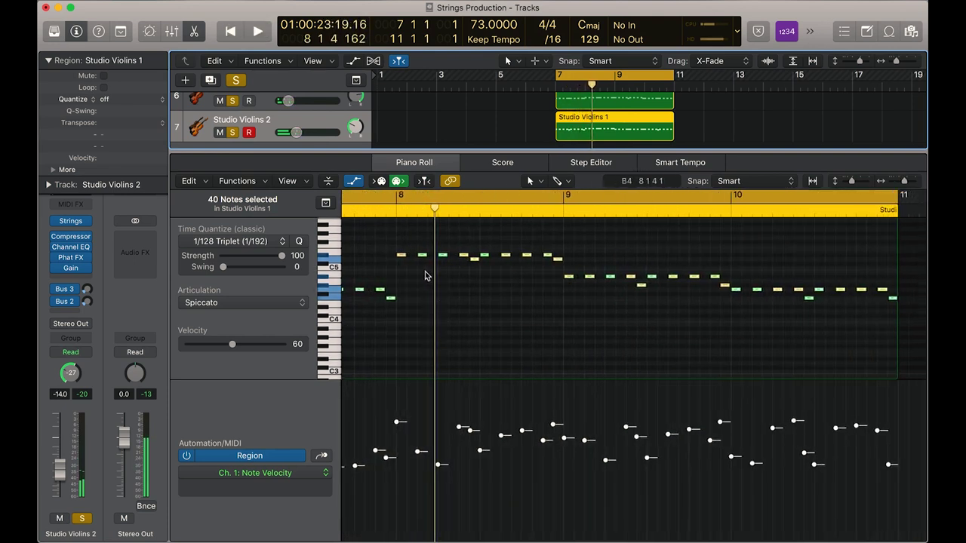
left_click(385, 255)
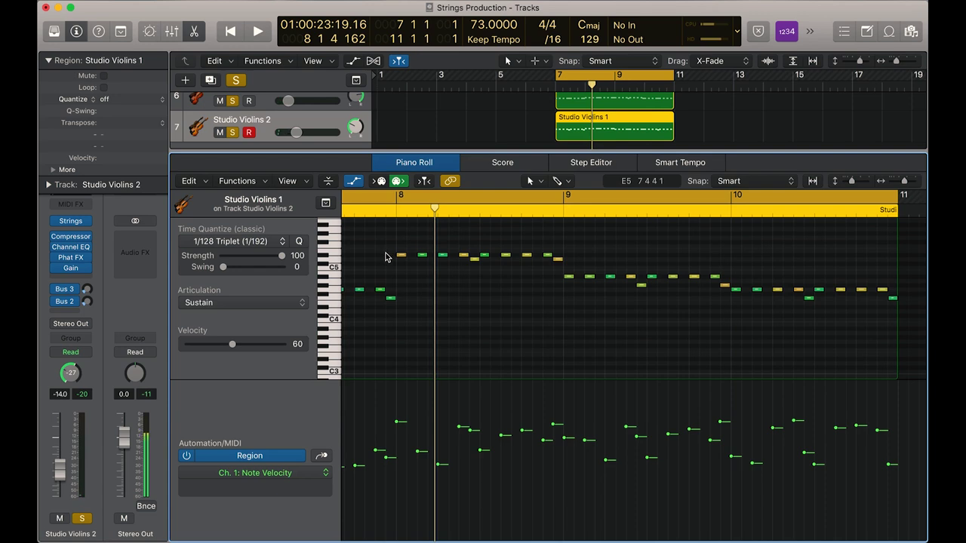
left_click_drag(394, 257, 538, 255)
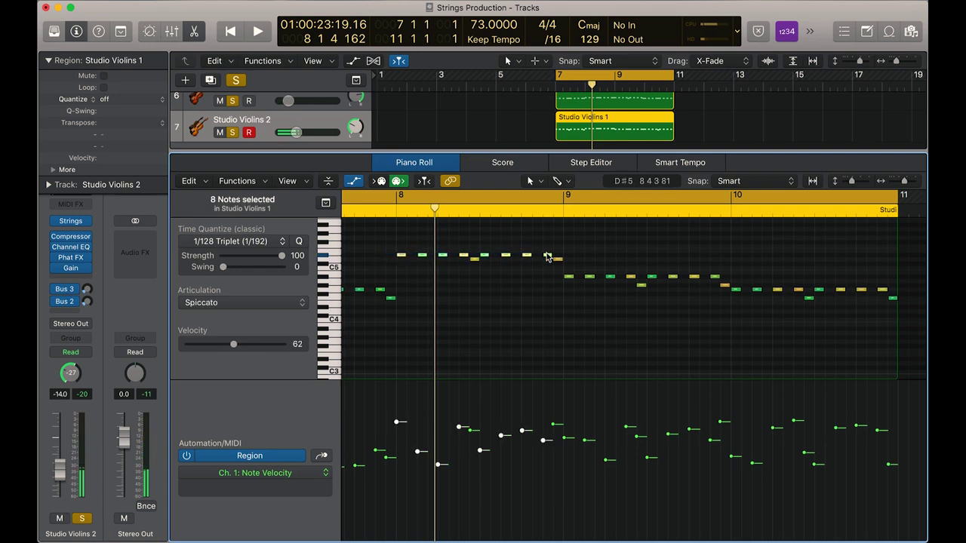
key("shift+space")
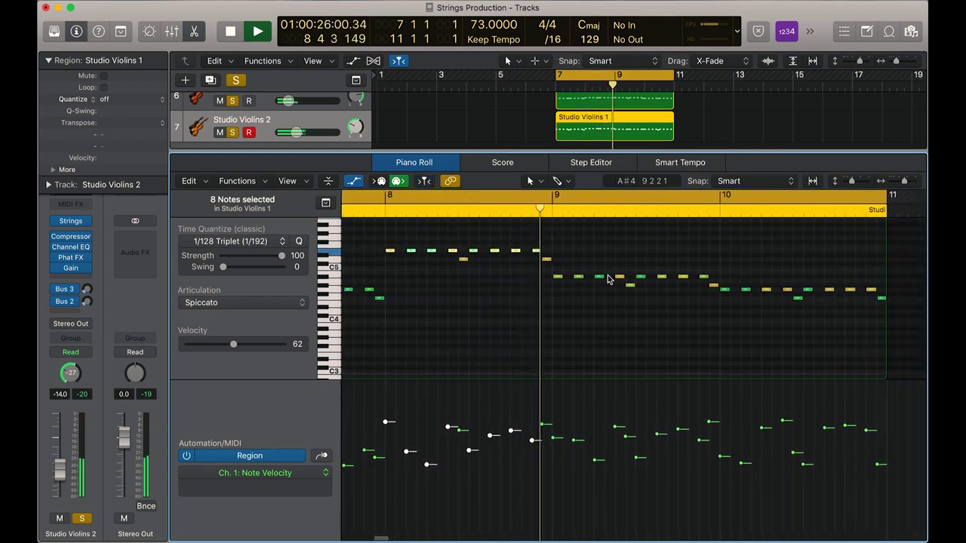
key("space")
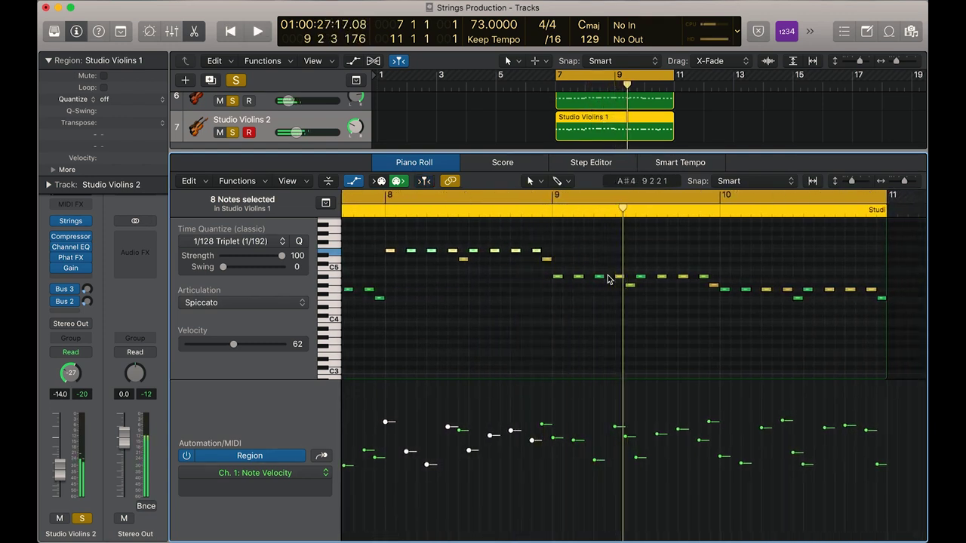
Raise the eight upper notes in bar 9 of the Studio Violins 2 region by one semitone and listen through to bar 10
left_click_drag(518, 281, 705, 275)
key("space")
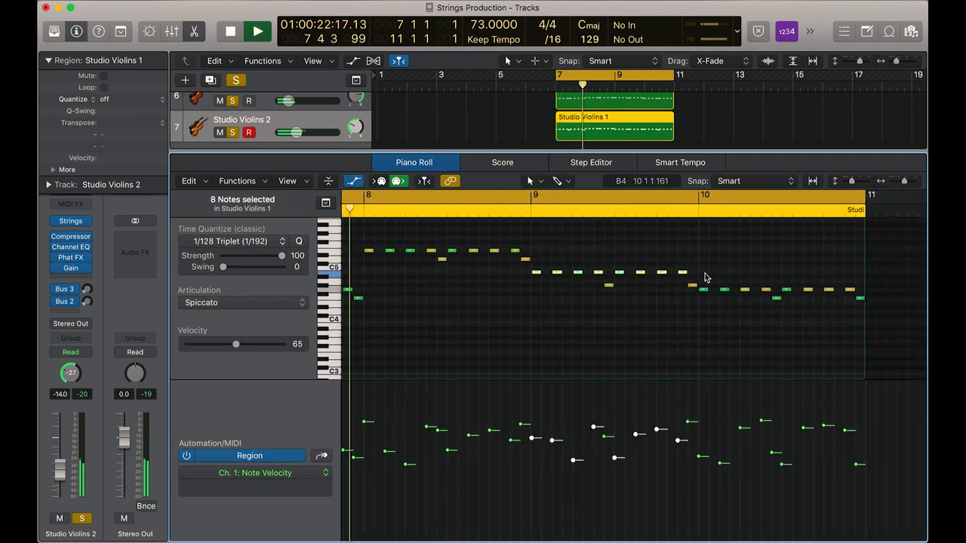
left_click(703, 289)
key("space")
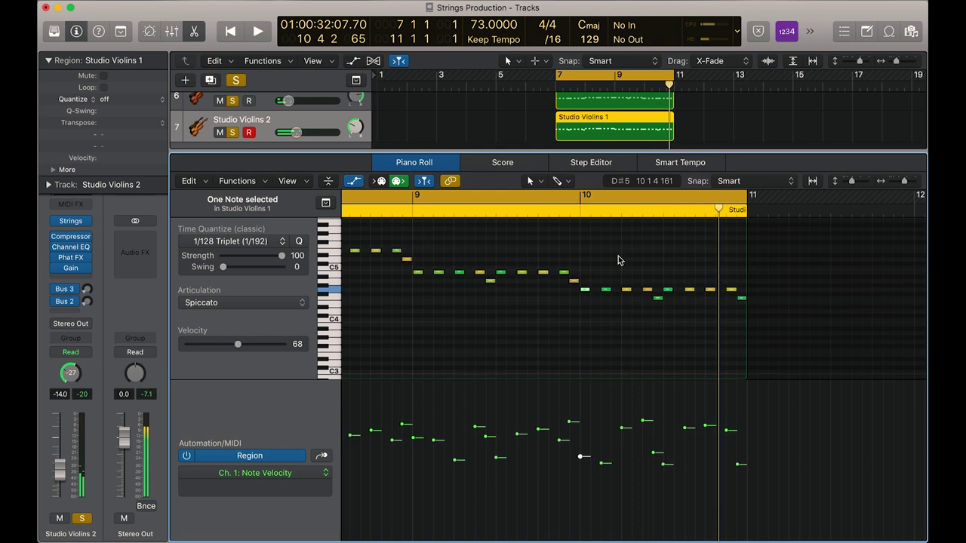
During playback, lower the Studio Violins 2 volume to -21.5 dB and set its Bus 3 reverb send to -16.6 dB
left_click(355, 181)
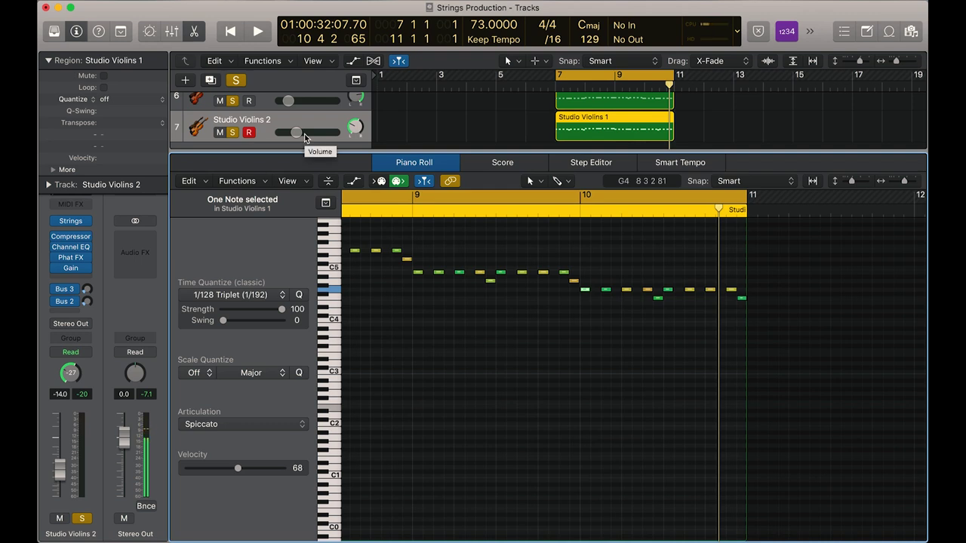
key("space")
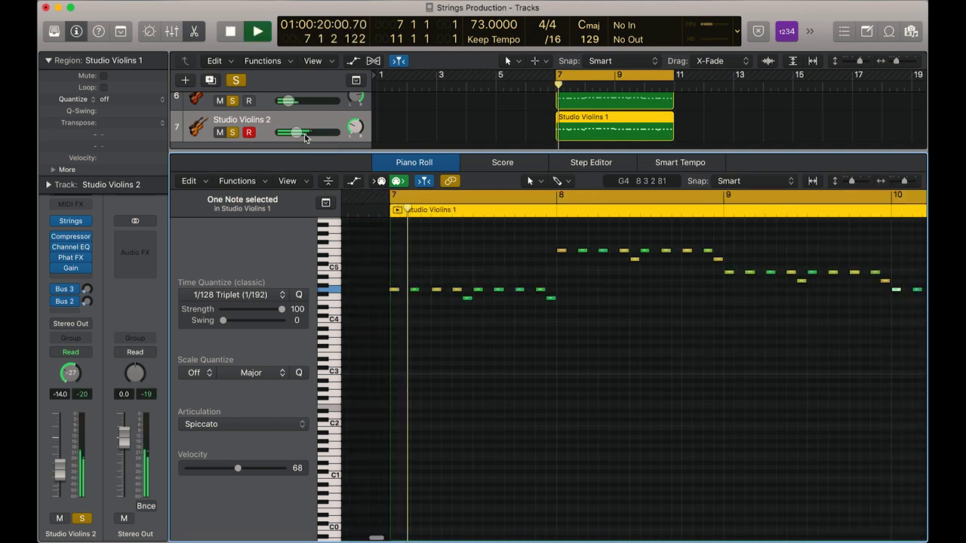
left_click_drag(304, 138, 274, 132)
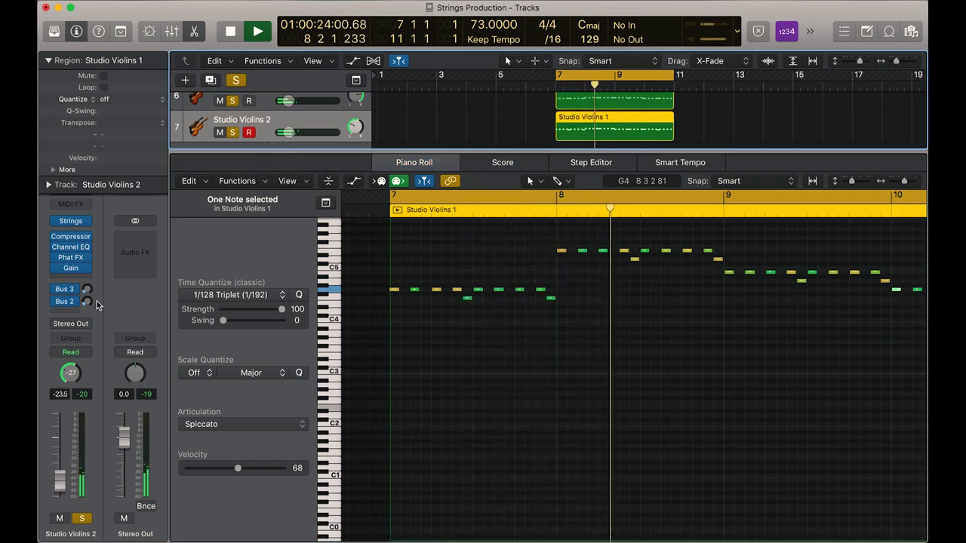
left_click(64, 289)
left_click_drag(86, 289, 88, 279)
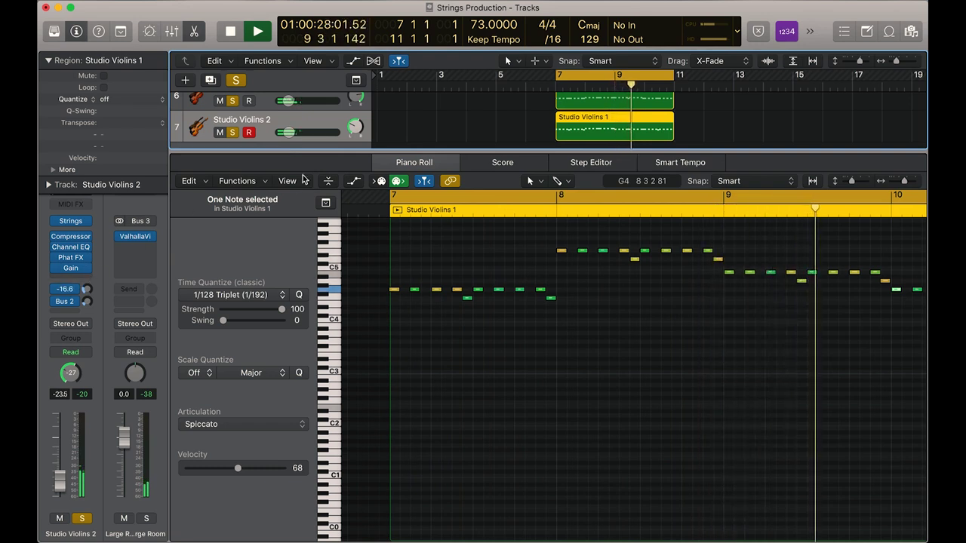
left_click_drag(287, 132, 292, 132)
Close the Piano Roll and solo the double basses, violas and cellos to hear them together with both violin tracks
key("p")
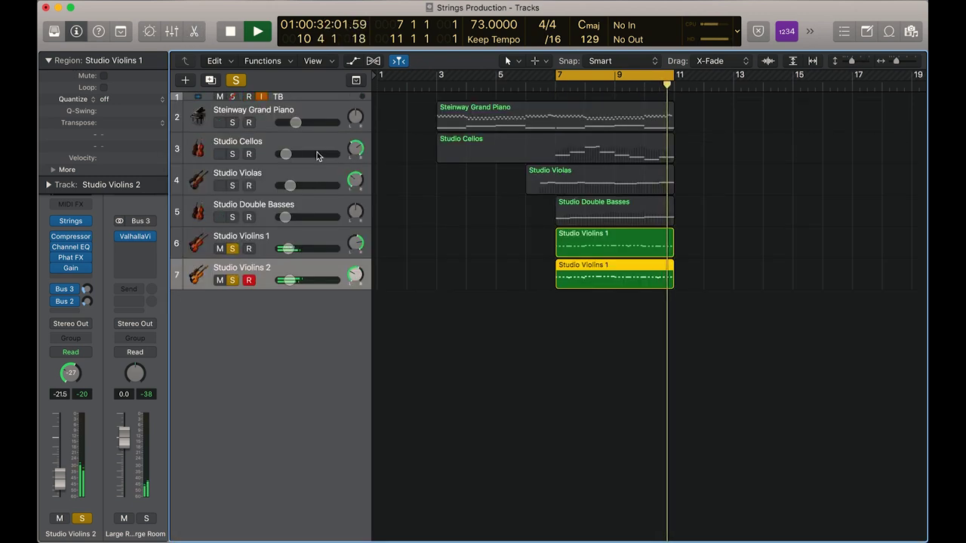
left_click(233, 216)
left_click(233, 185)
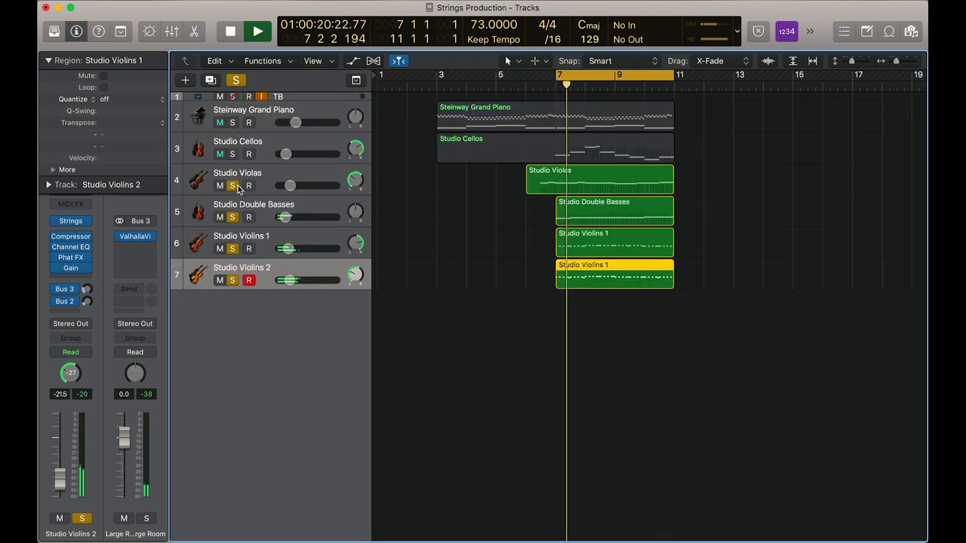
left_click(232, 154)
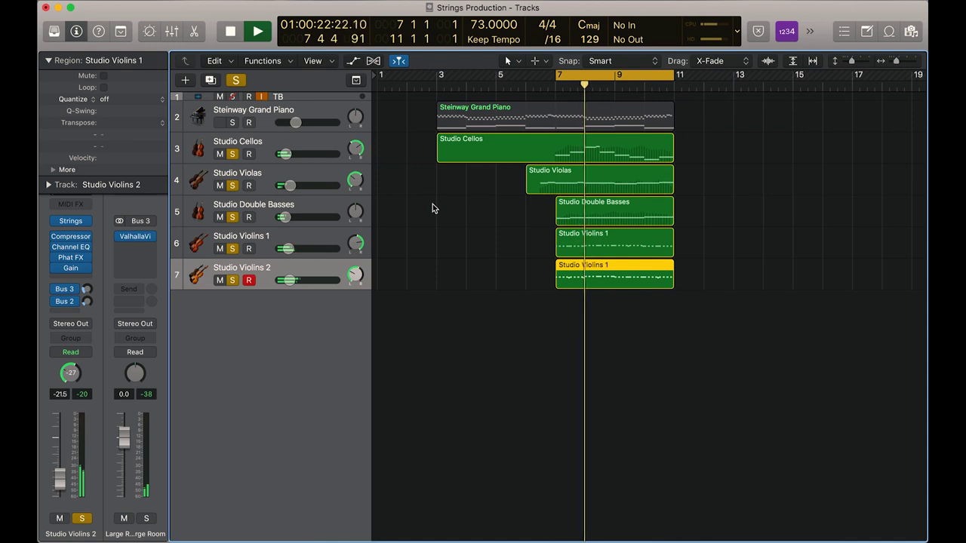
Select both violin tracks and lower their levels together, bringing Studio Violins 1 down to -30.5 dB
left_click(323, 236, "shift")
key("x")
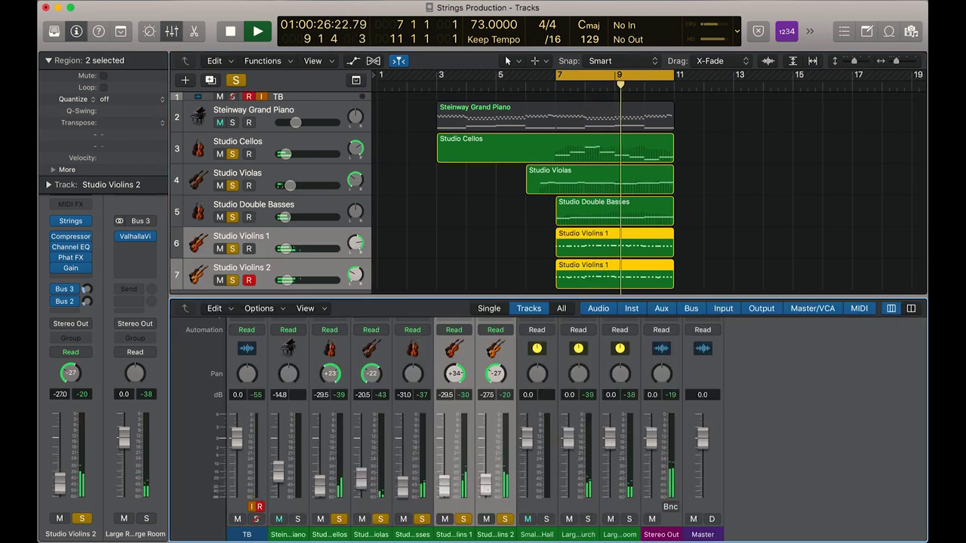
left_click_drag(557, 257, 602, 258)
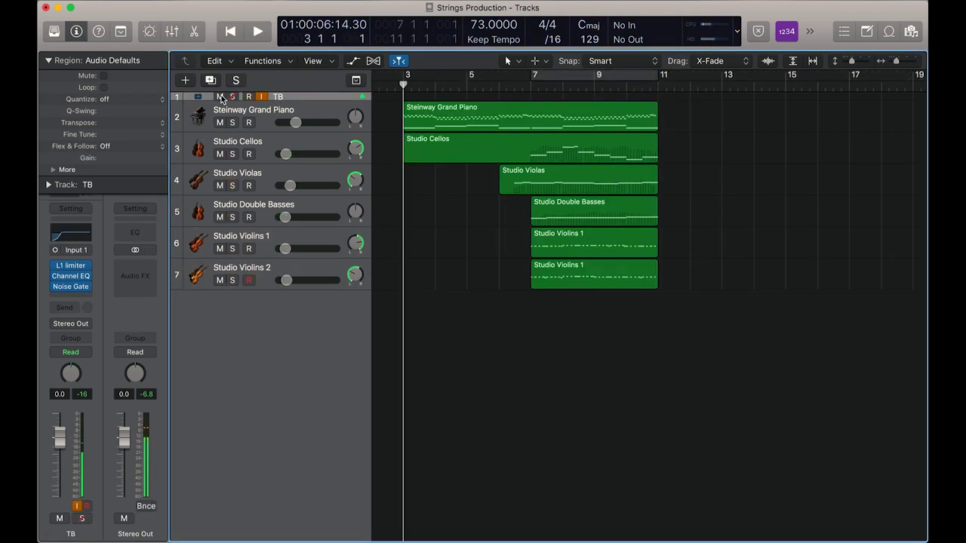
Insert a stereo Limiter on the Stereo Out channel, slightly lower its output level and raise its gain
left_click(144, 270)
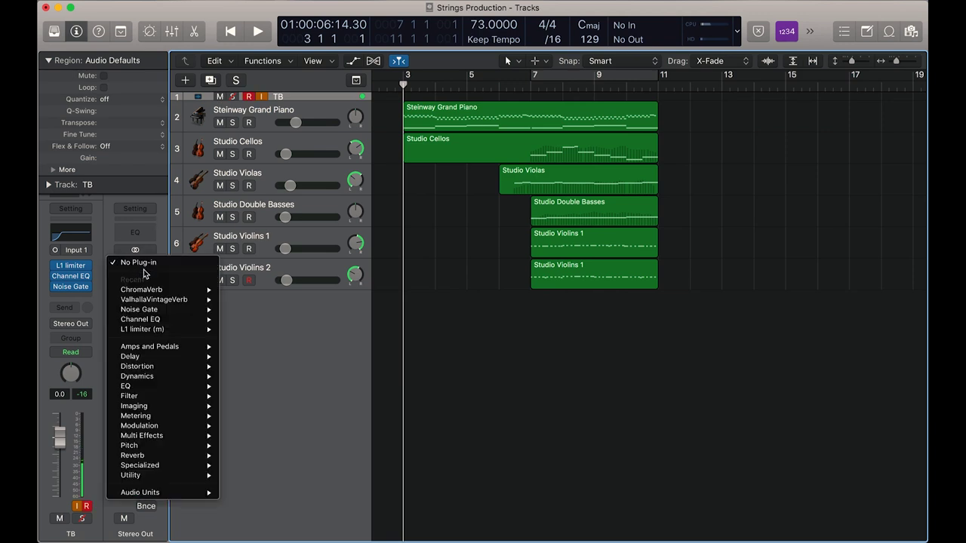
mouse_move(188, 329)
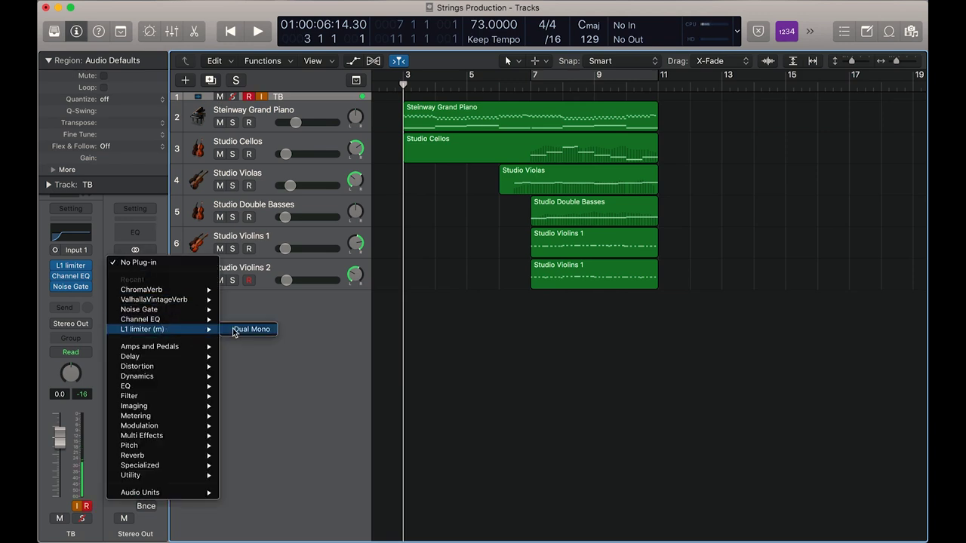
mouse_move(177, 375)
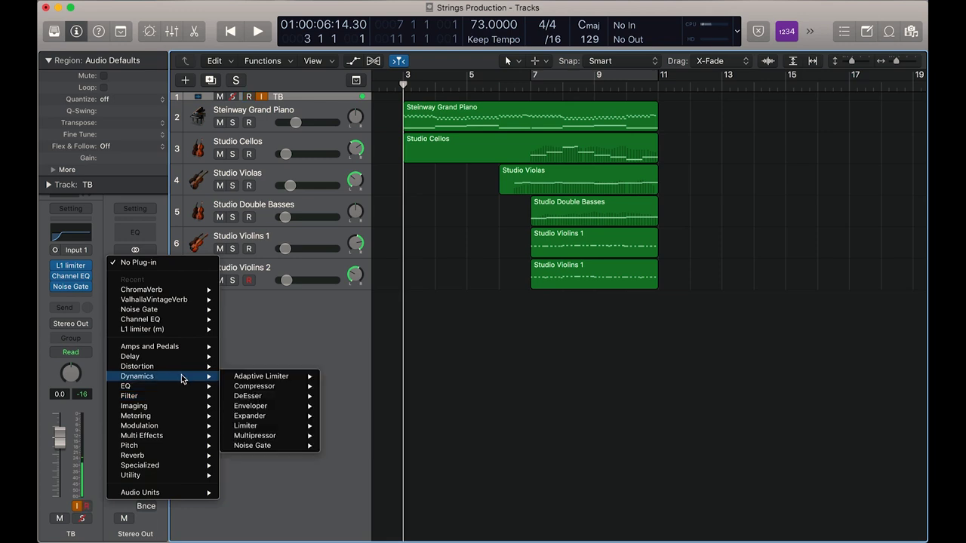
mouse_move(268, 426)
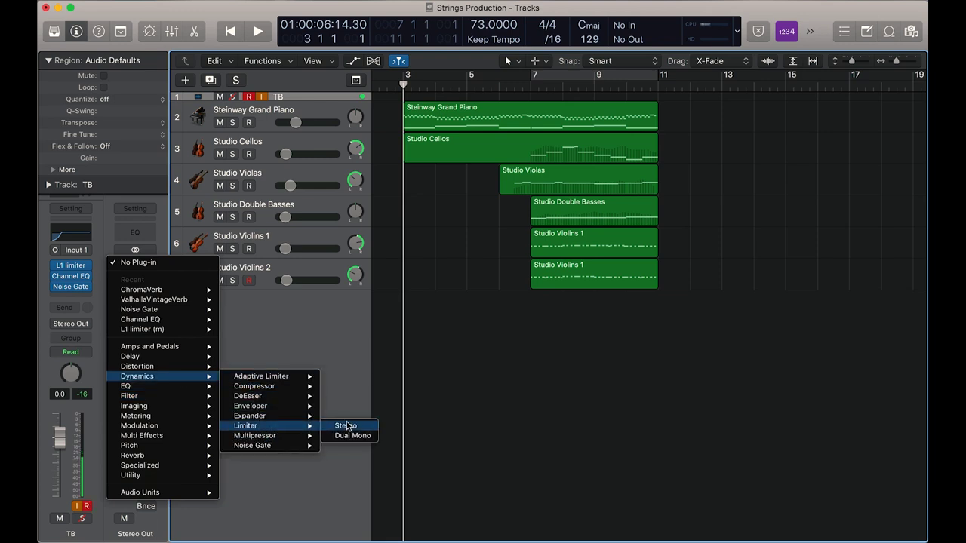
left_click(347, 426)
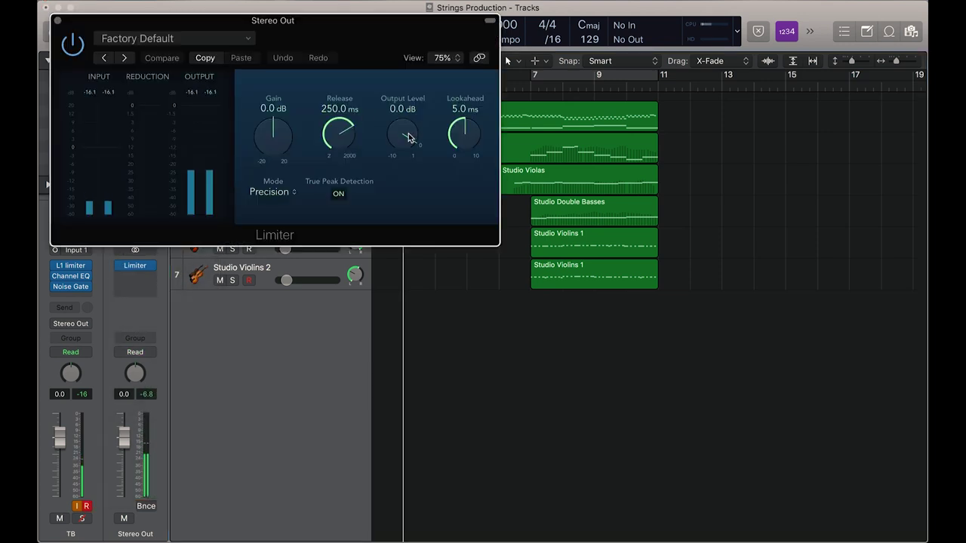
left_click_drag(407, 134, 408, 140)
left_click_drag(286, 140, 268, 91)
left_click(57, 21)
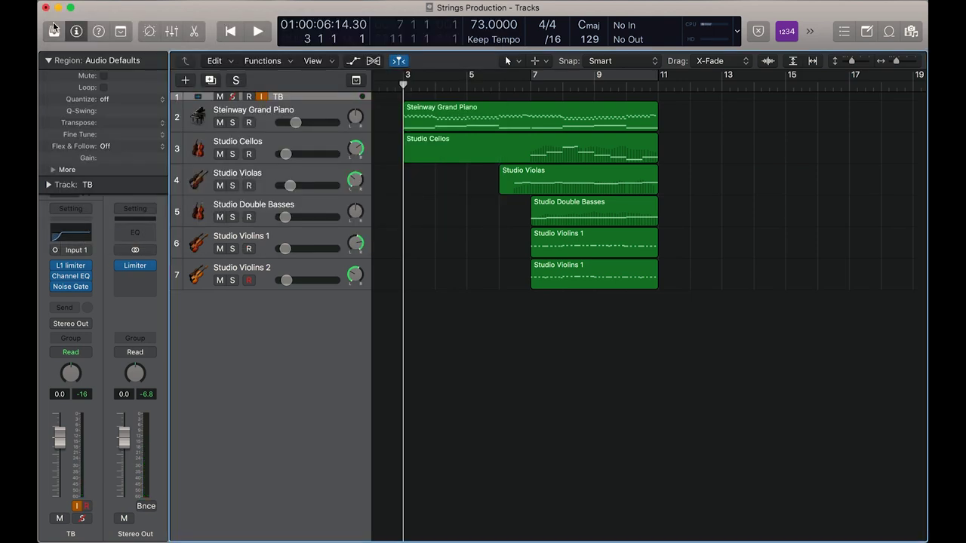
Play the full arrangement from bar 3 with the TB track muted, and unmute TB once playback has stopped
left_click(220, 96)
key("space")
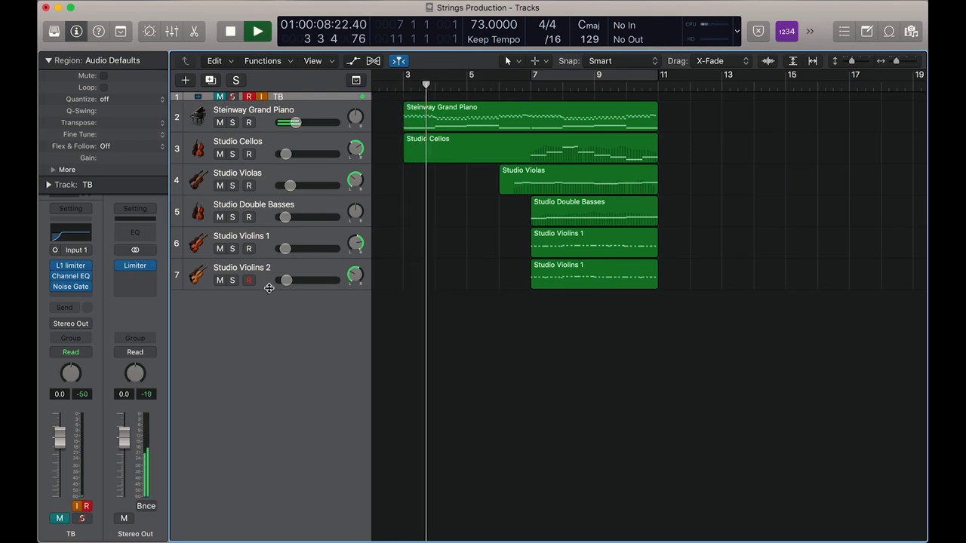
left_click(325, 115)
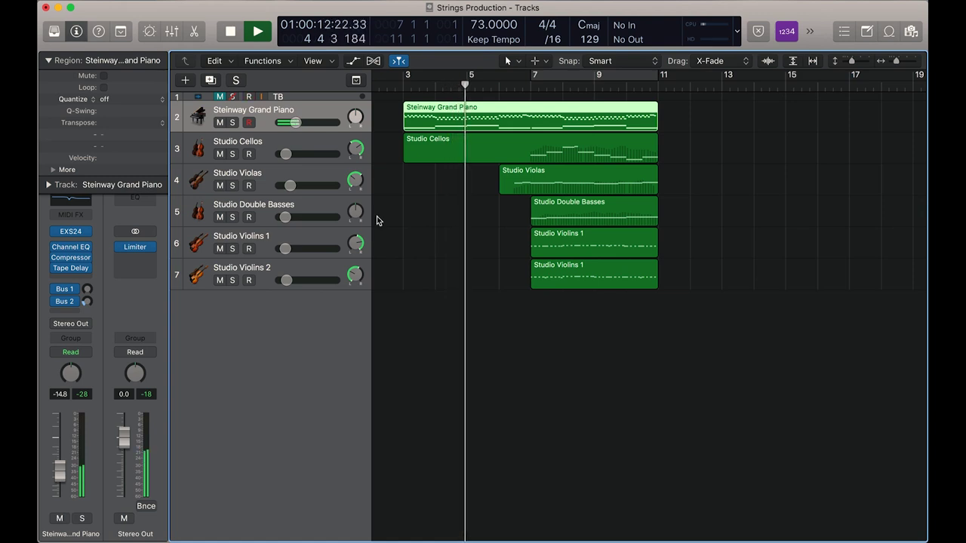
left_click(299, 241)
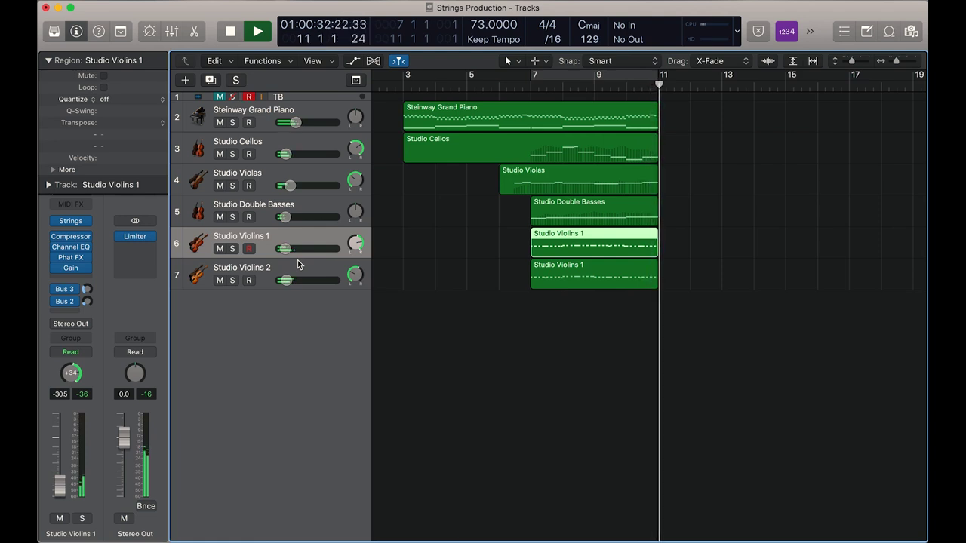
key("space")
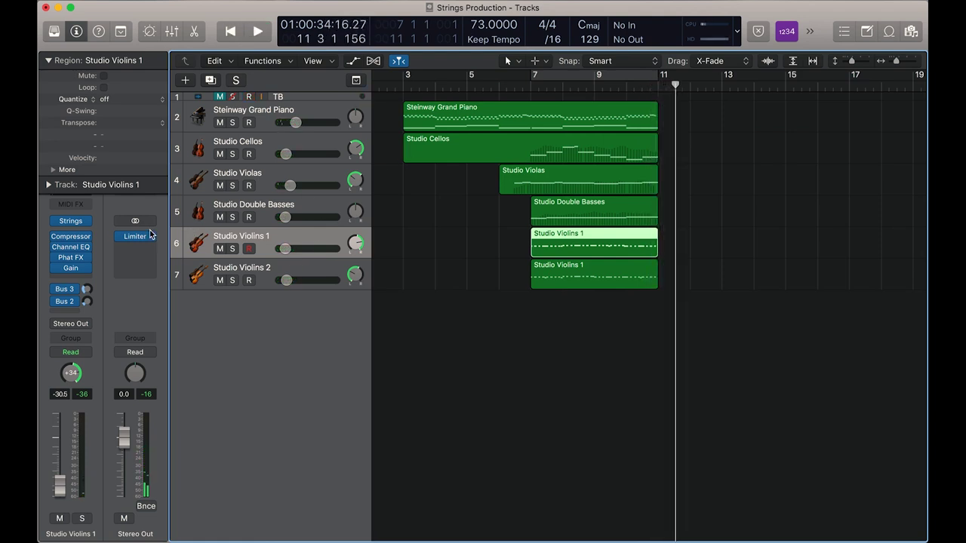
left_click(220, 98)
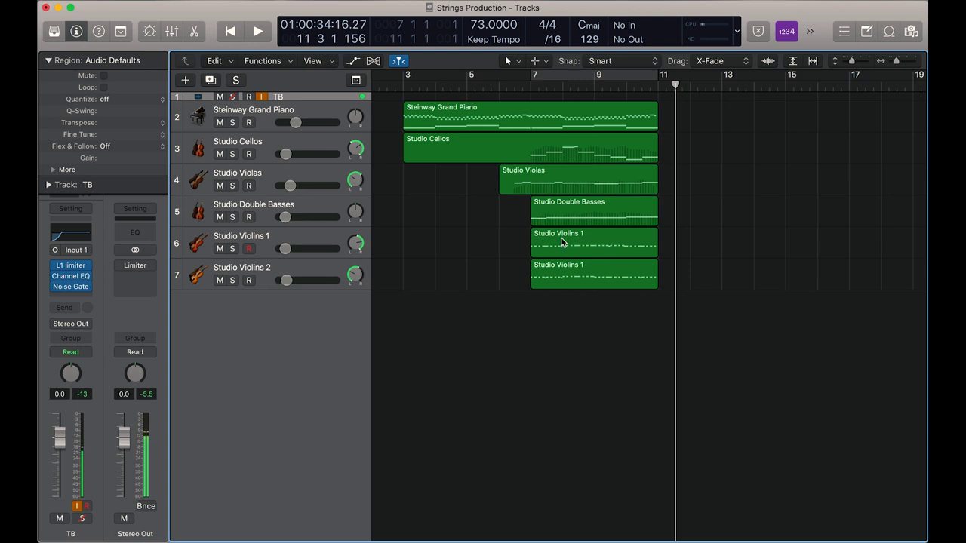
key("alt+r")
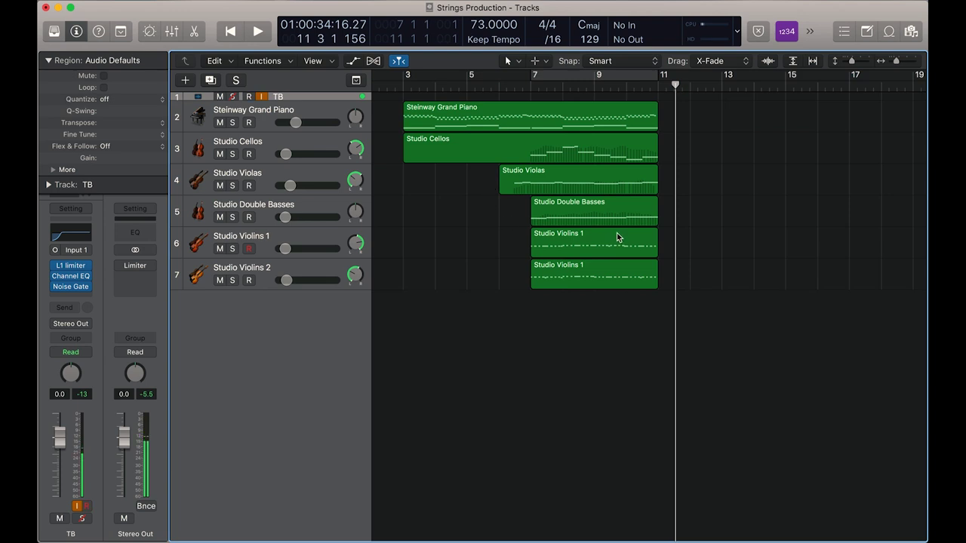